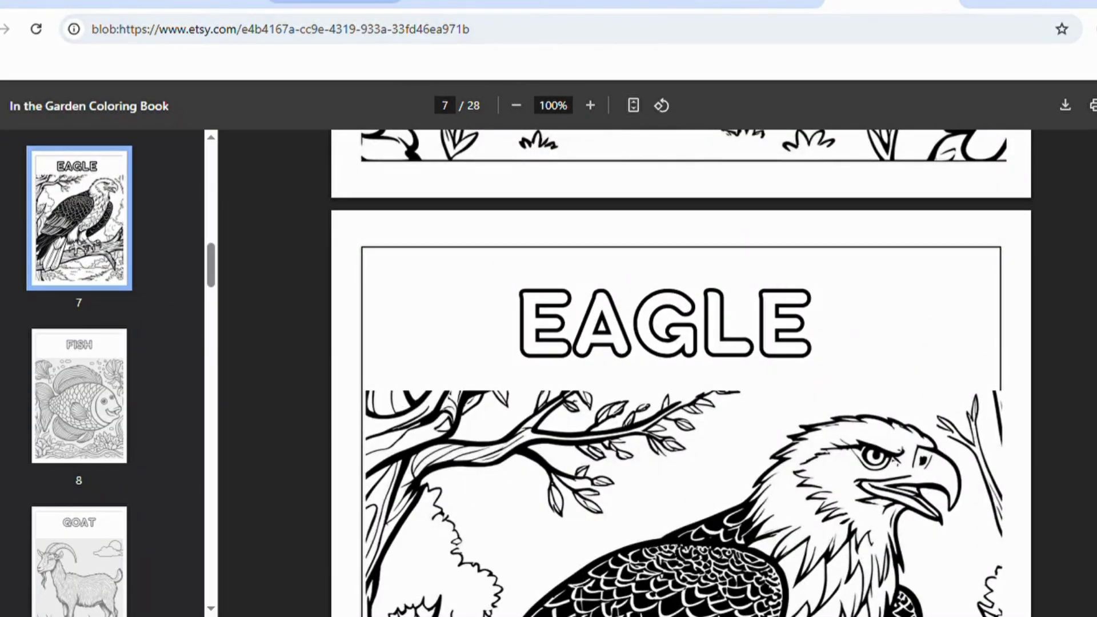
# Switch to the Raket products page and on to the Canva photo collage page, closing the open design dialog
pyautogui.click(388, 12)
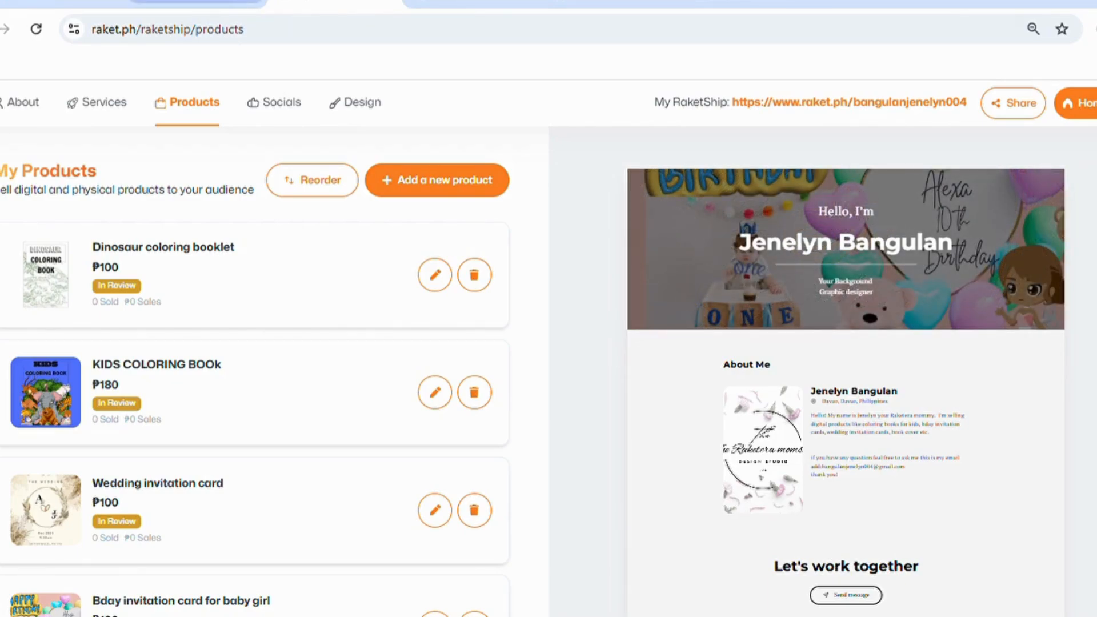
pyautogui.click(483, 2)
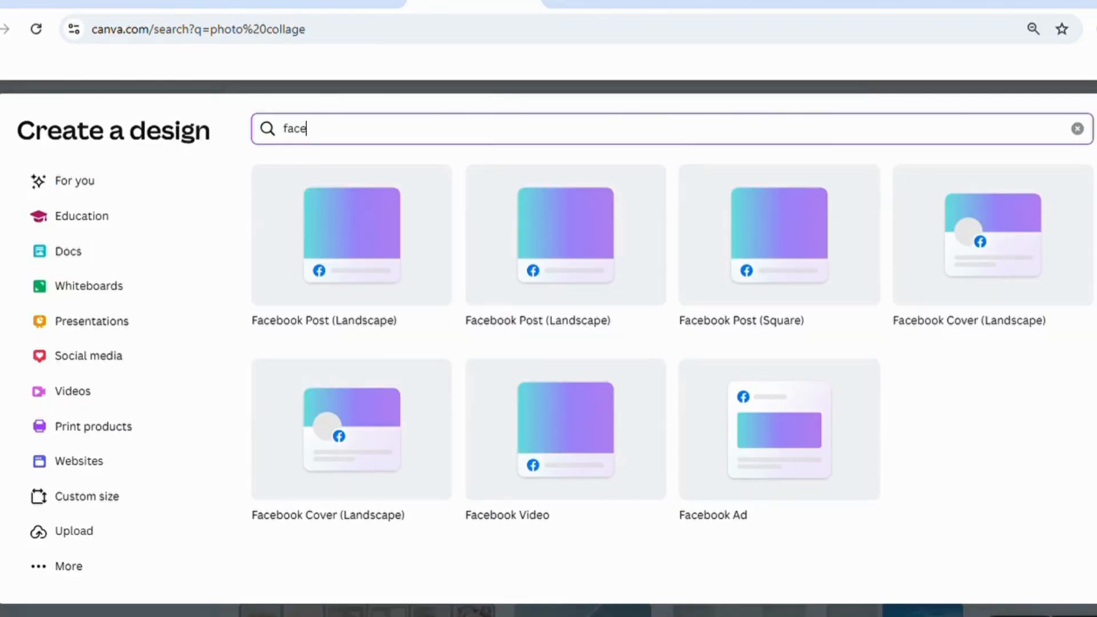
pyautogui.press('Escape')
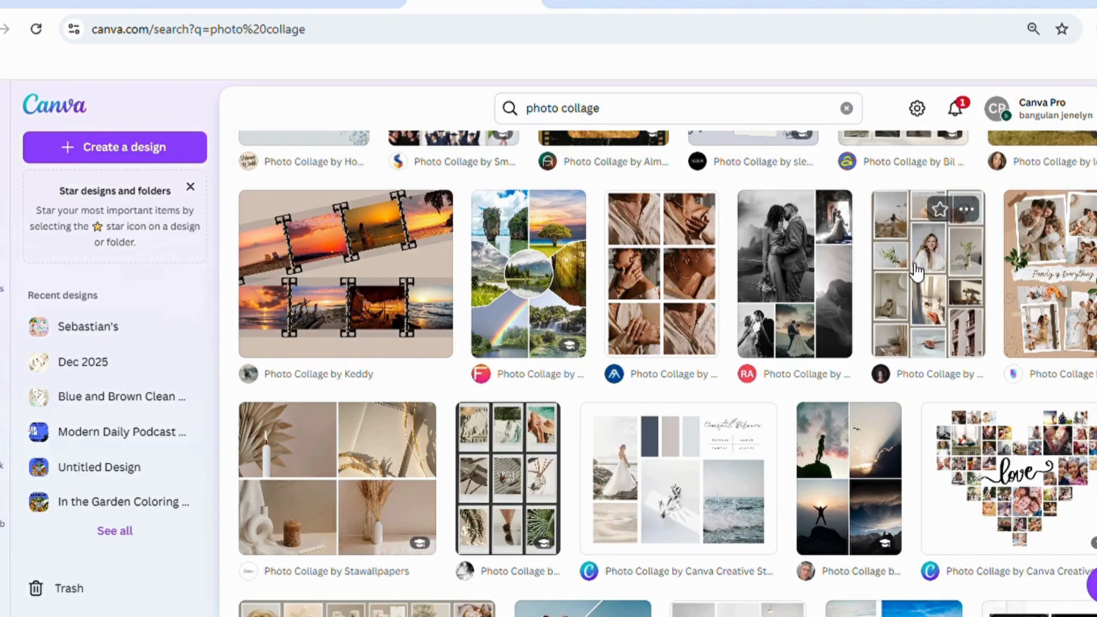
# Search the new design types for "coloring books" and create a blank Colored Book Cover design
pyautogui.click(129, 147)
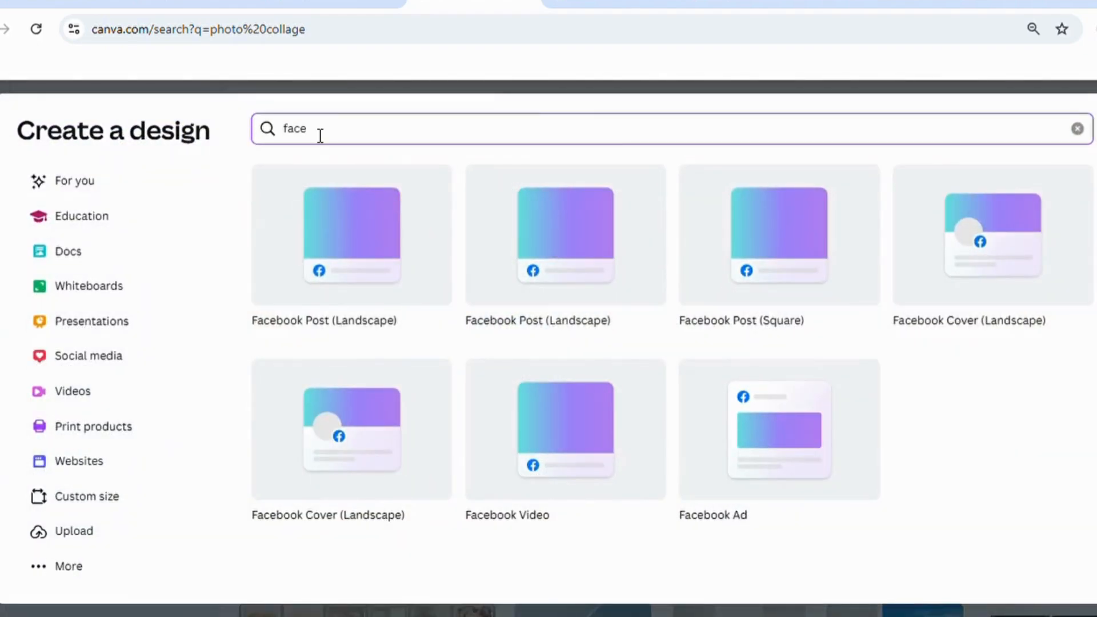
pyautogui.press('BackSpace')
pyautogui.press('BackSpace')
pyautogui.press('BackSpace')
pyautogui.press('BackSpace')
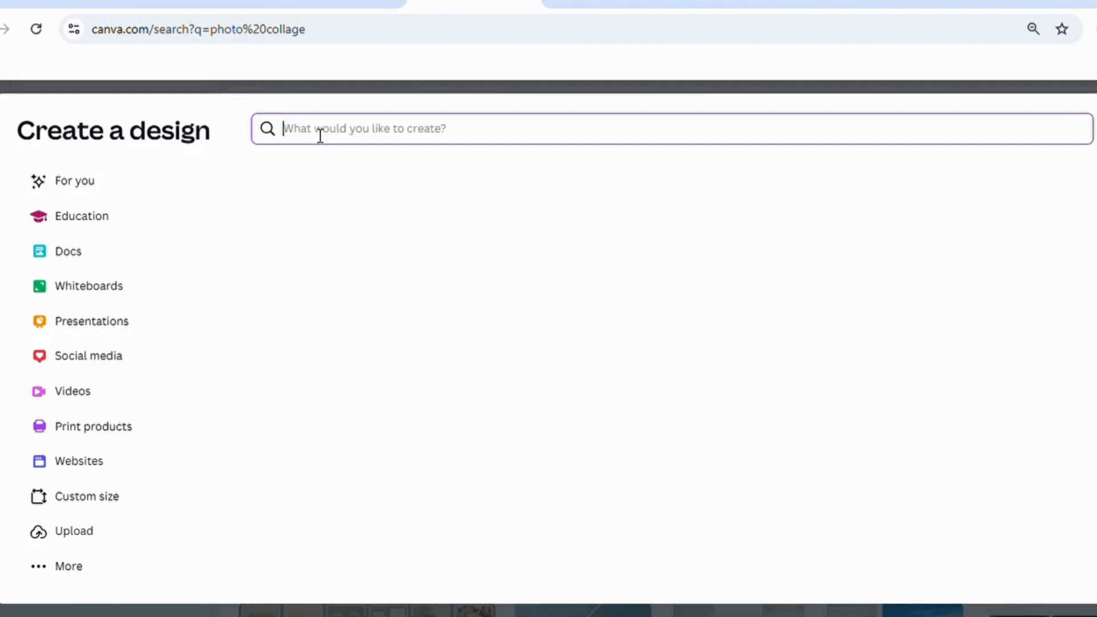
pyautogui.write('color')
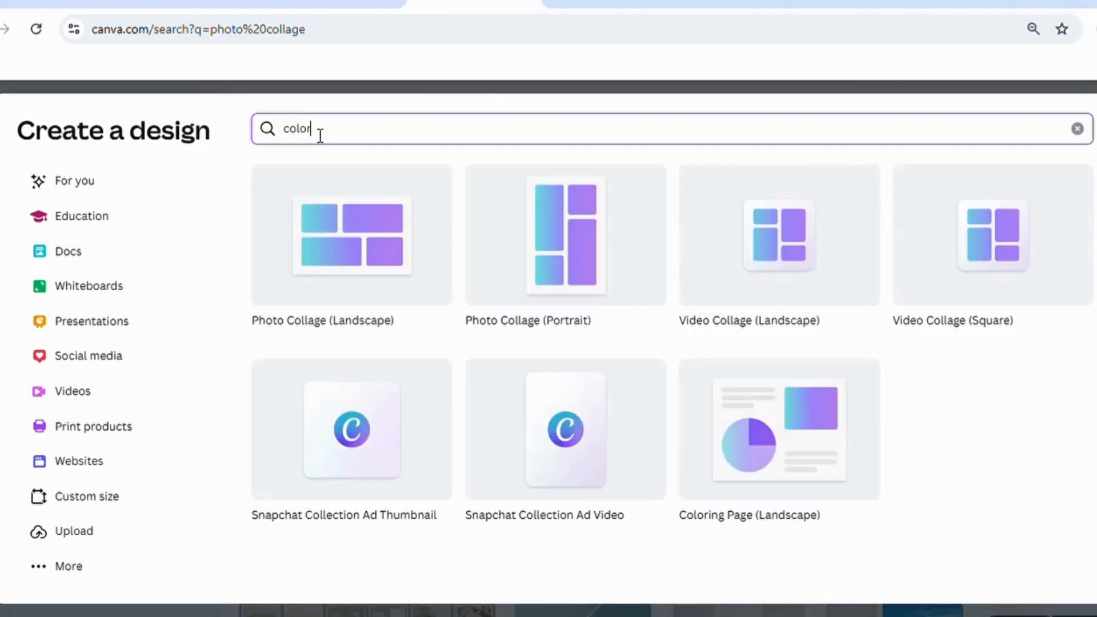
pyautogui.write('ing b')
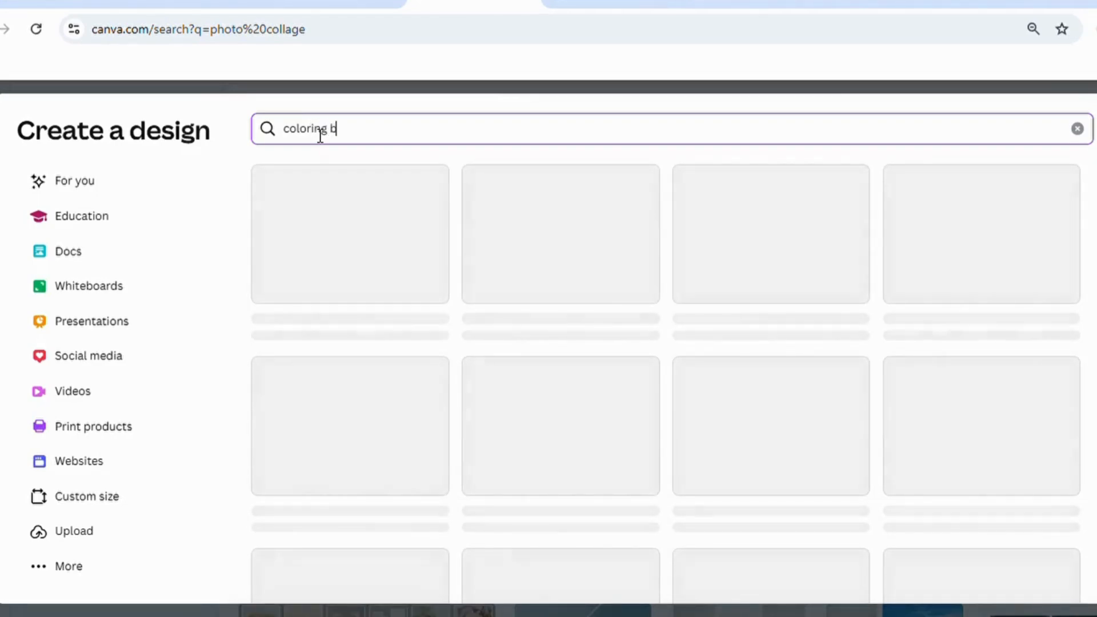
pyautogui.write('ooks')
pyautogui.press('BackSpace')
pyautogui.write('s')
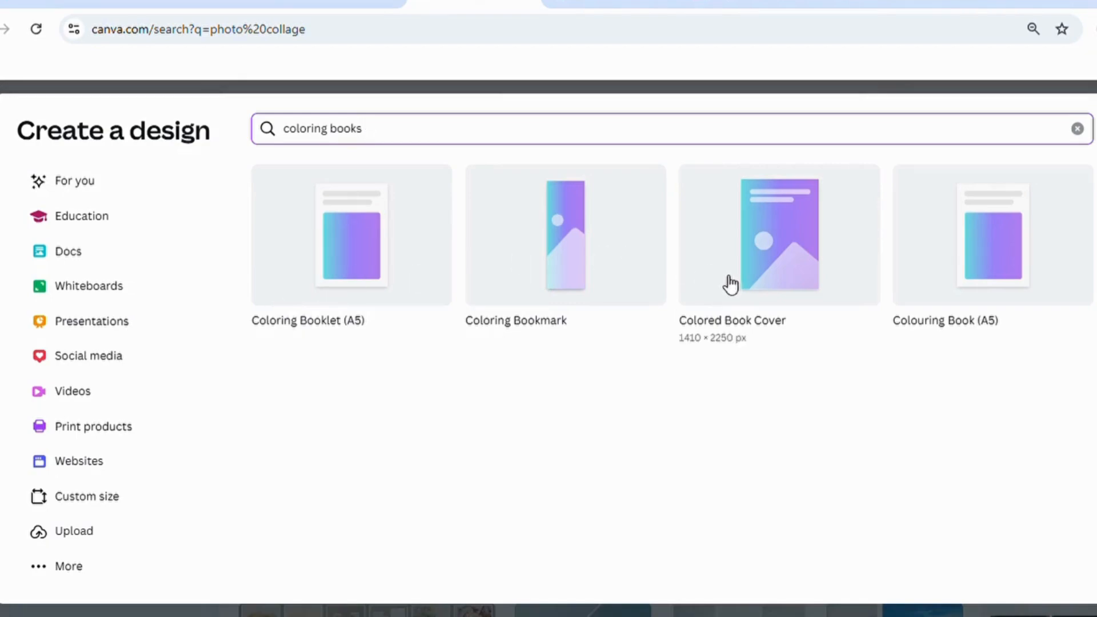
pyautogui.click(782, 297)
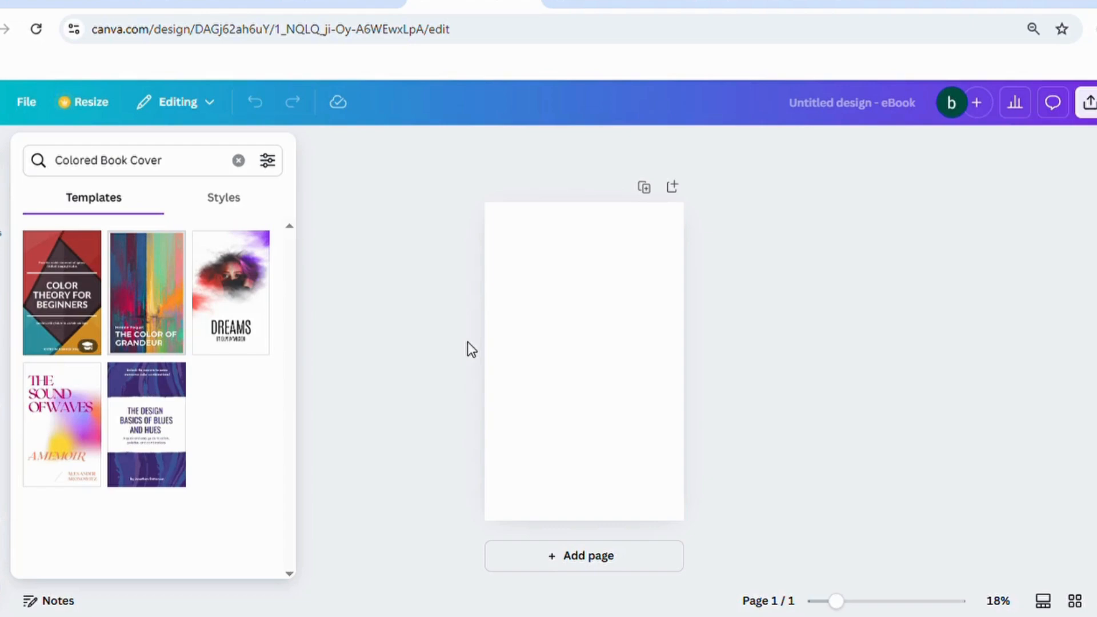
# Replace the template search term with "animals" and run the search
pyautogui.click(190, 174)
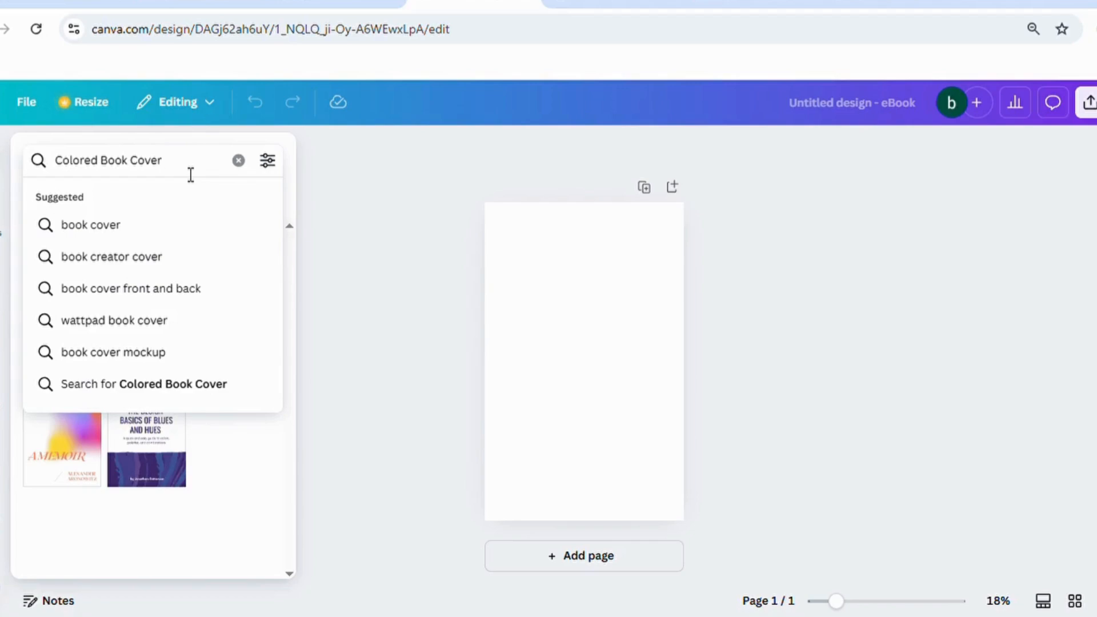
pyautogui.press('BackSpace')
pyautogui.press('BackSpace')
pyautogui.press('BackSpace')
pyautogui.press('BackSpace')
pyautogui.press('BackSpace')
pyautogui.press('BackSpace')
pyautogui.press('BackSpace')
pyautogui.press('BackSpace')
pyautogui.press('BackSpace')
pyautogui.press('BackSpace')
pyautogui.press('BackSpace')
pyautogui.press('BackSpace')
pyautogui.press('BackSpace')
pyautogui.press('BackSpace')
pyautogui.press('BackSpace')
pyautogui.press('BackSpace')
pyautogui.press('BackSpace')
pyautogui.press('BackSpace')
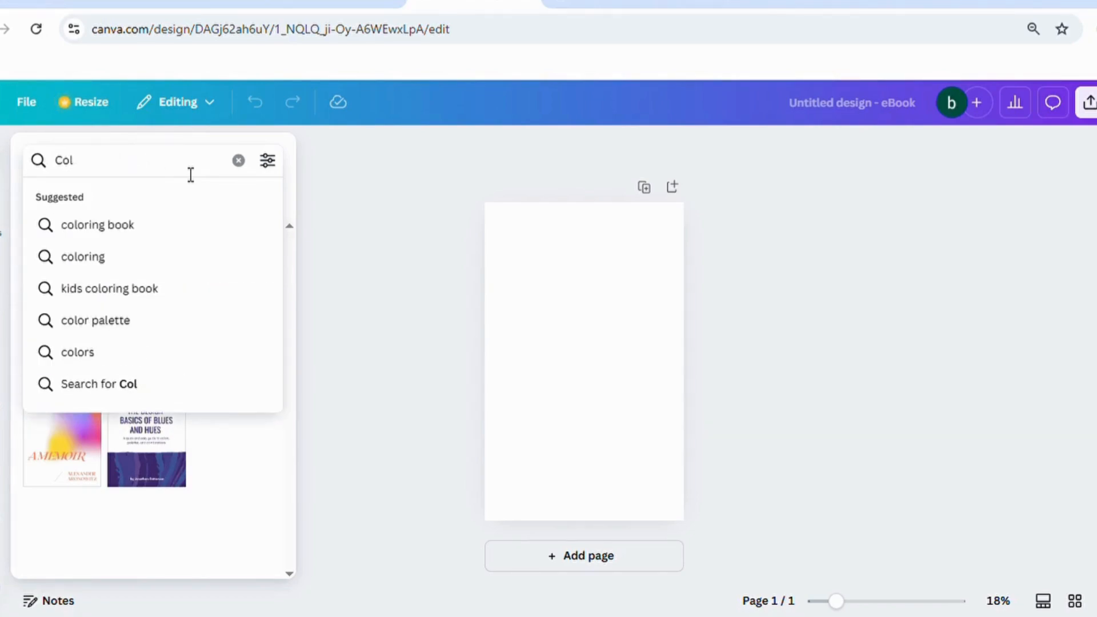
pyautogui.write('an')
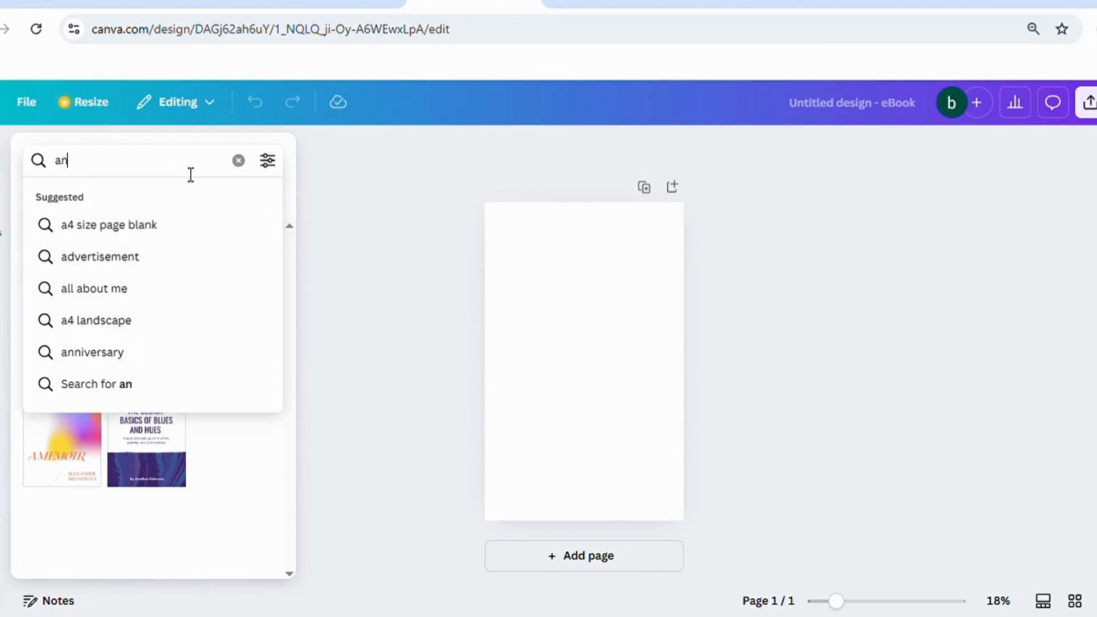
pyautogui.write('imals')
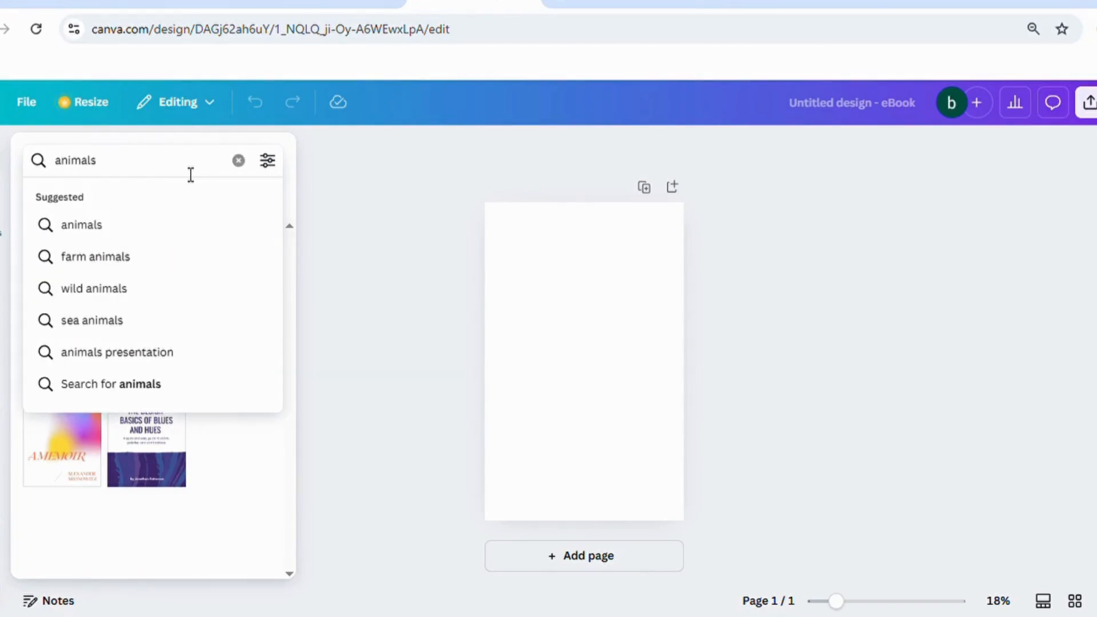
pyautogui.press('Return')
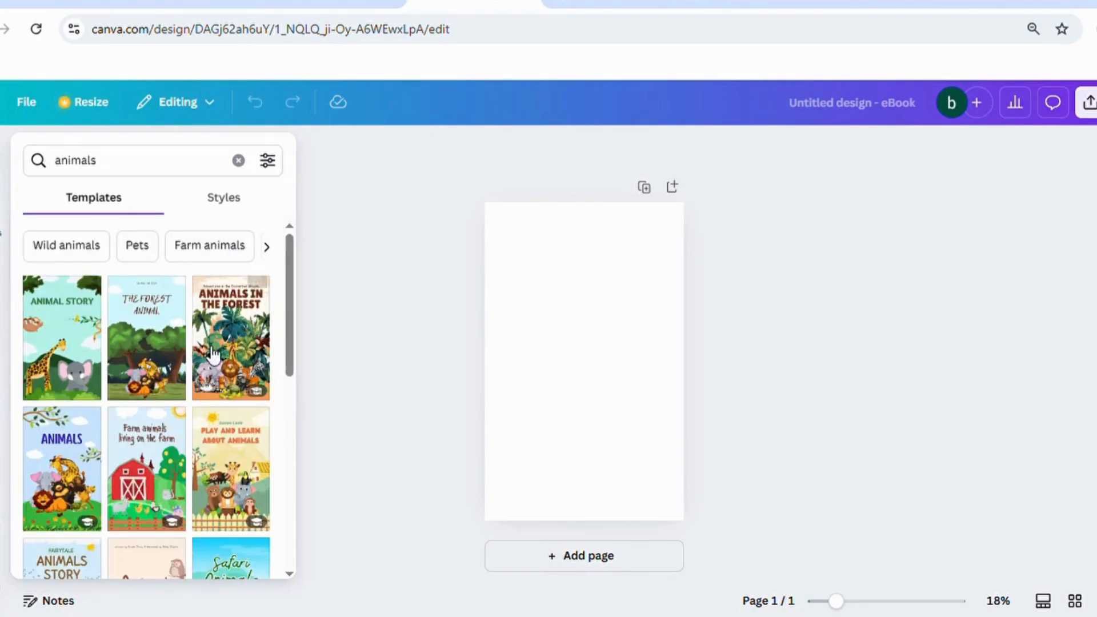
# Apply the blue and green illustrative "Animal Story" book cover template to the blank page
pyautogui.click(50, 352)
pyautogui.click(540, 361)
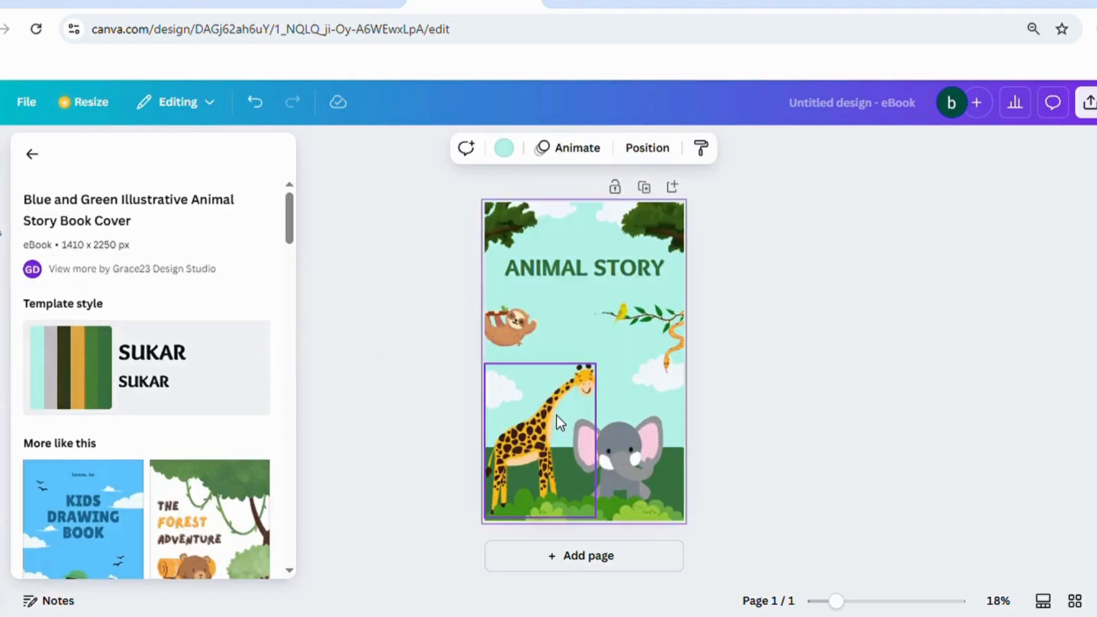
pyautogui.click(800, 379)
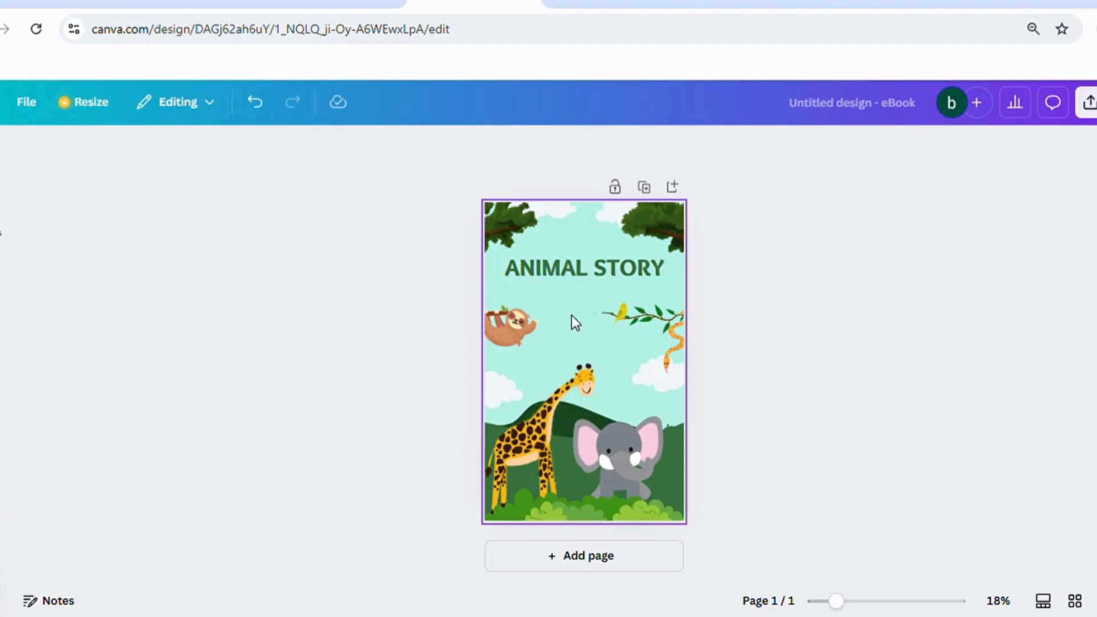
# Change the cover title to "ANIMAL COLORING BOOK"
pyautogui.click(667, 272)
pyautogui.doubleClick(668, 272)
pyautogui.press('Escape')
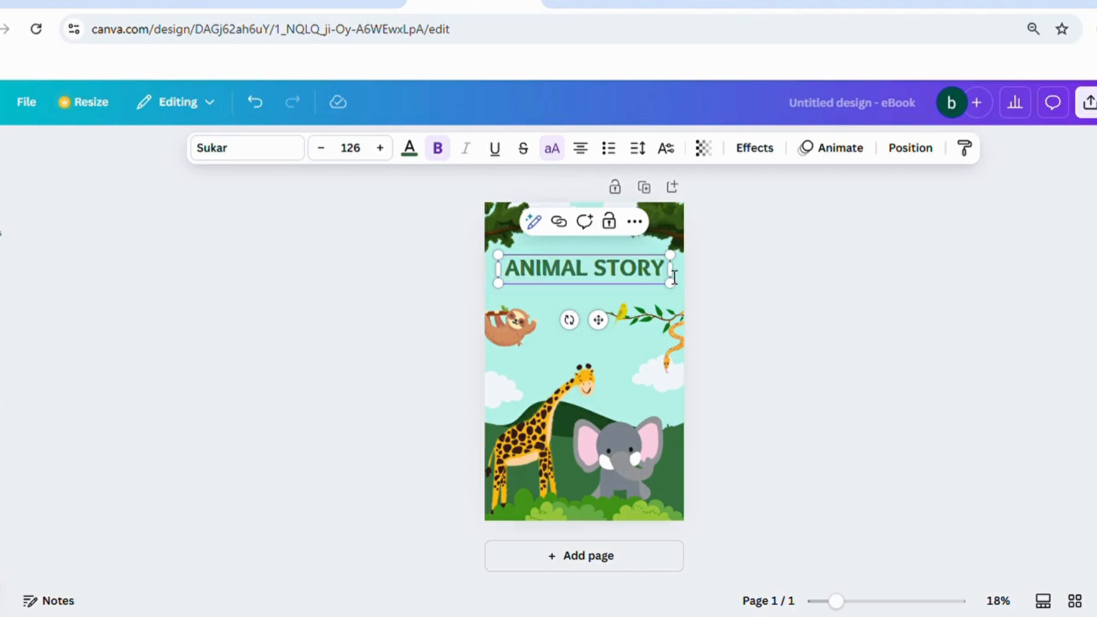
pyautogui.press('BackSpace')
pyautogui.press('BackSpace')
pyautogui.press('BackSpace')
pyautogui.press('BackSpace')
pyautogui.press('BackSpace')
pyautogui.press('BackSpace')
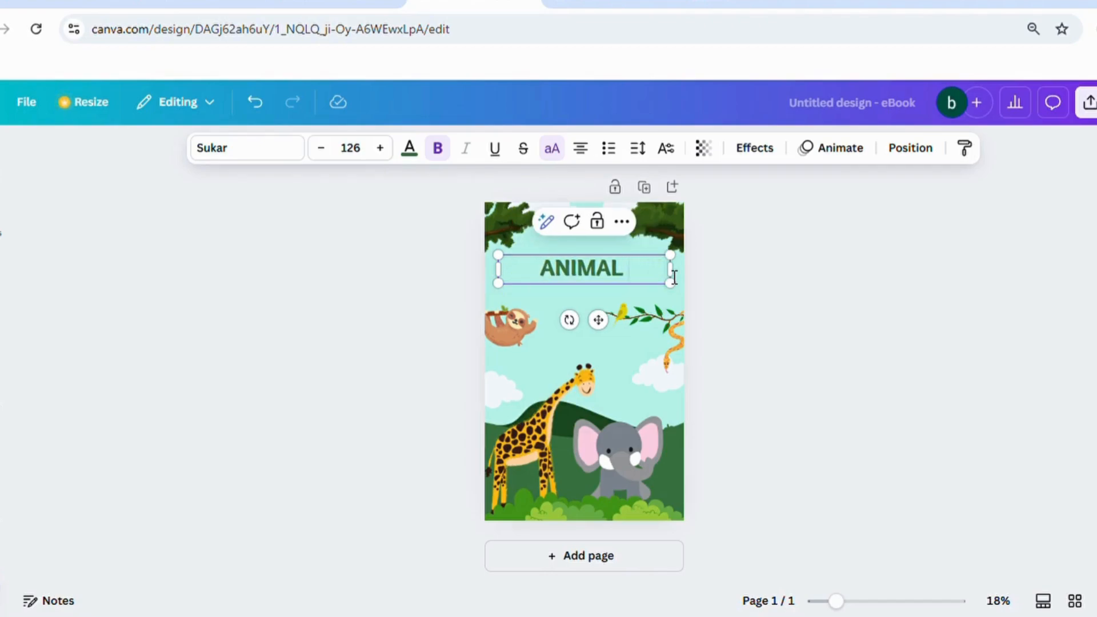
pyautogui.write('C')
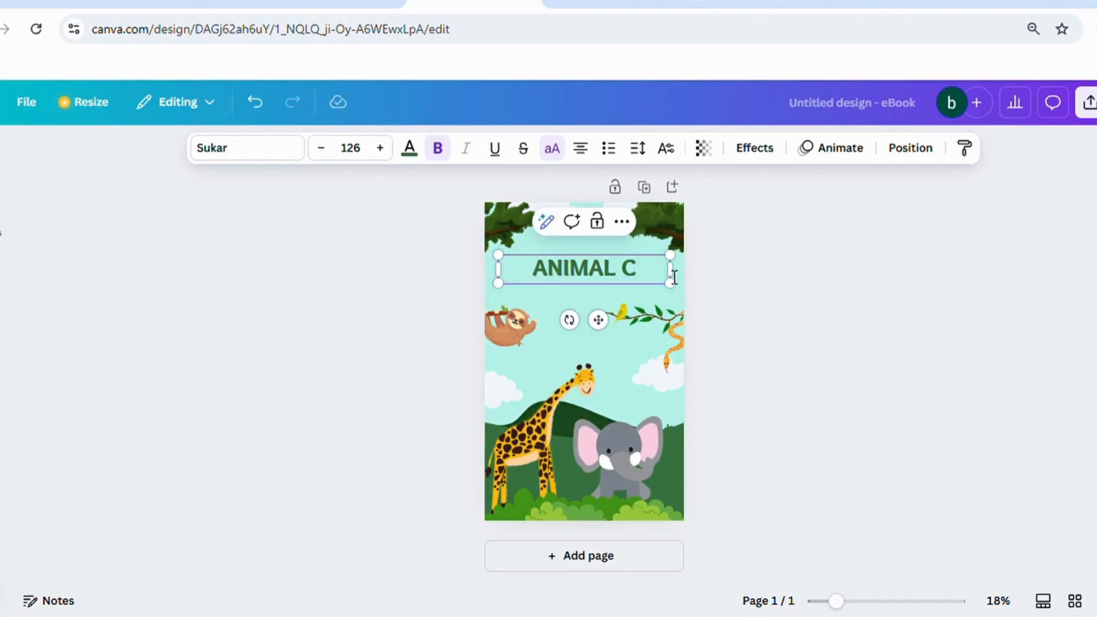
pyautogui.write('OLORIN')
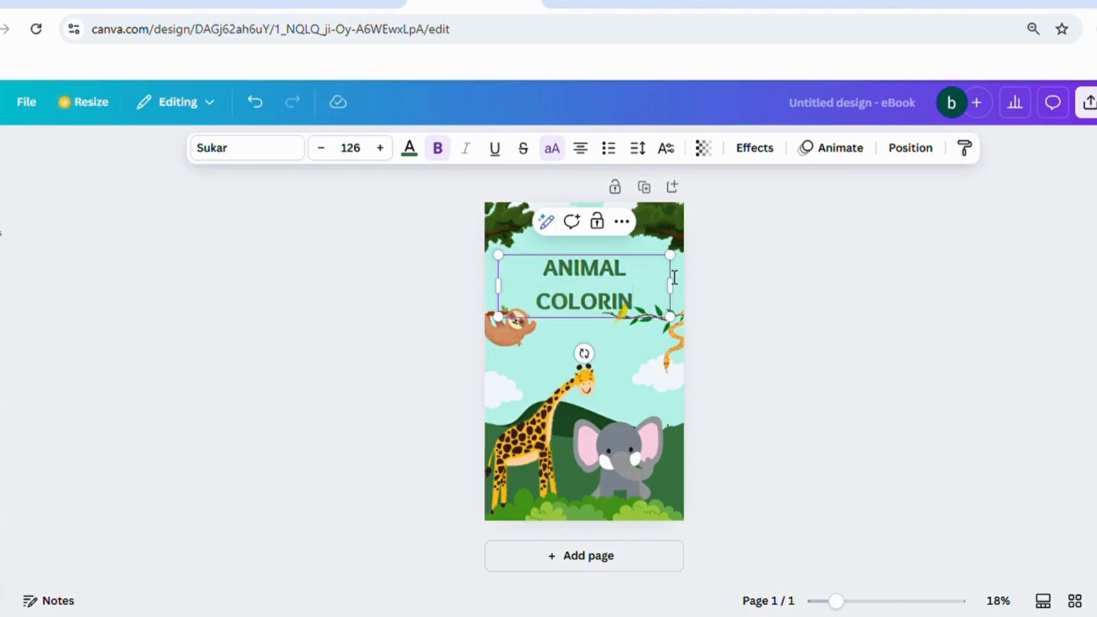
pyautogui.write('G BOOK')
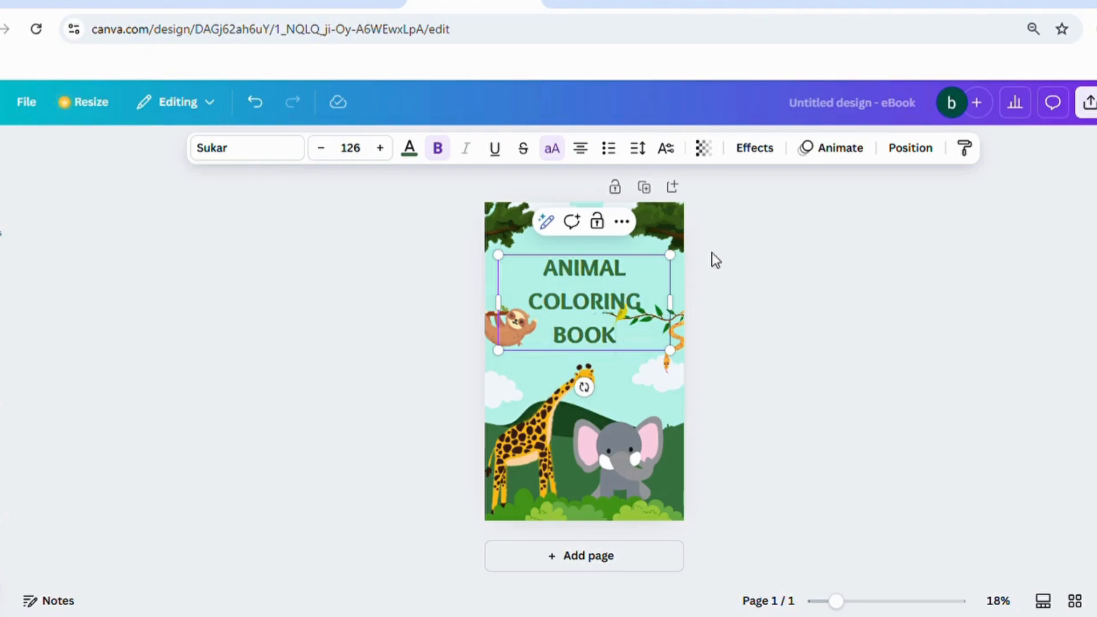
pyautogui.click(912, 235)
# Move the cover title slightly upward and change its first word to "ANIMALS"
pyautogui.moveTo(620, 317); pyautogui.dragTo(623, 307)
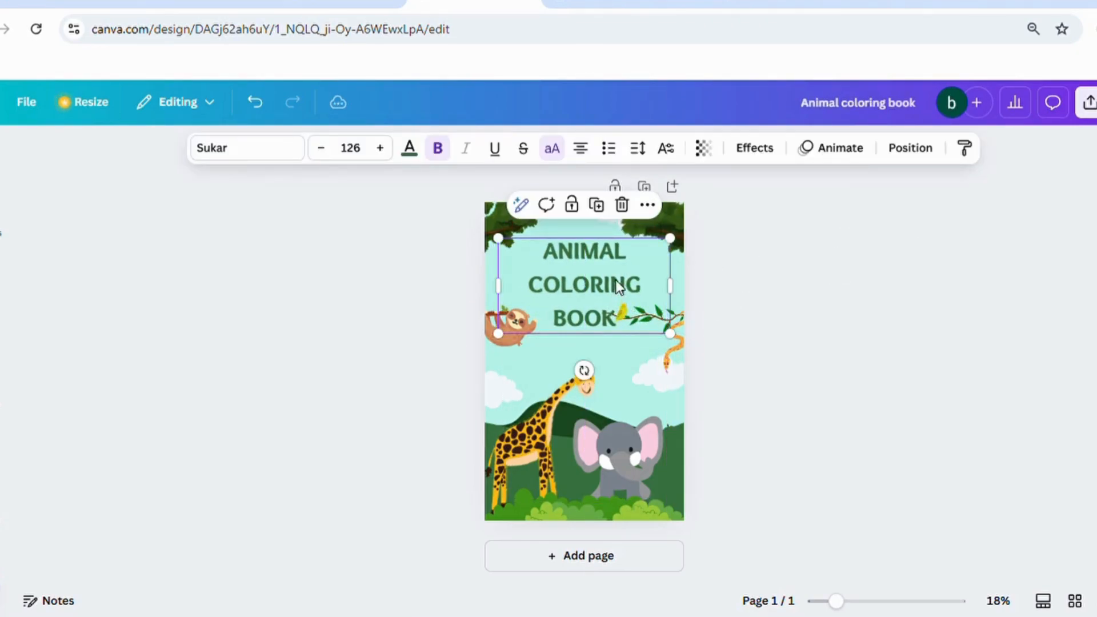
pyautogui.click(627, 252)
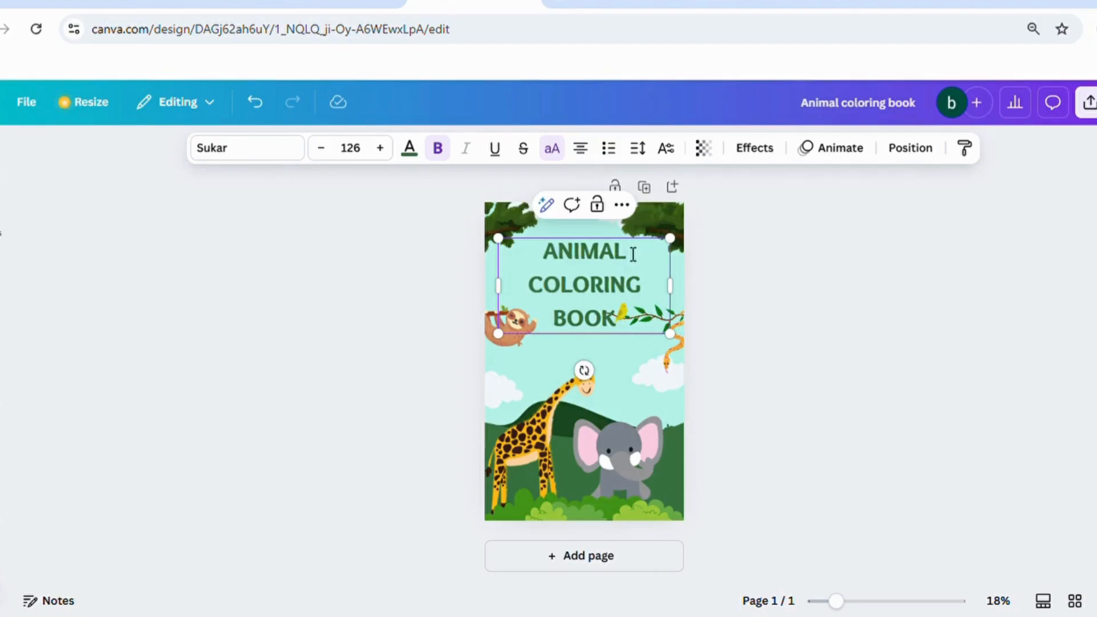
pyautogui.write('S')
pyautogui.click(805, 311)
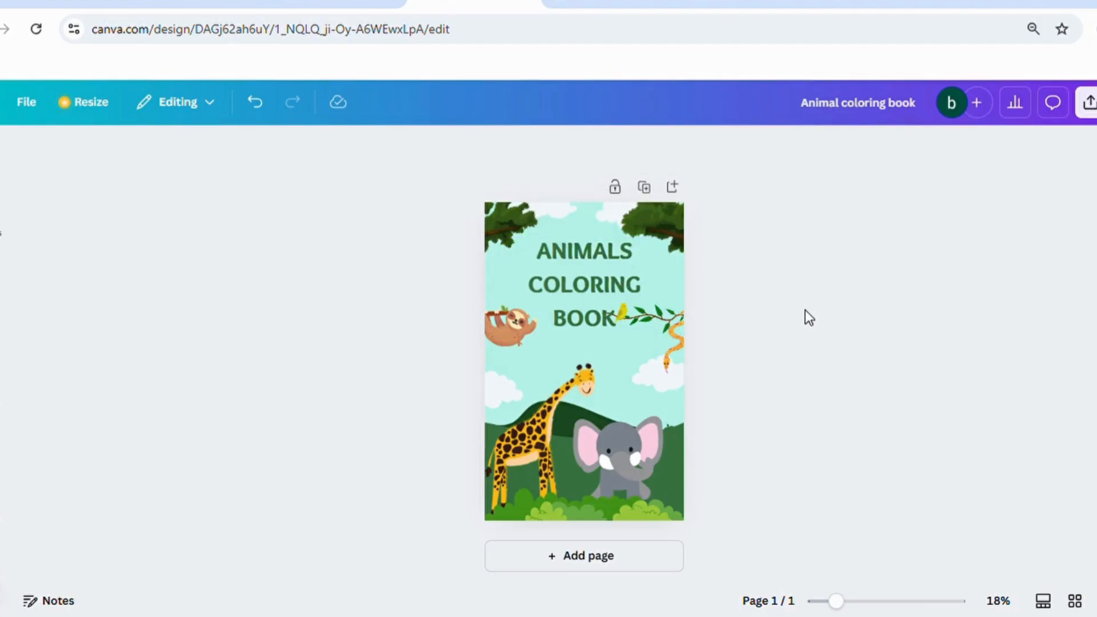
# Add a second page to the design and show the available elements
pyautogui.click(663, 564)
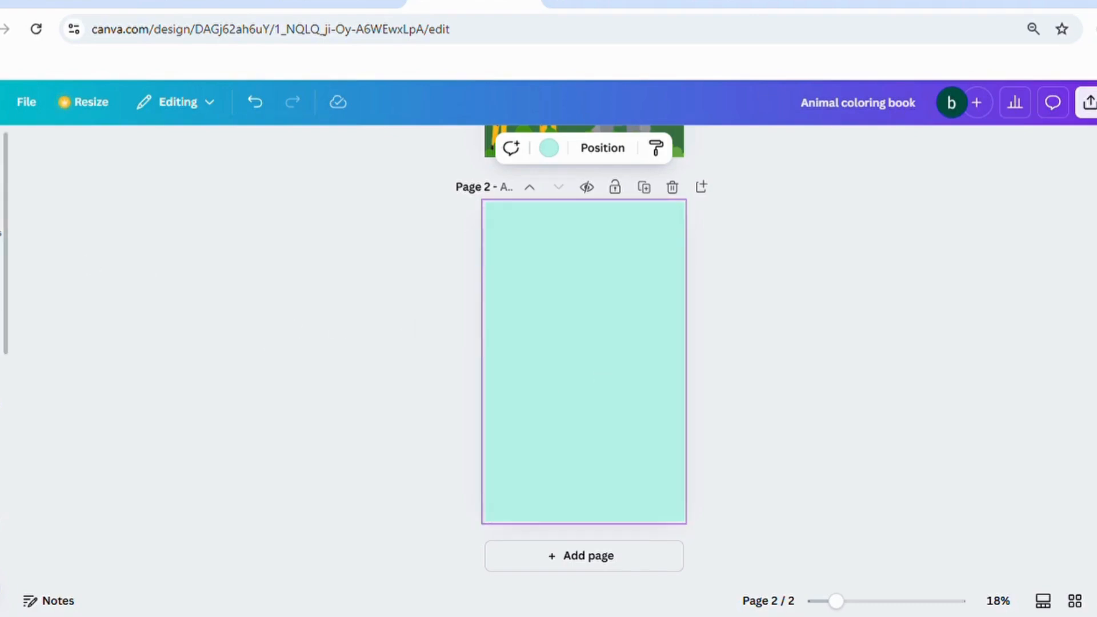
pyautogui.click(0, 226)
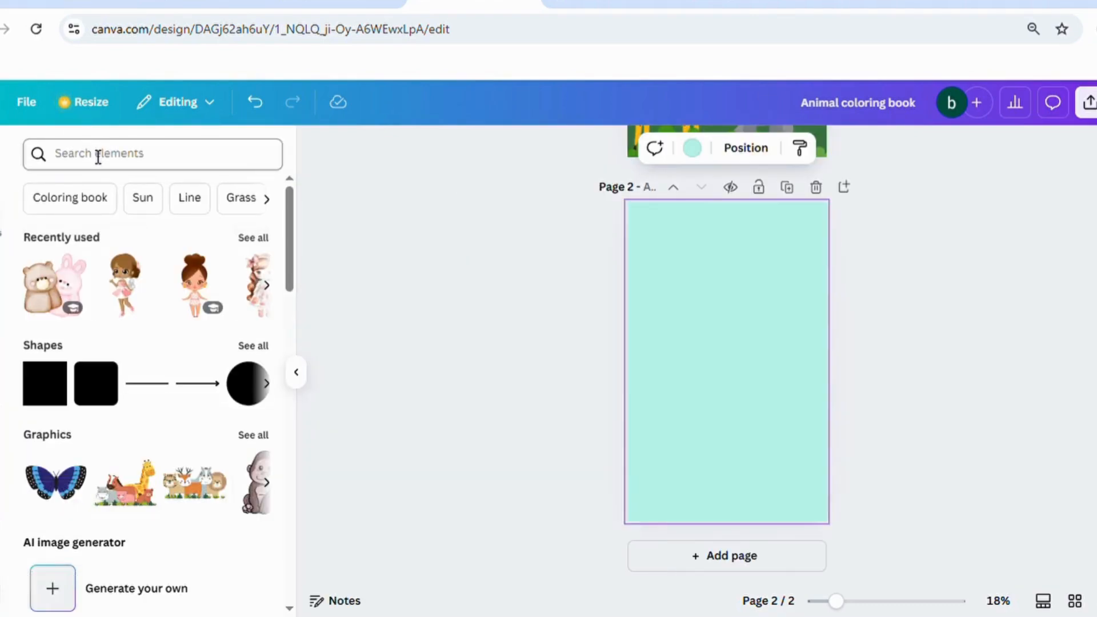
pyautogui.click(95, 389)
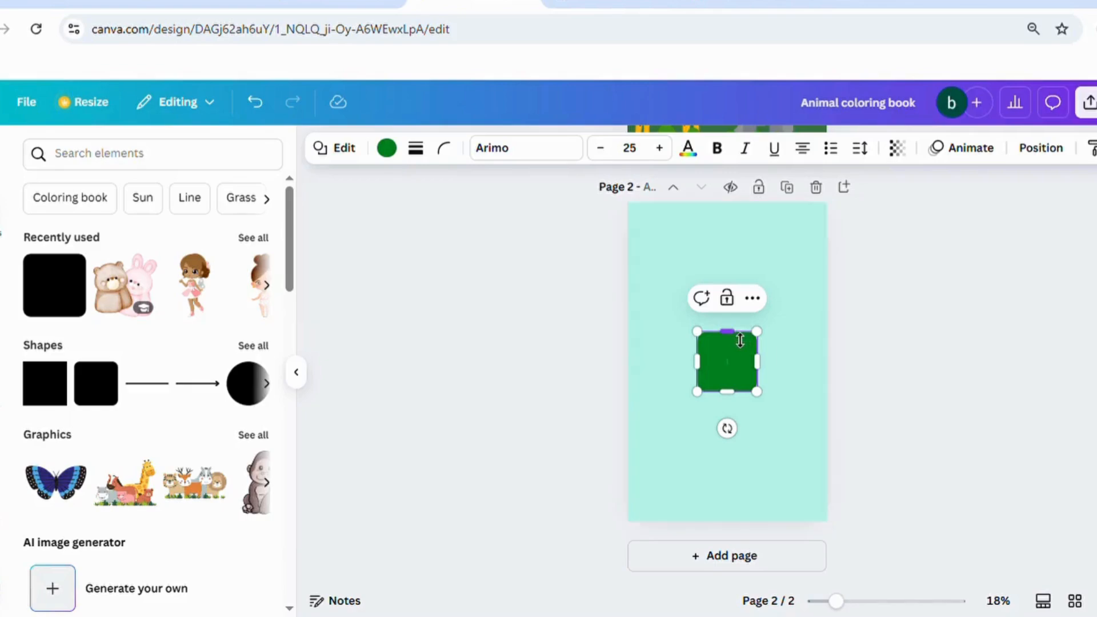
pyautogui.moveTo(738, 338); pyautogui.dragTo(728, 213)
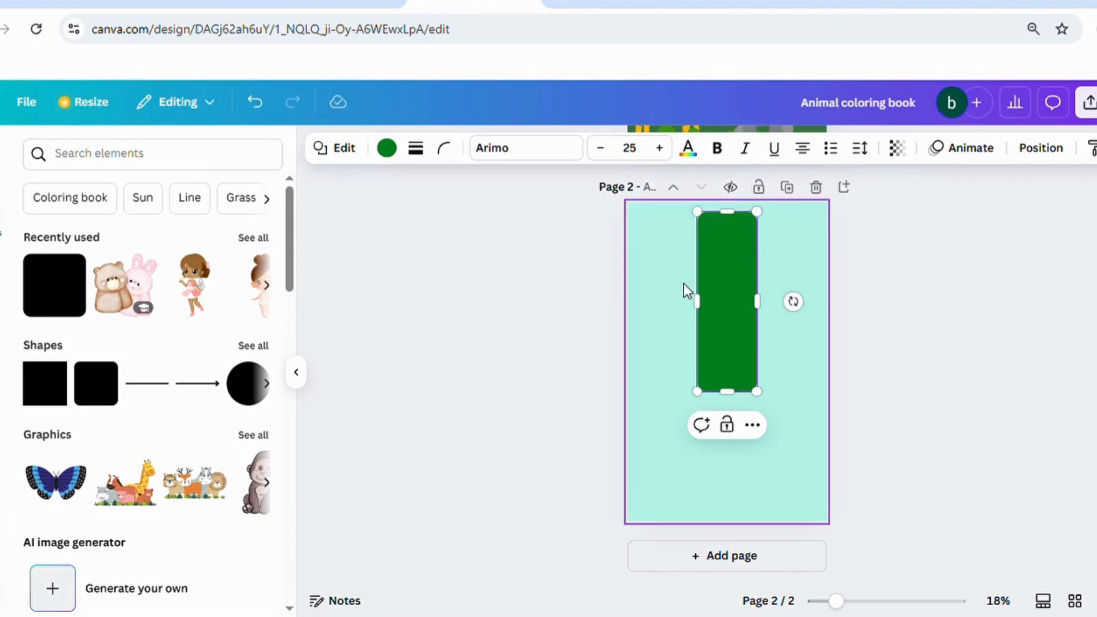
pyautogui.moveTo(705, 303); pyautogui.dragTo(646, 301)
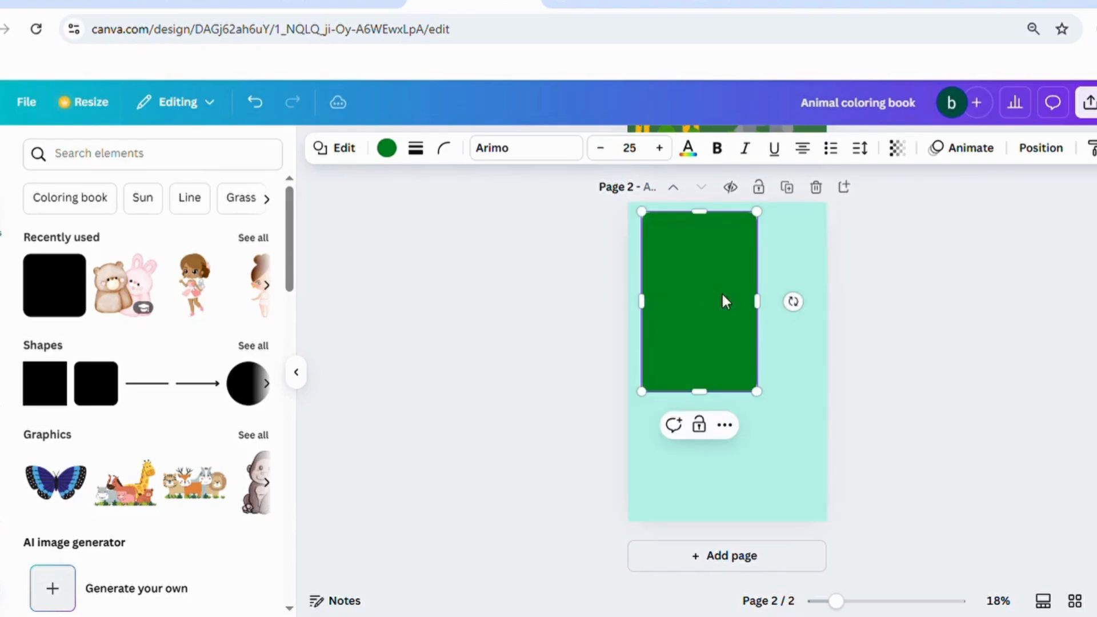
pyautogui.moveTo(725, 302); pyautogui.dragTo(917, 360)
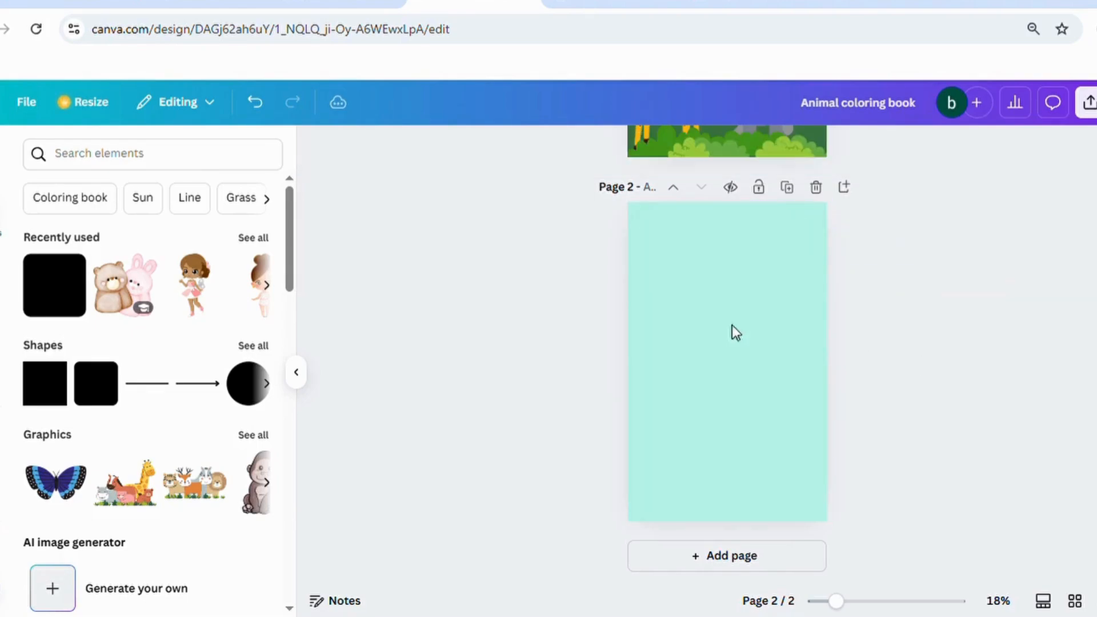
# Add a sharp-cornered square shape to page 2 and stretch it on all sides to cover the page except a narrow border
pyautogui.click(44, 393)
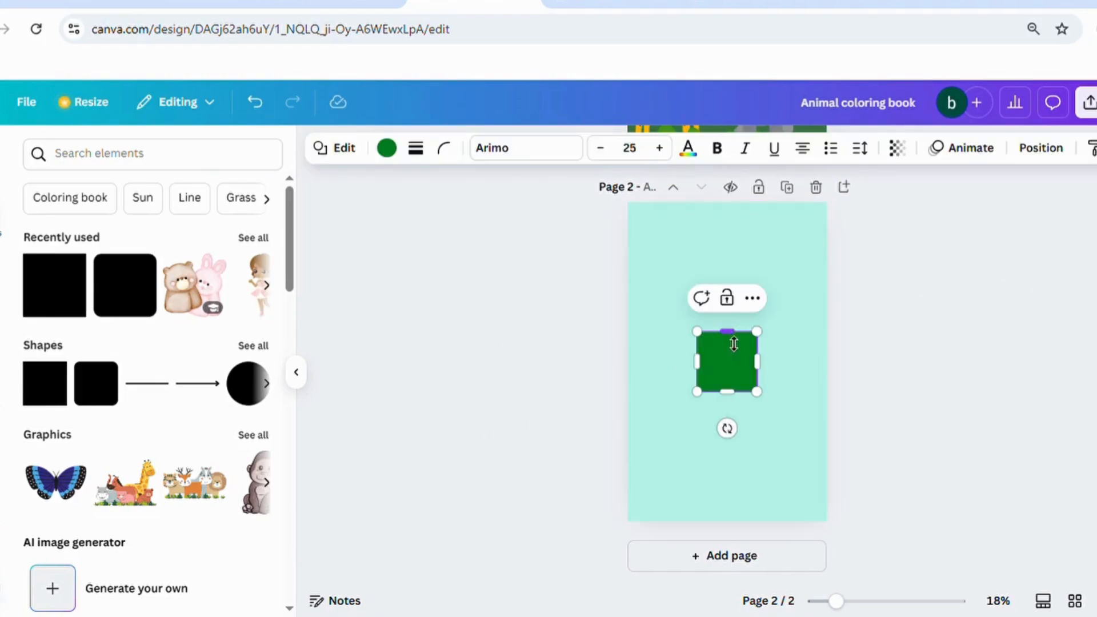
pyautogui.moveTo(730, 330); pyautogui.dragTo(725, 217)
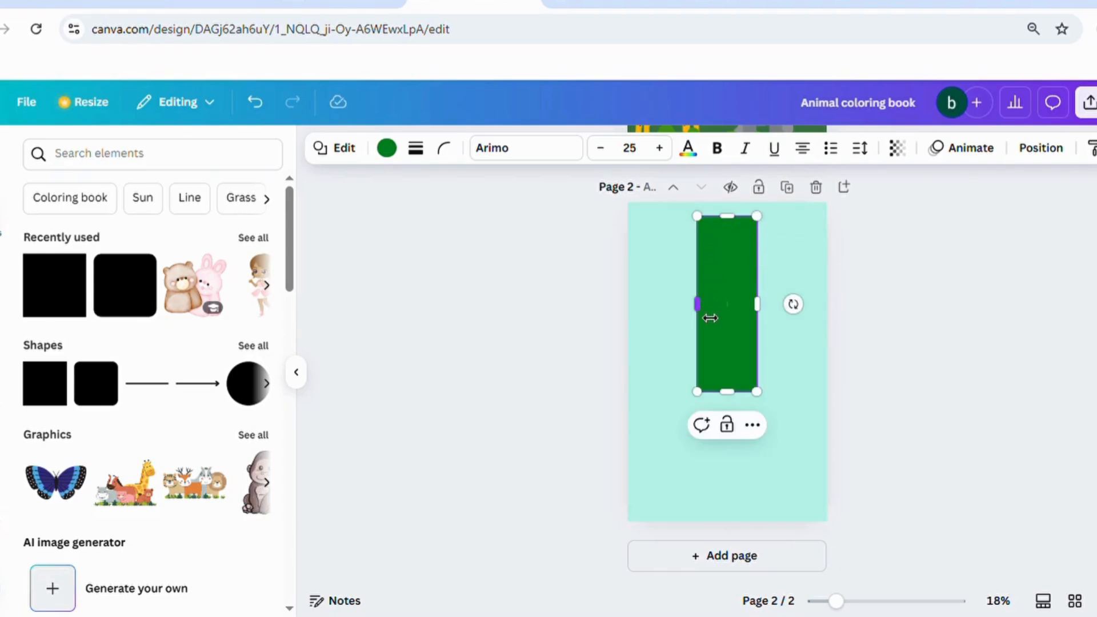
pyautogui.moveTo(702, 319); pyautogui.dragTo(642, 318)
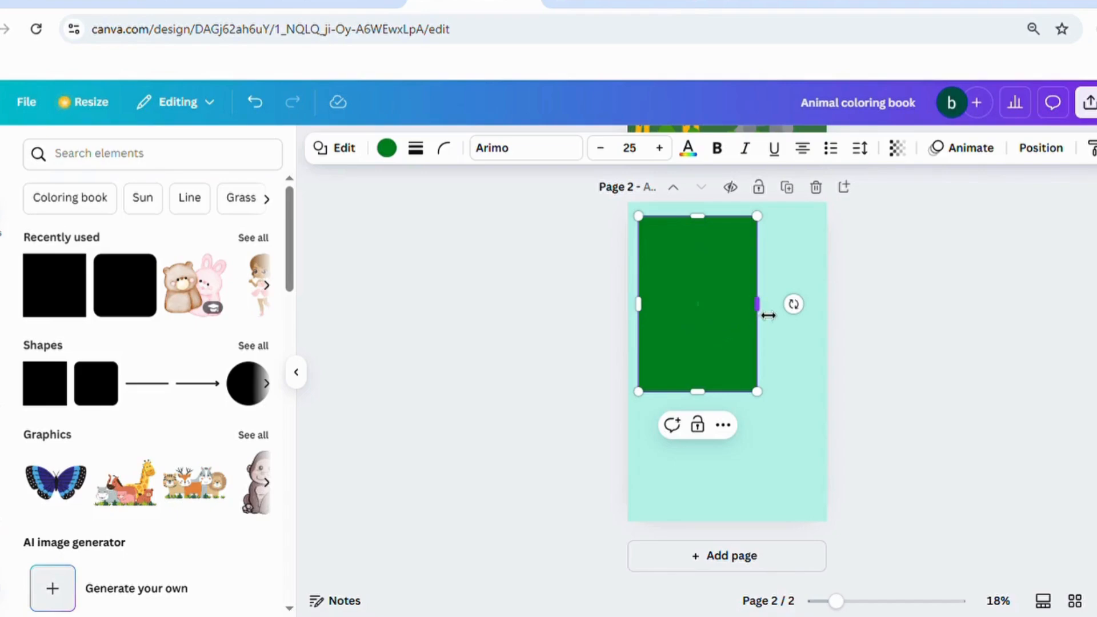
pyautogui.moveTo(765, 314); pyautogui.dragTo(827, 306)
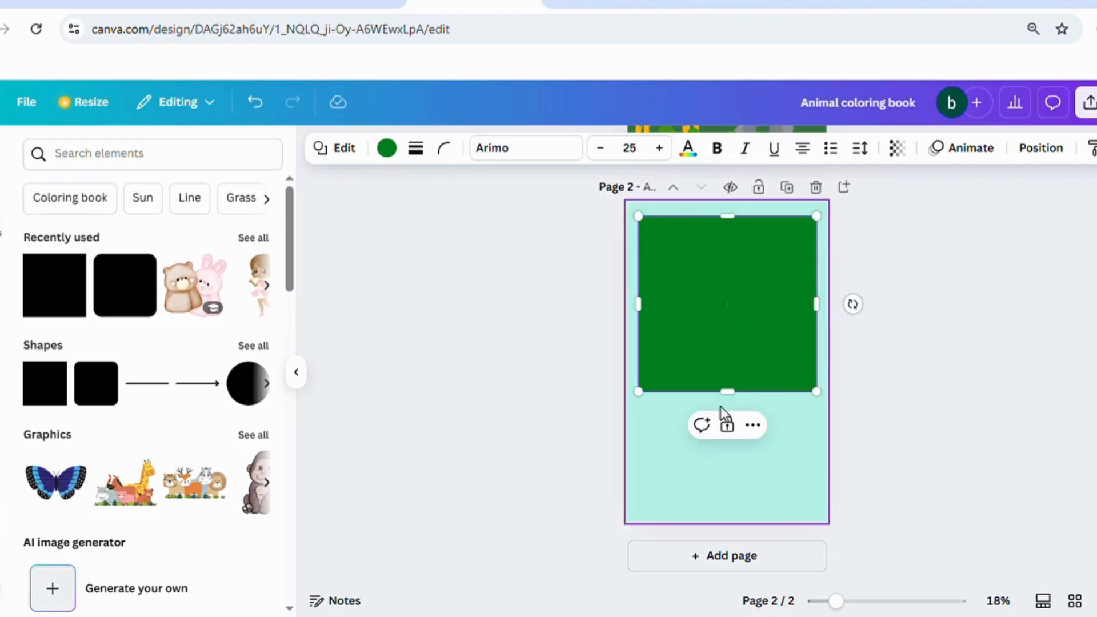
pyautogui.moveTo(734, 397); pyautogui.dragTo(737, 517)
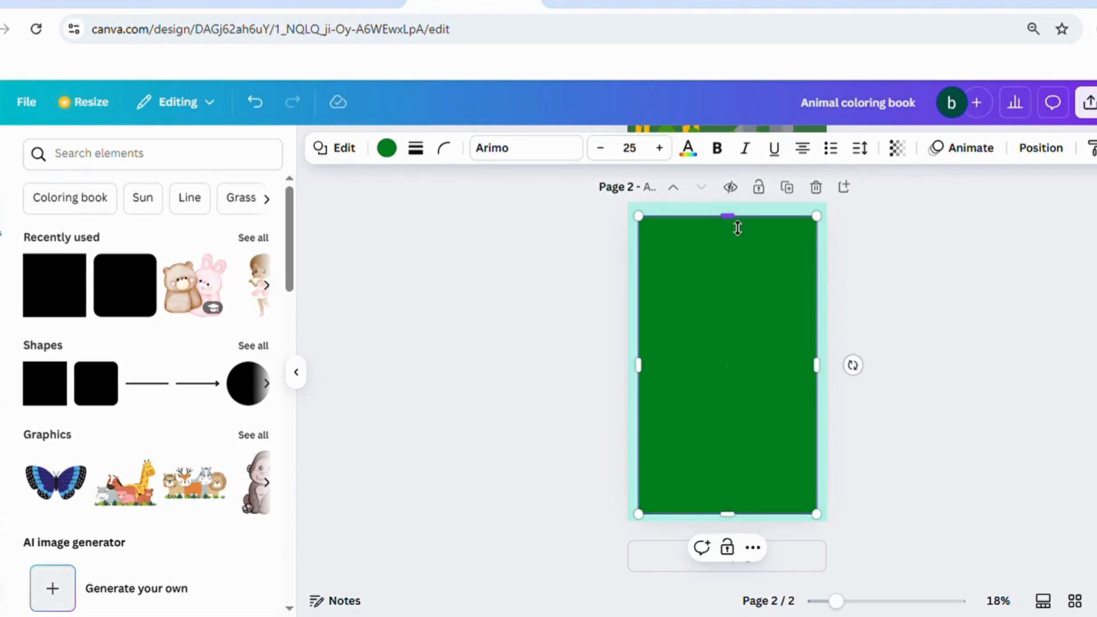
# Extend the top edge of the green rectangle on page 2 slightly upward and change its fill to white
pyautogui.moveTo(738, 227); pyautogui.dragTo(736, 224)
pyautogui.click(542, 273)
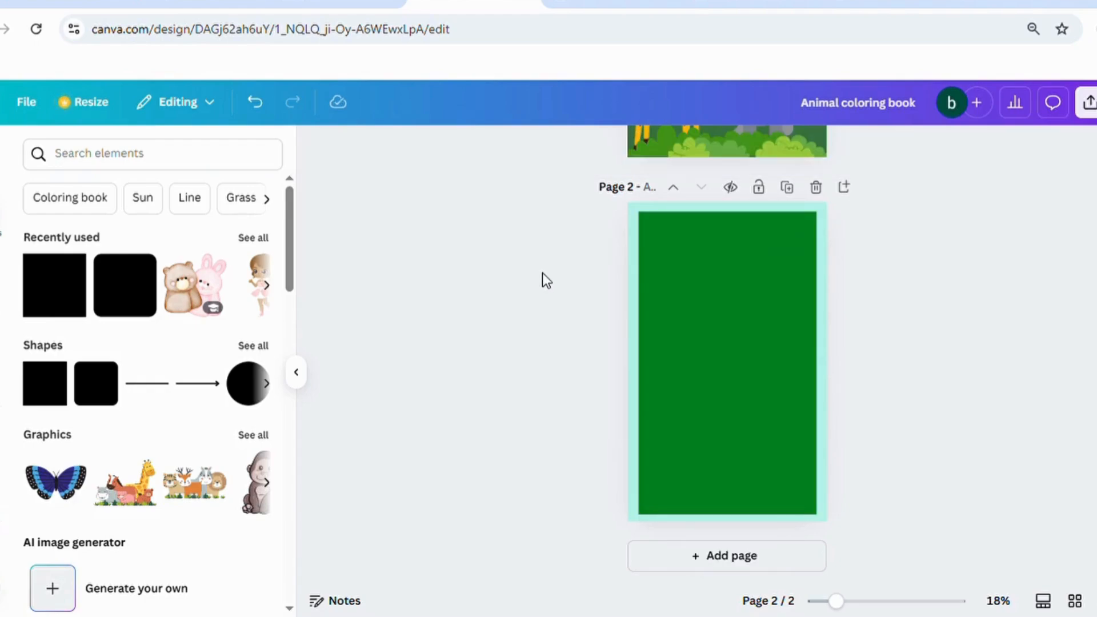
pyautogui.click(644, 237)
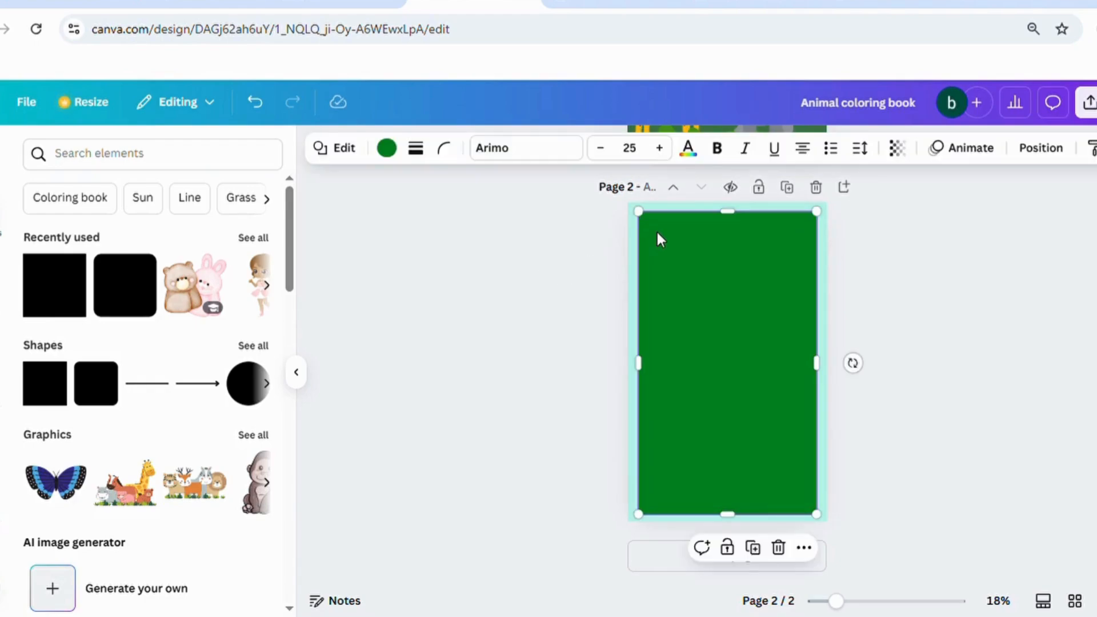
pyautogui.click(387, 150)
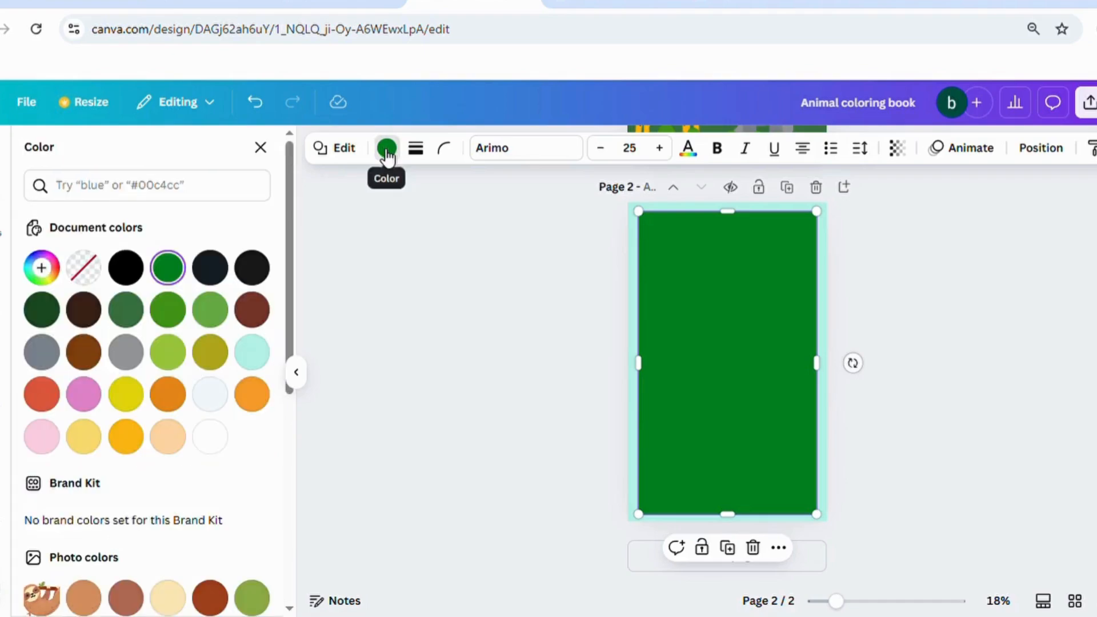
pyautogui.click(218, 436)
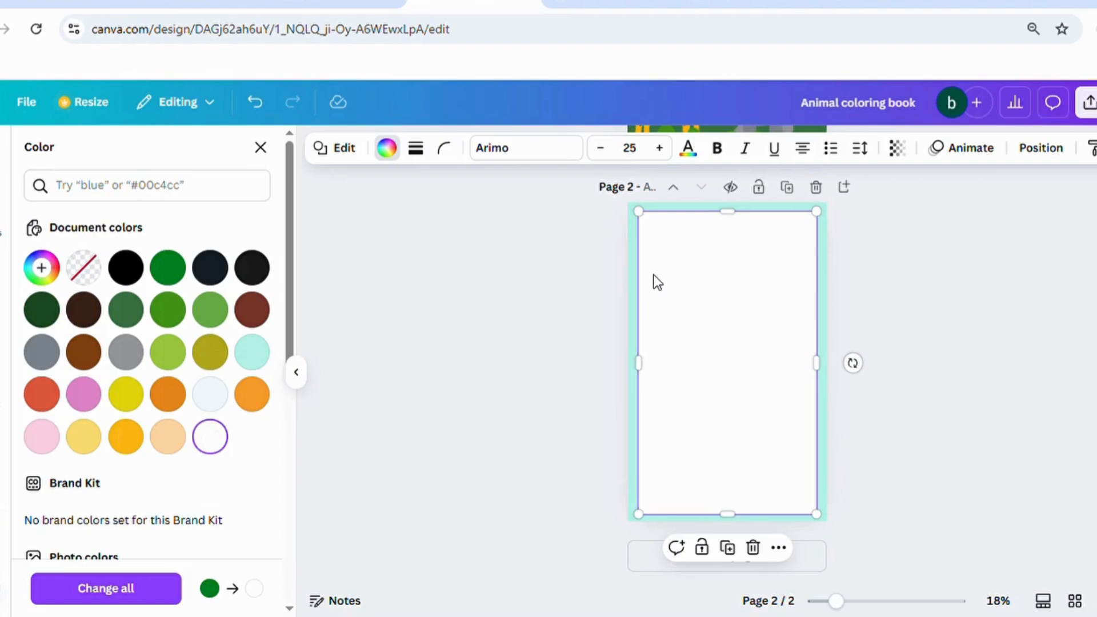
# Give the rectangle on page 2 a solid border with a weight of 2
pyautogui.click(418, 151)
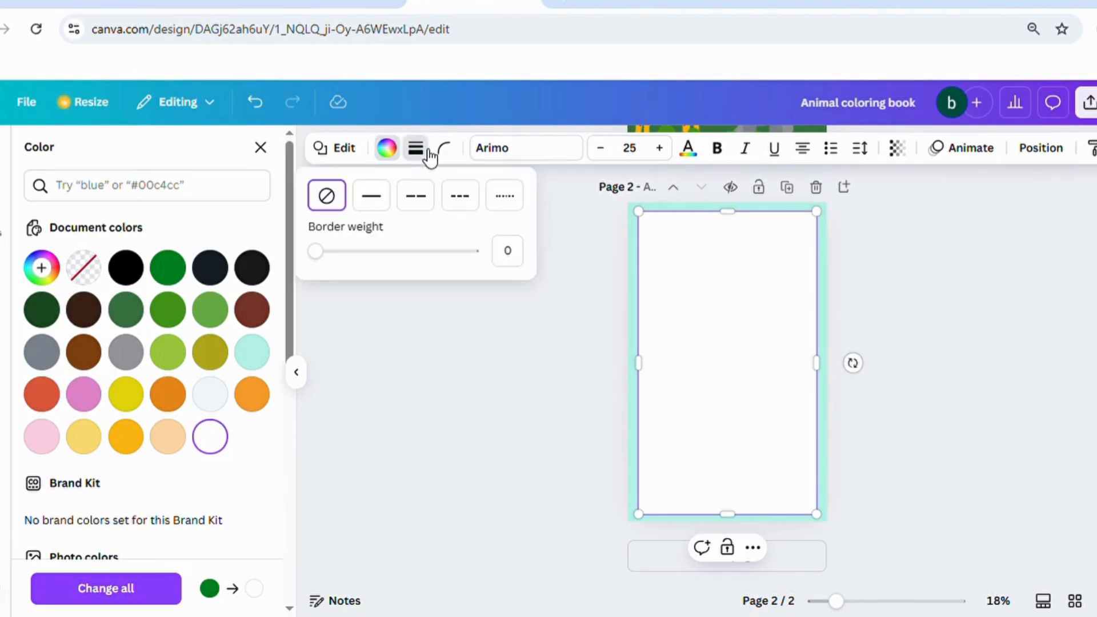
pyautogui.click(382, 200)
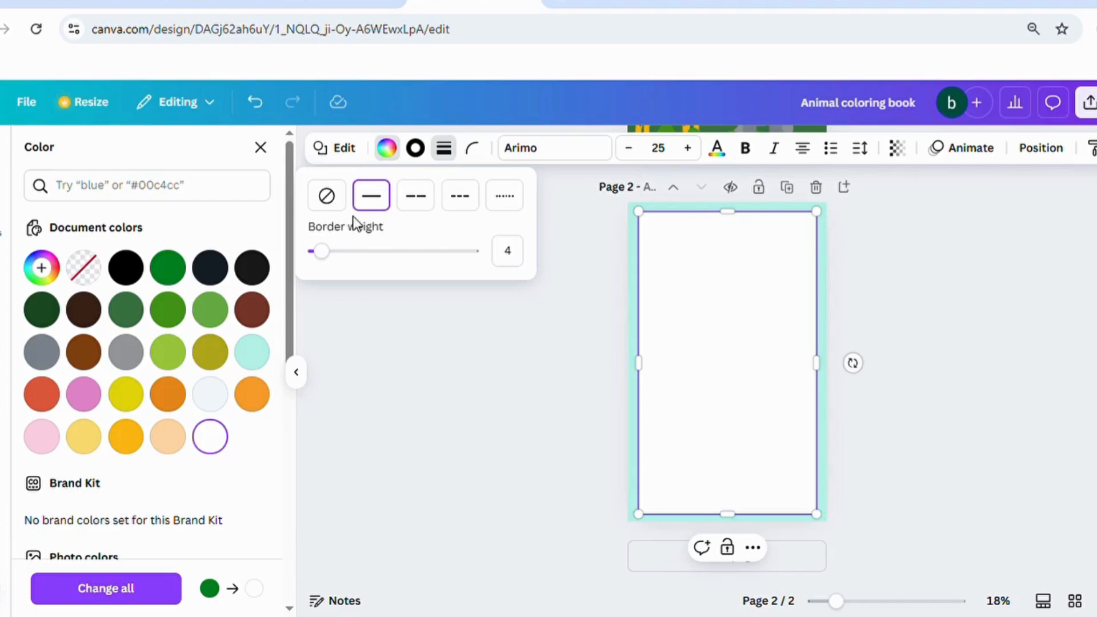
pyautogui.click(518, 261)
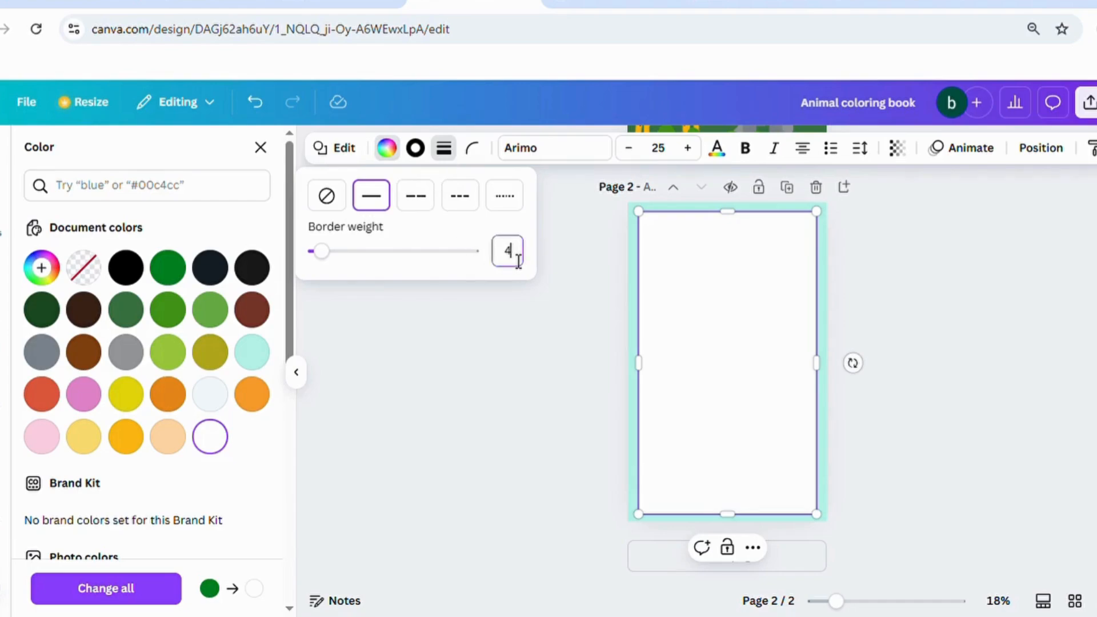
pyautogui.press('BackSpace')
pyautogui.write('2')
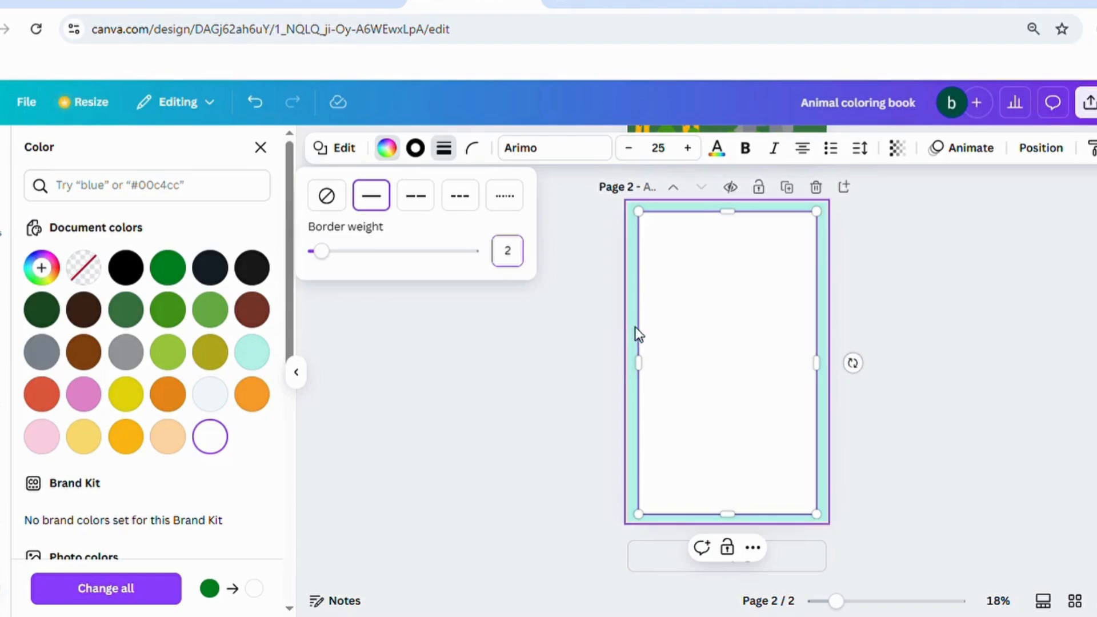
pyautogui.click(652, 338)
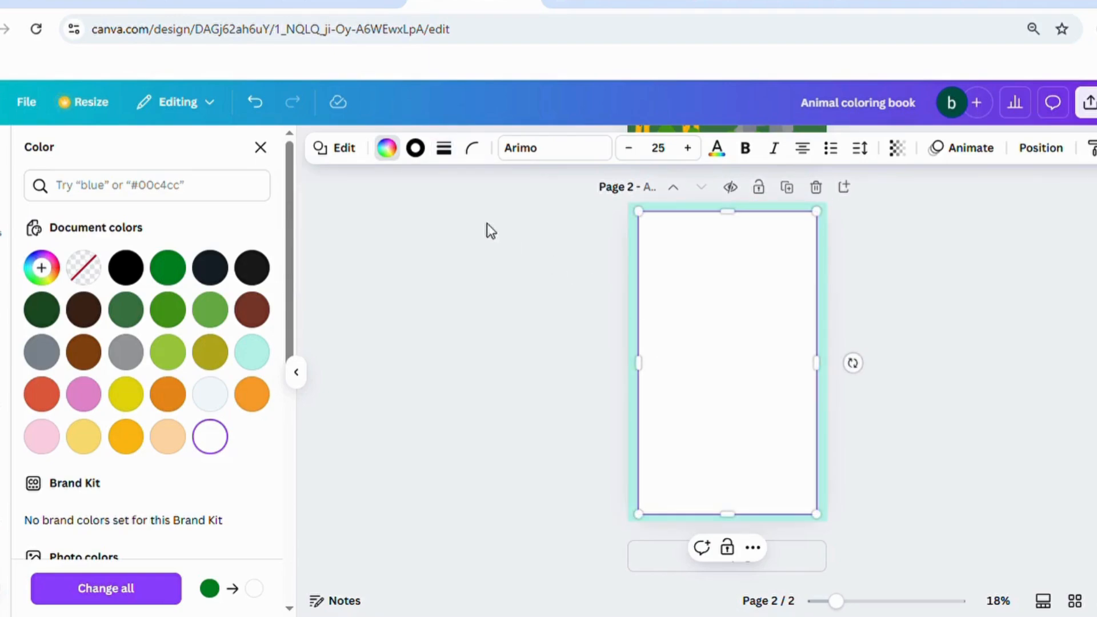
# Remove the fill of the page 2 rectangle and keep its black outline as a frame
pyautogui.click(416, 148)
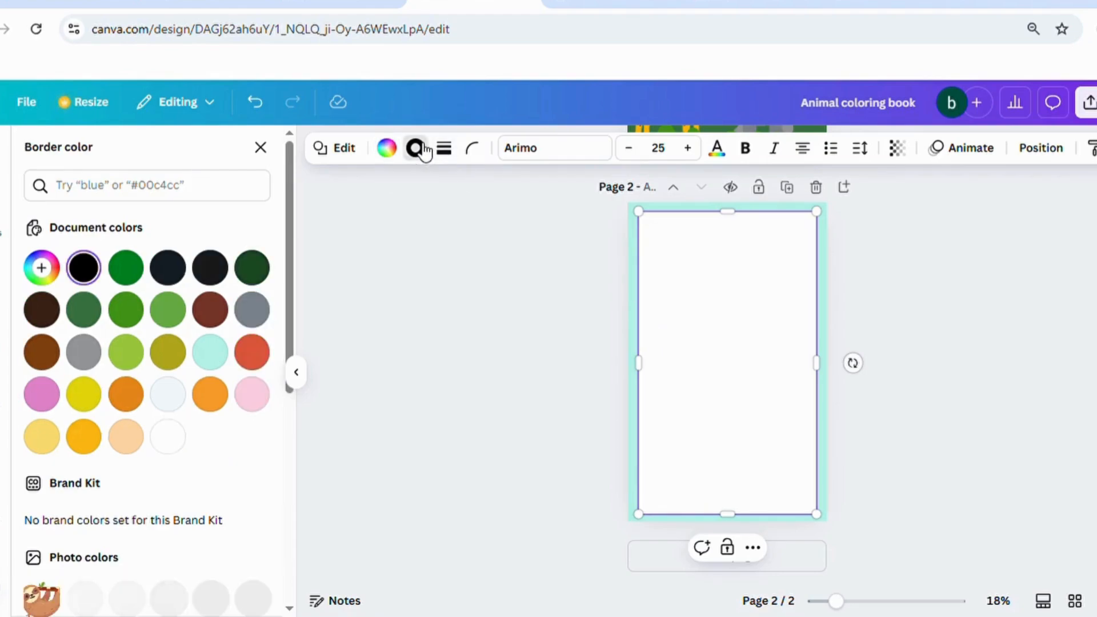
pyautogui.click(391, 151)
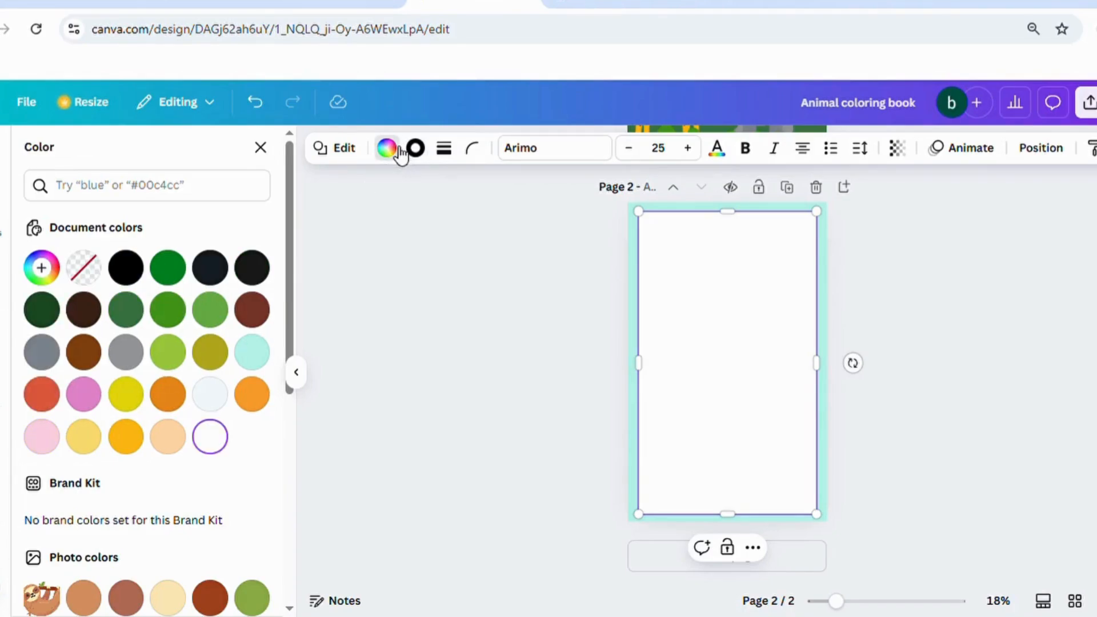
pyautogui.click(96, 270)
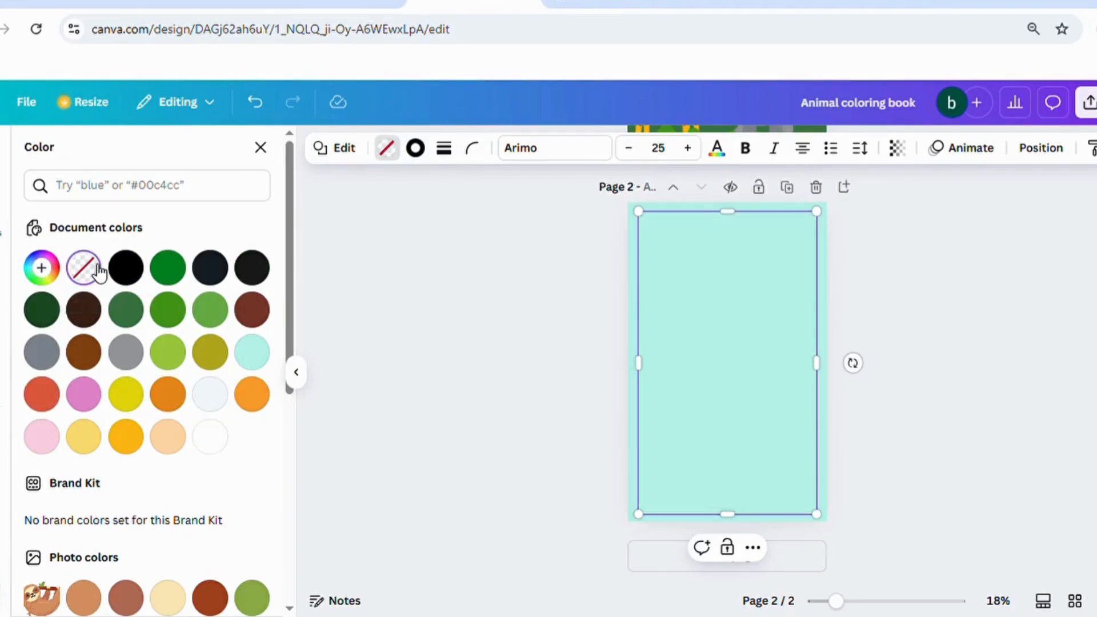
pyautogui.click(335, 263)
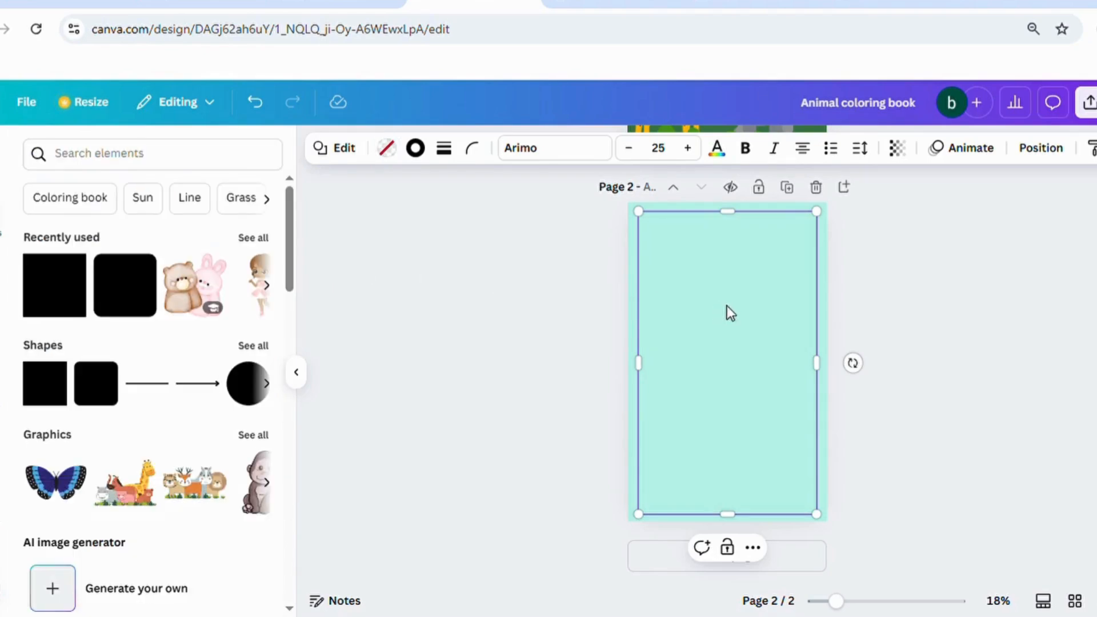
pyautogui.click(900, 392)
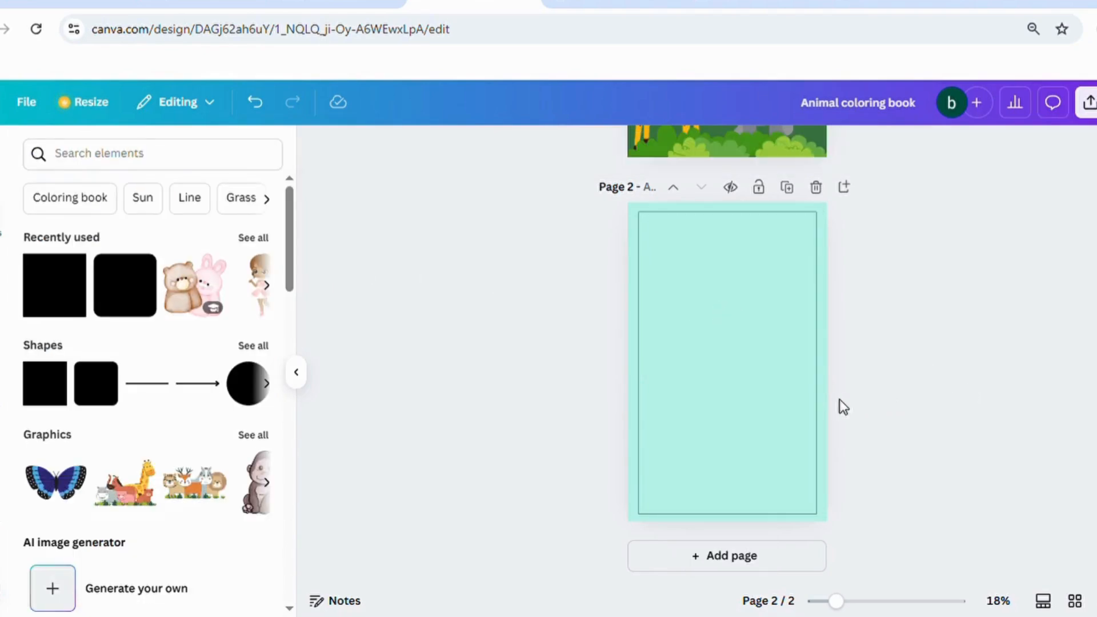
# Change the background color of page 2 to white
pyautogui.click(824, 402)
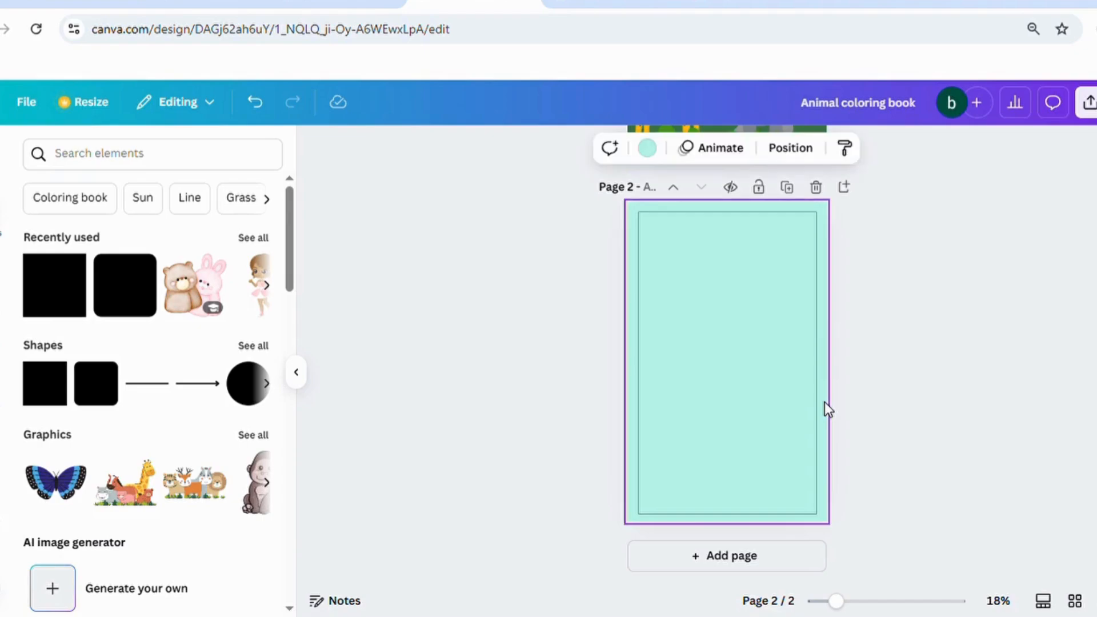
pyautogui.click(648, 150)
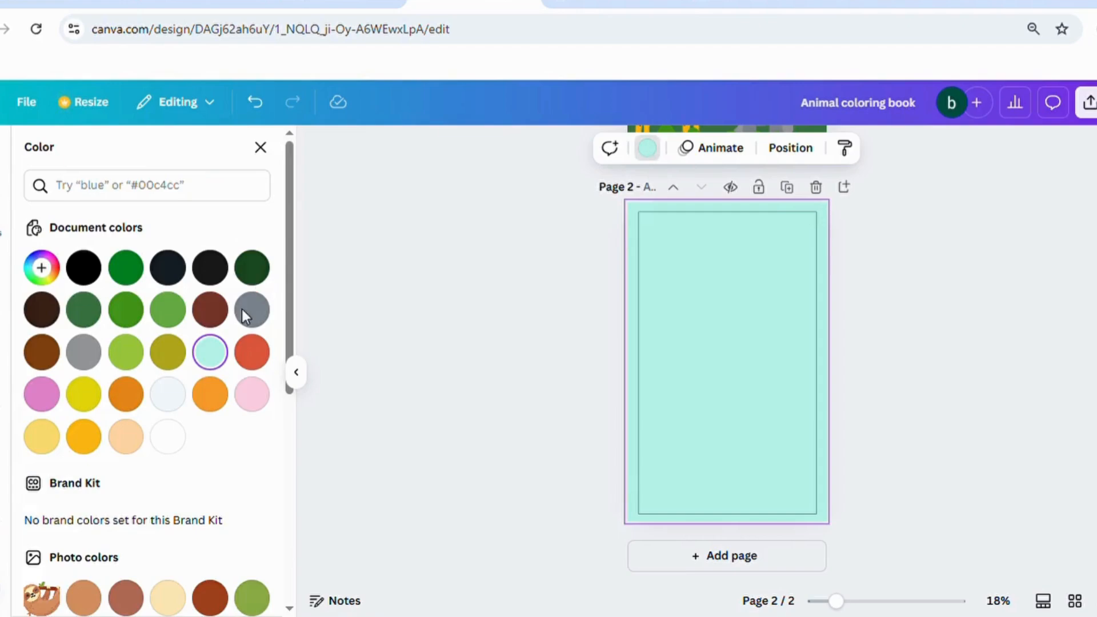
pyautogui.click(168, 439)
pyautogui.click(437, 509)
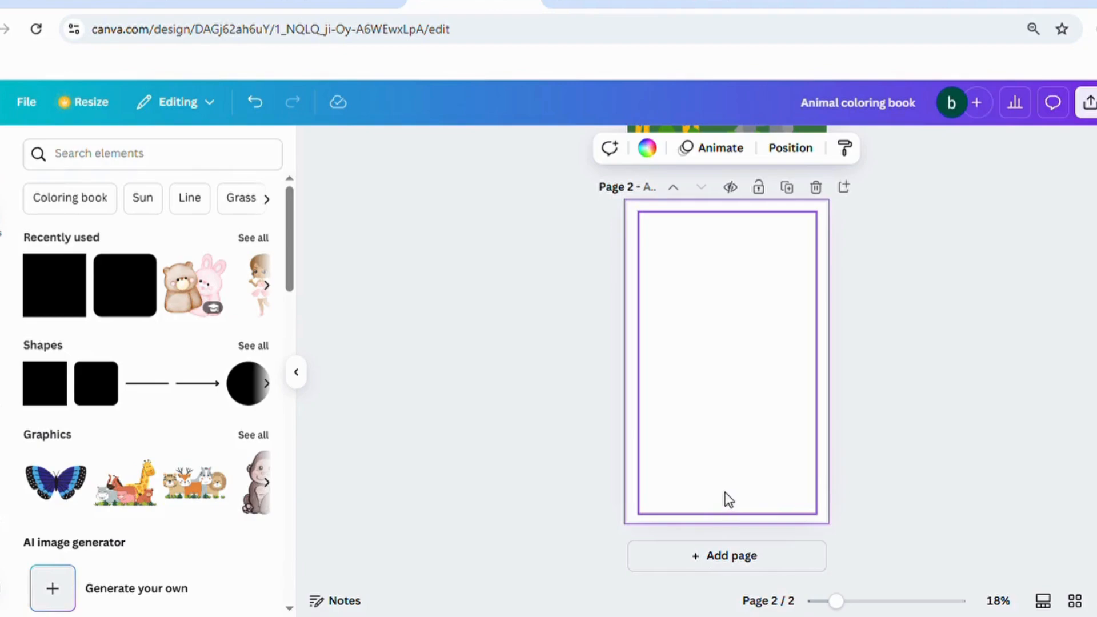
# Duplicate the framed white page repeatedly until the design has 13 pages
pyautogui.click(787, 189)
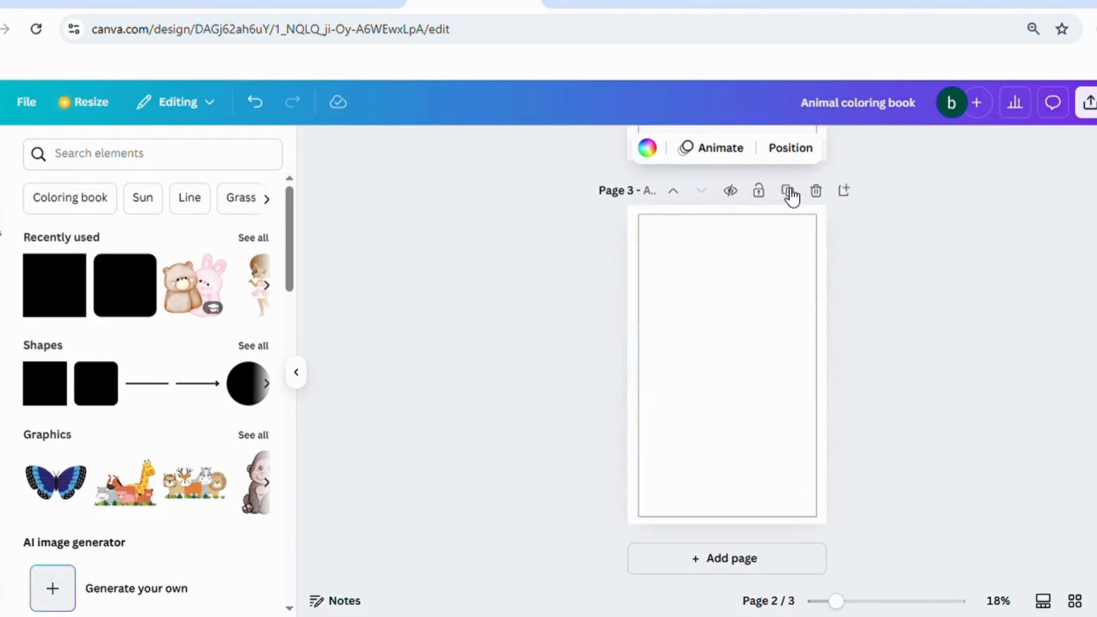
pyautogui.click(788, 189)
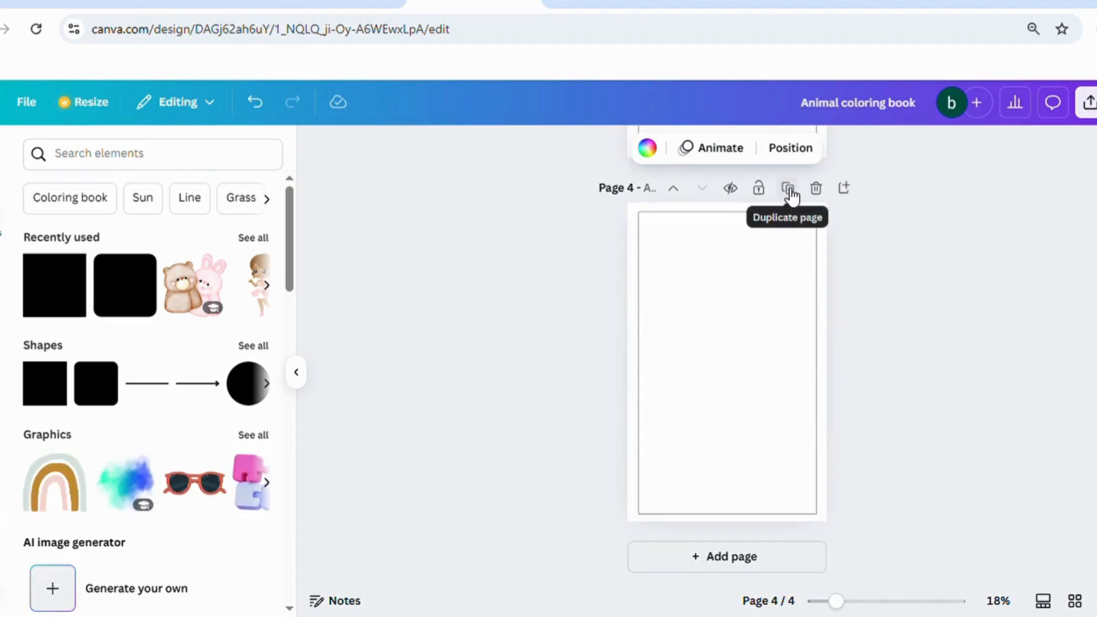
pyautogui.click(788, 190)
pyautogui.click(788, 189)
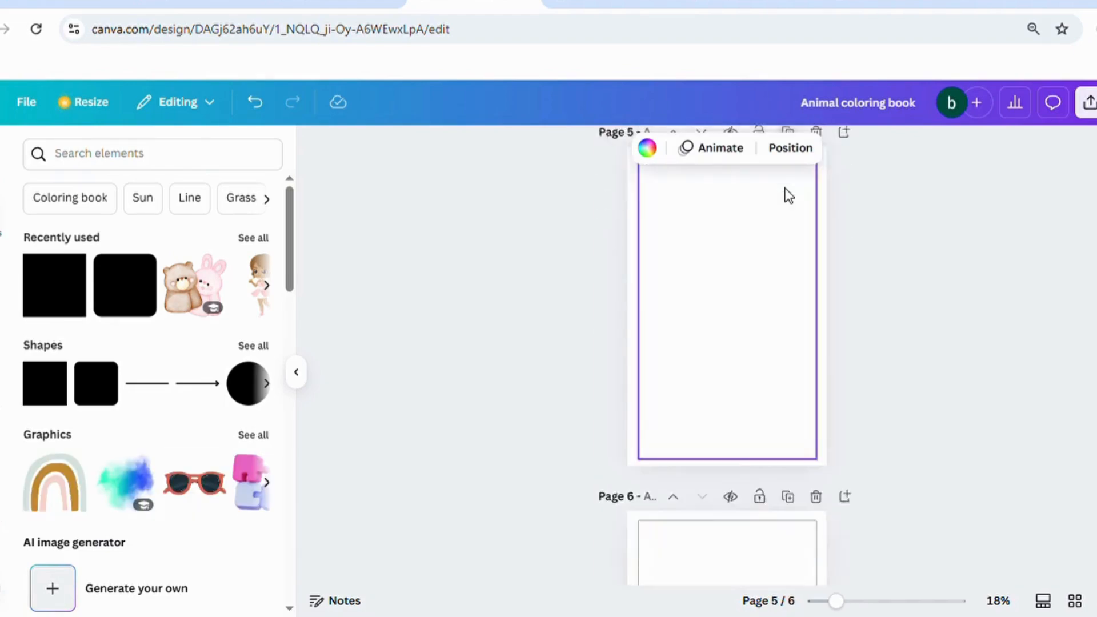
pyautogui.click(788, 190)
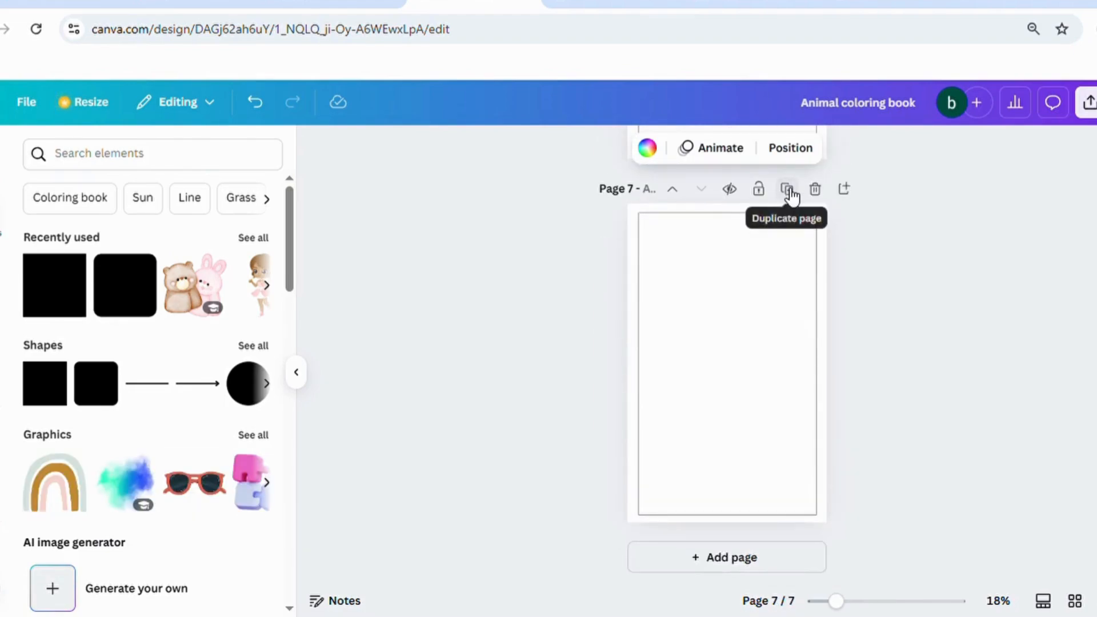
pyautogui.click(788, 191)
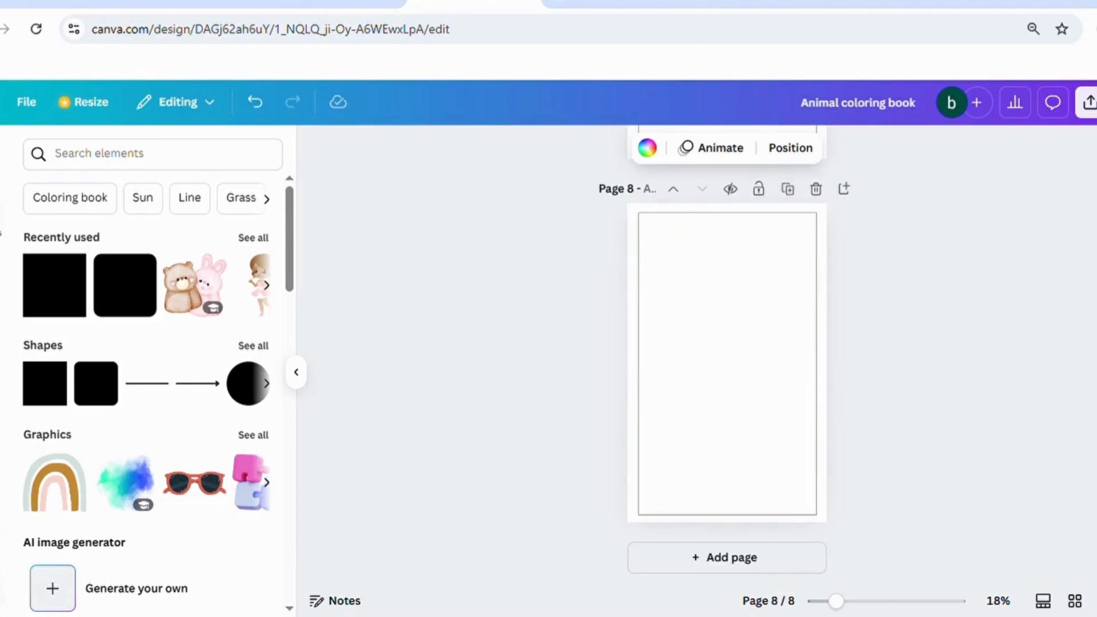
pyautogui.click(788, 190)
pyautogui.click(788, 190)
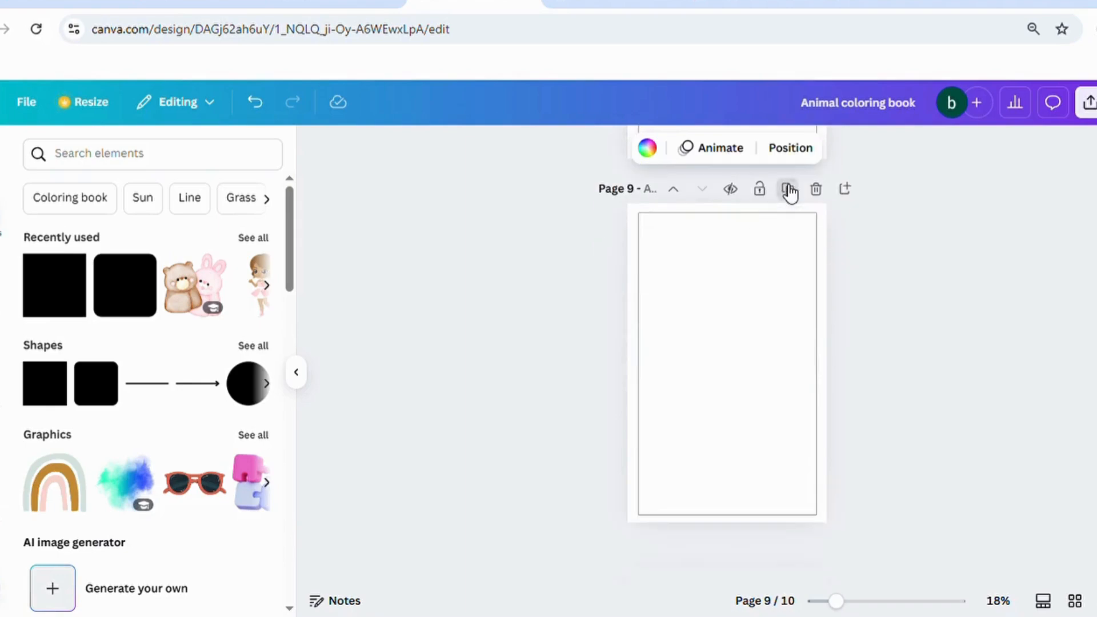
pyautogui.click(789, 190)
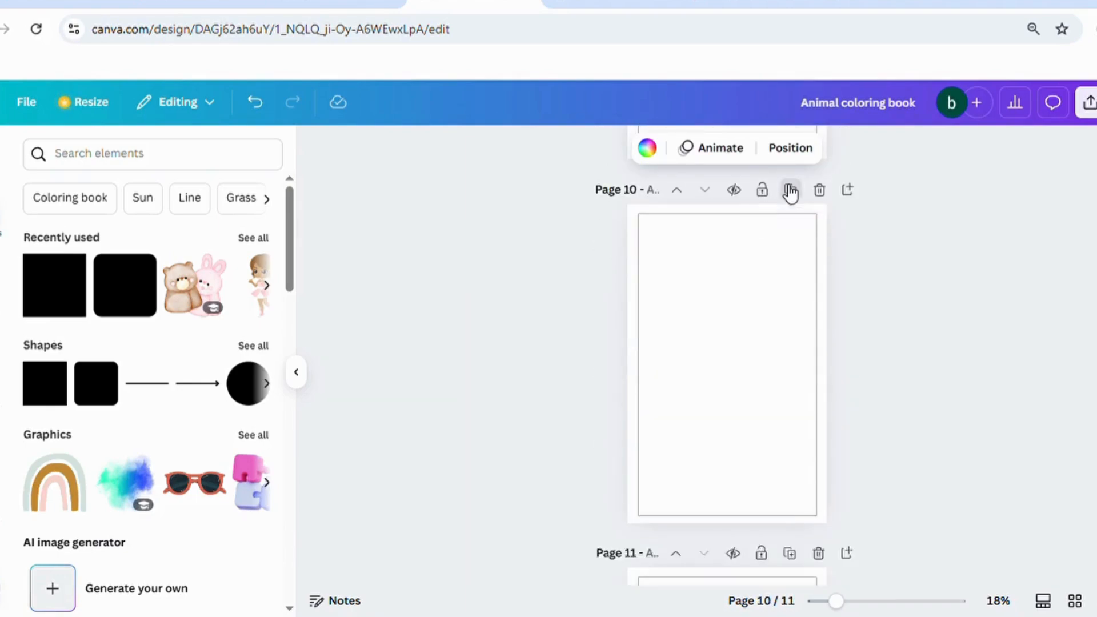
pyautogui.click(790, 190)
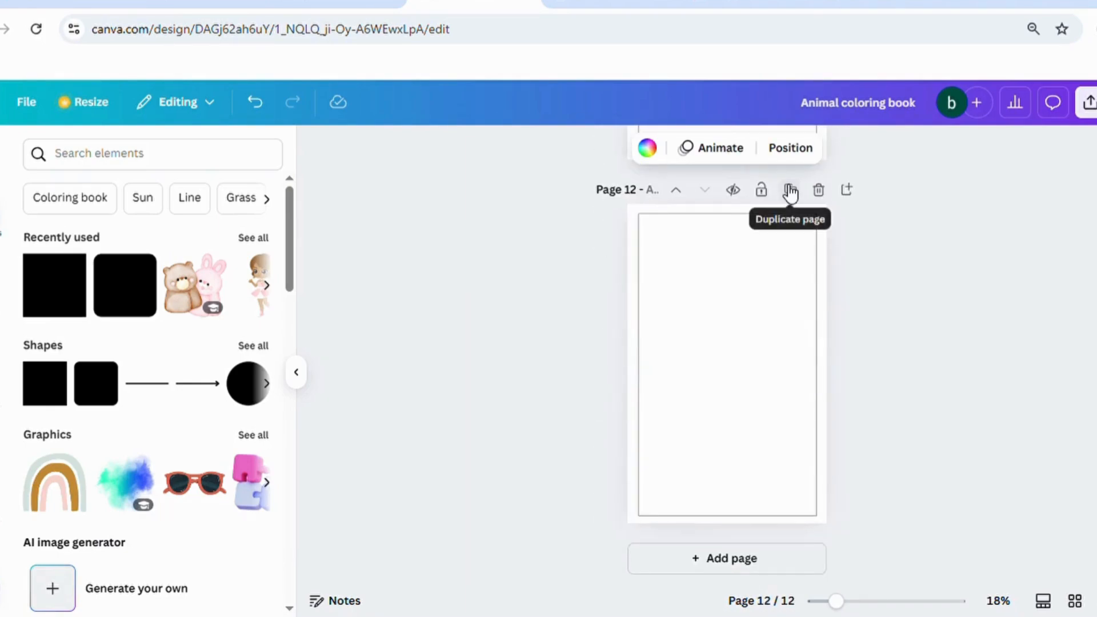
pyautogui.click(790, 191)
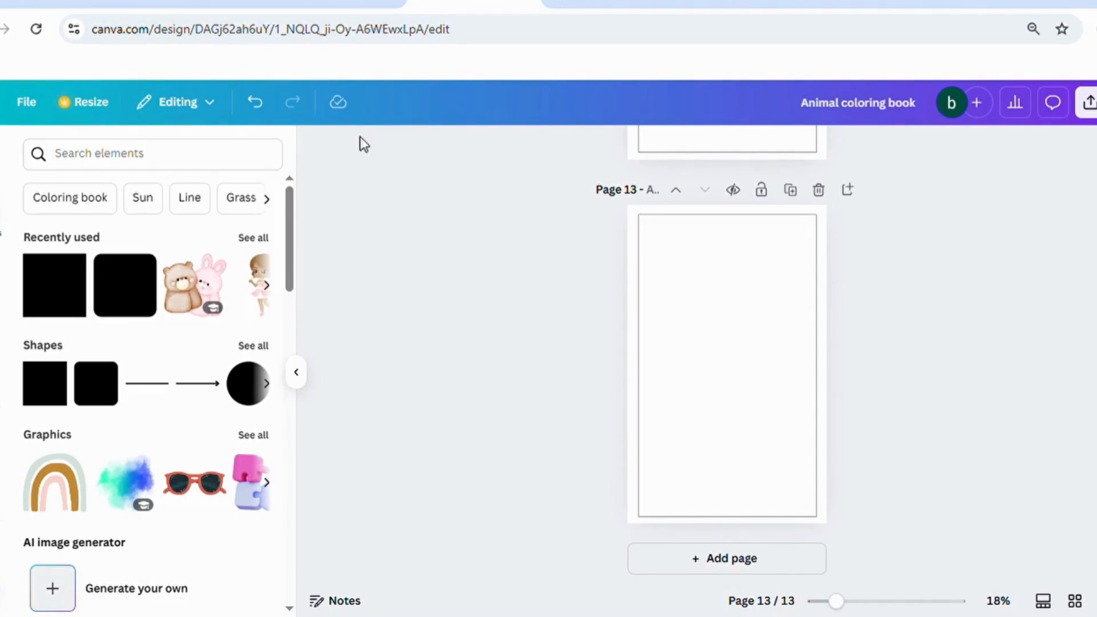
# Open the directory of Canva apps for the design
pyautogui.click(184, 143)
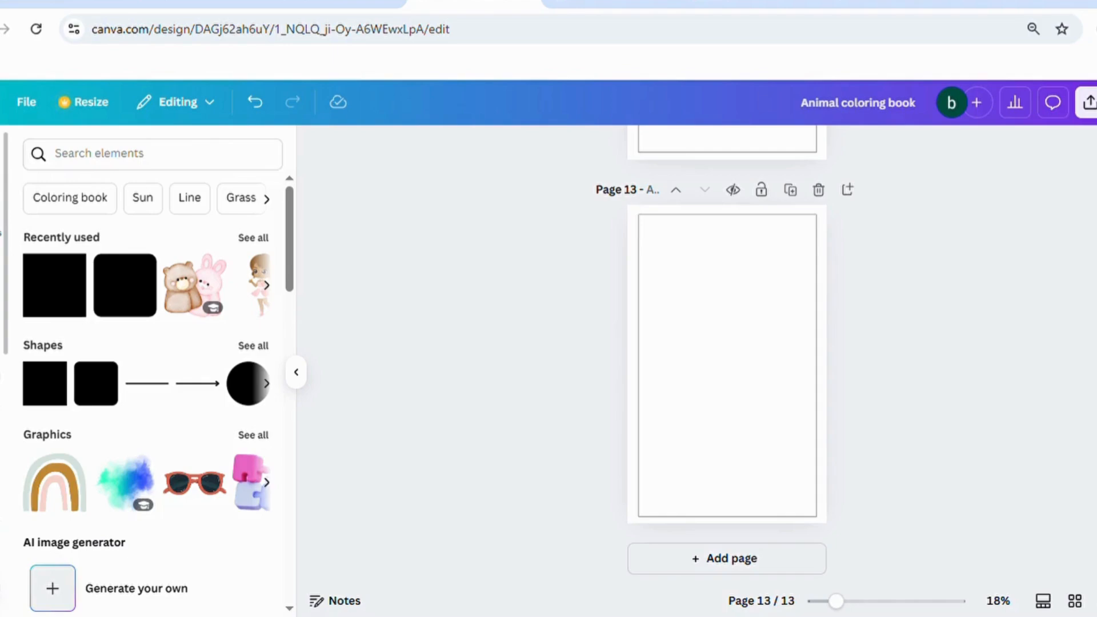
pyautogui.scroll(-2, 7, 400)
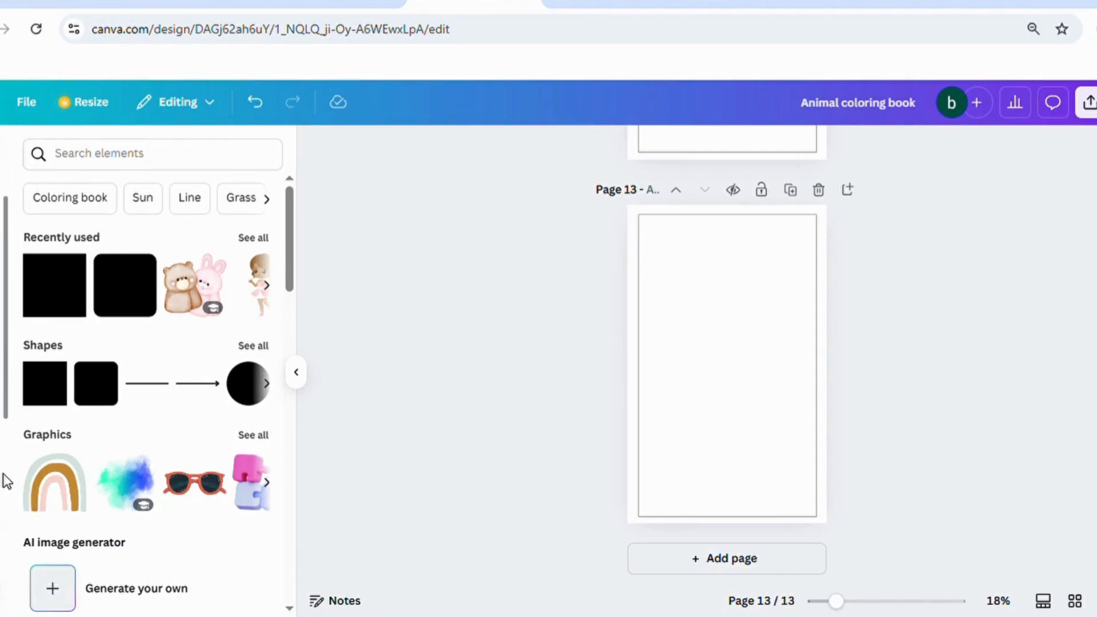
pyautogui.scroll(-1, 6, 477)
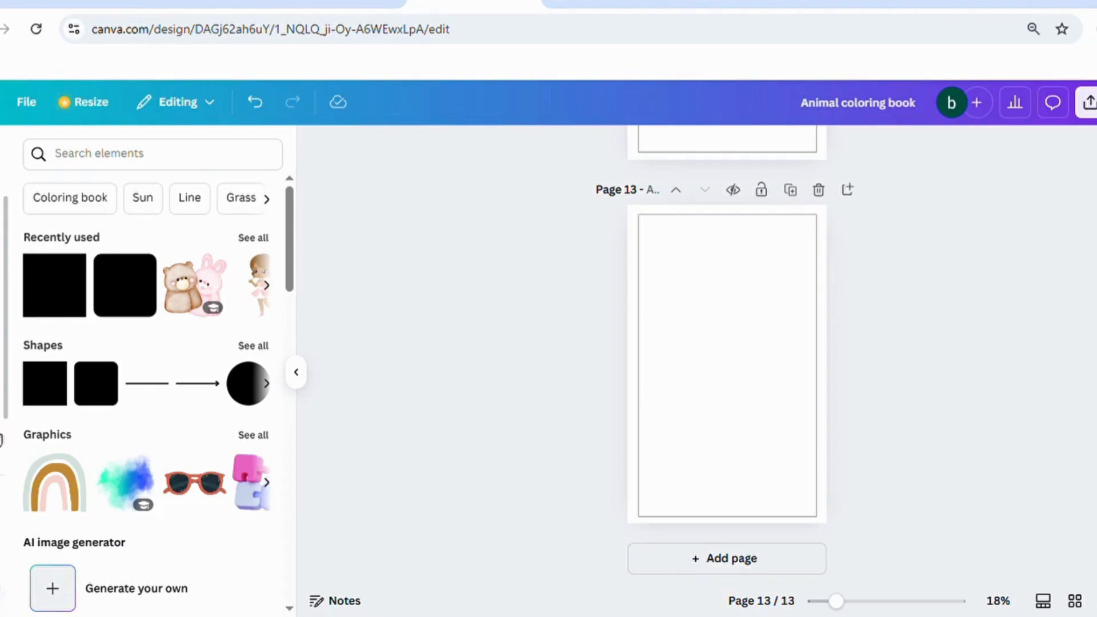
pyautogui.click(1, 440)
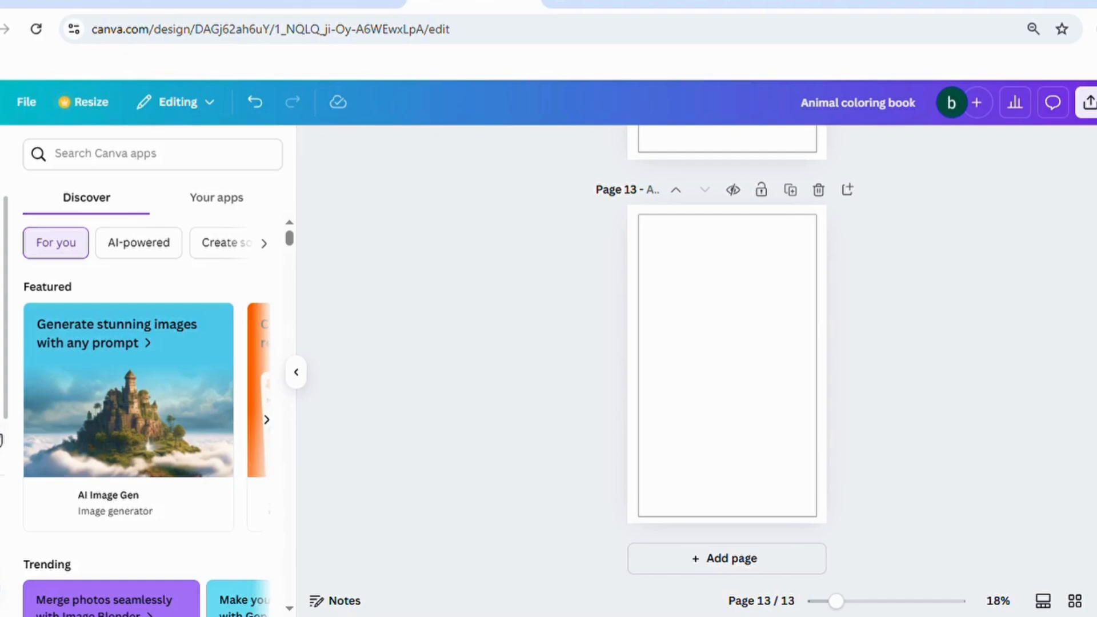
# Search the Canva apps for "magig media" and open the details of the Wedia app
pyautogui.click(138, 153)
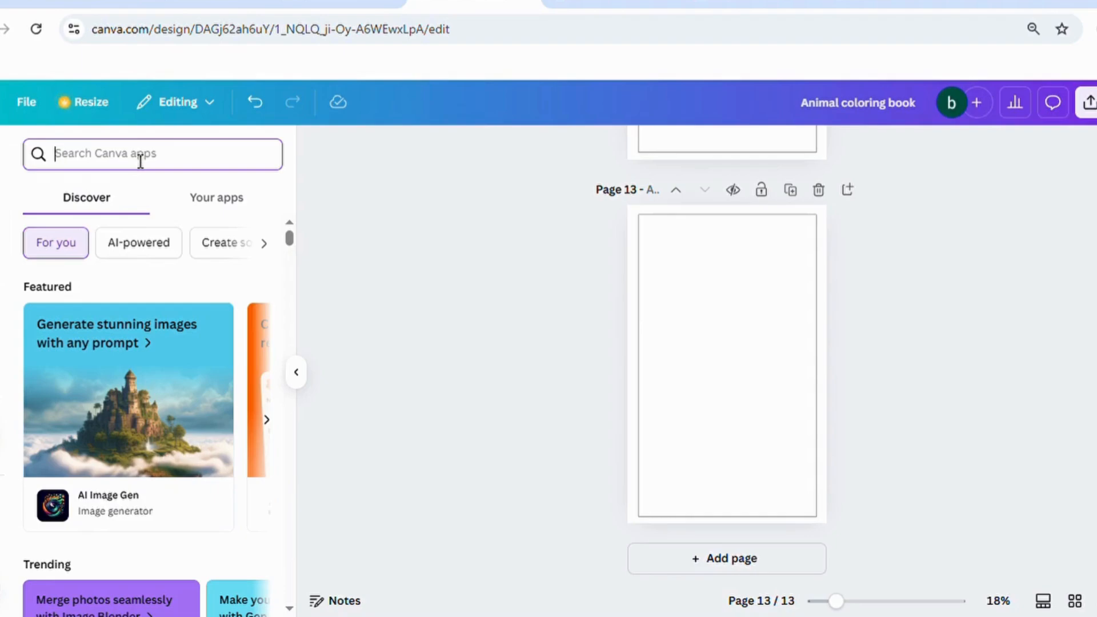
pyautogui.write('mag')
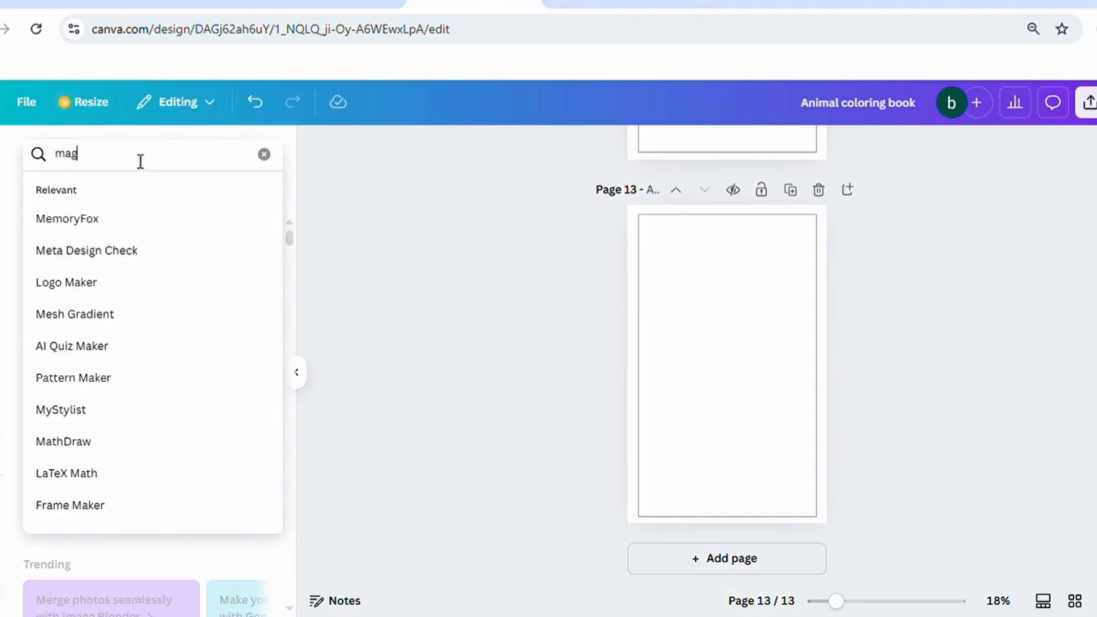
pyautogui.write('ig m')
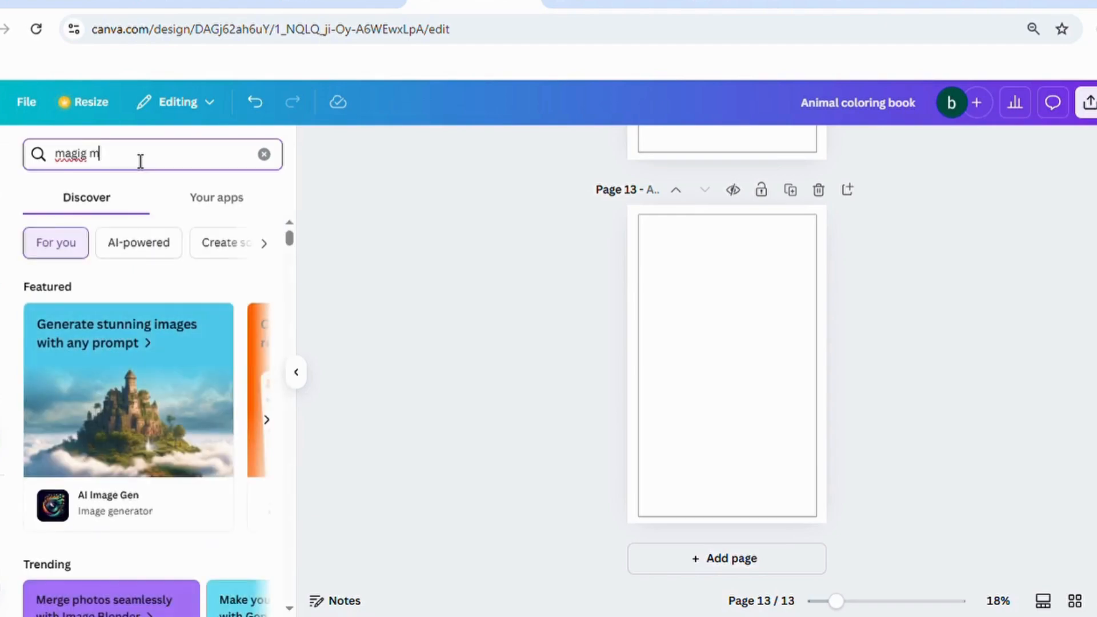
pyautogui.write('ide')
pyautogui.press('BackSpace')
pyautogui.write('edia')
pyautogui.press('Return')
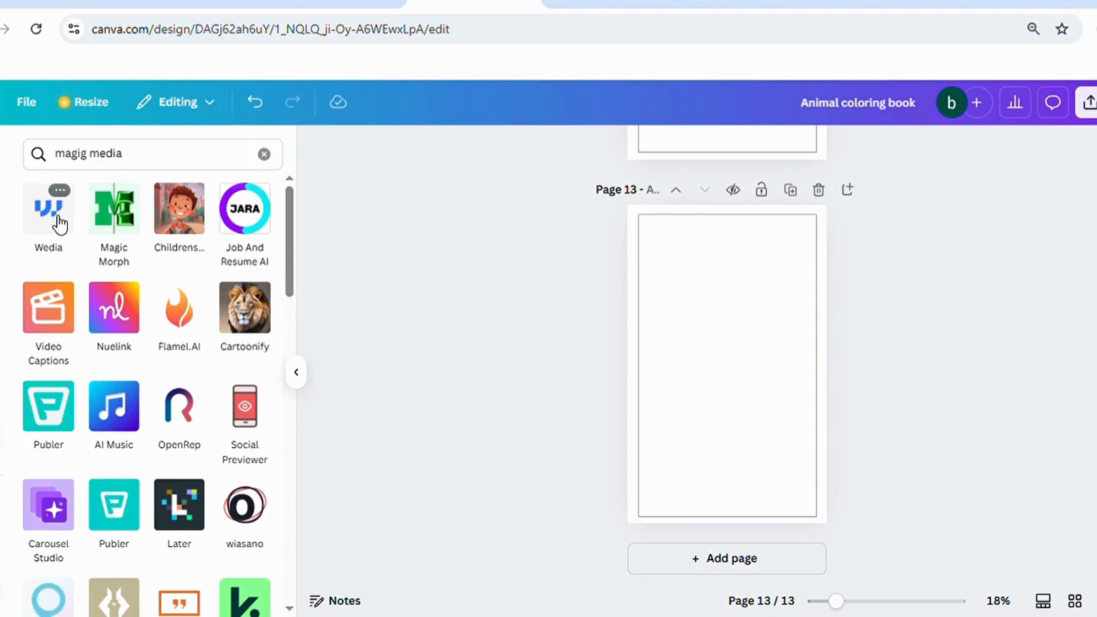
pyautogui.click(57, 223)
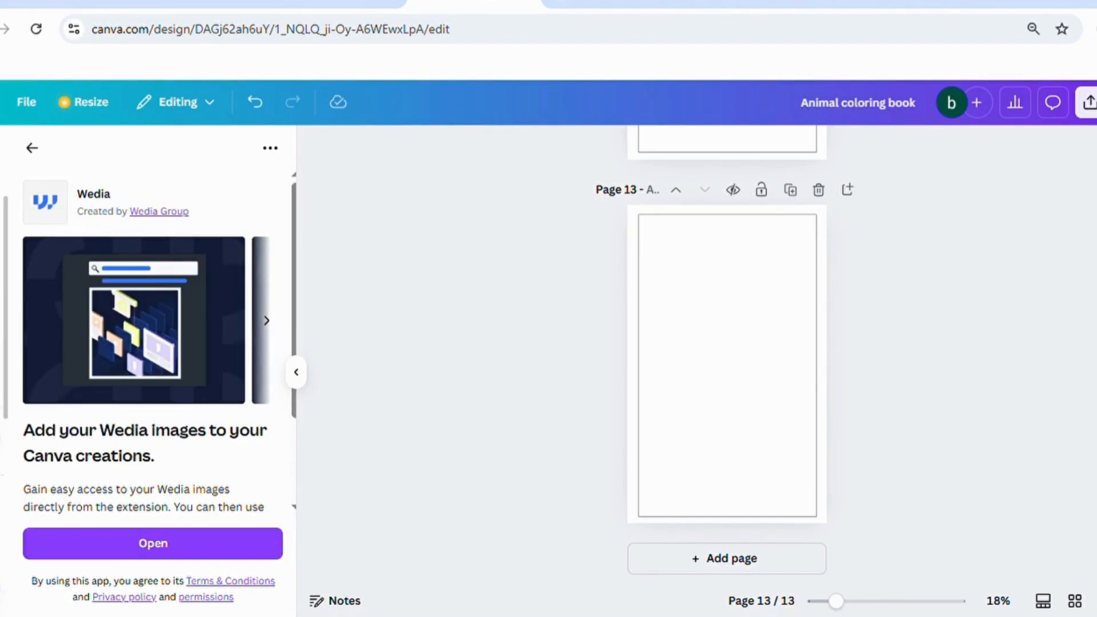
# Leave the Wedia app's details and return to the app search results
pyautogui.click(1, 440)
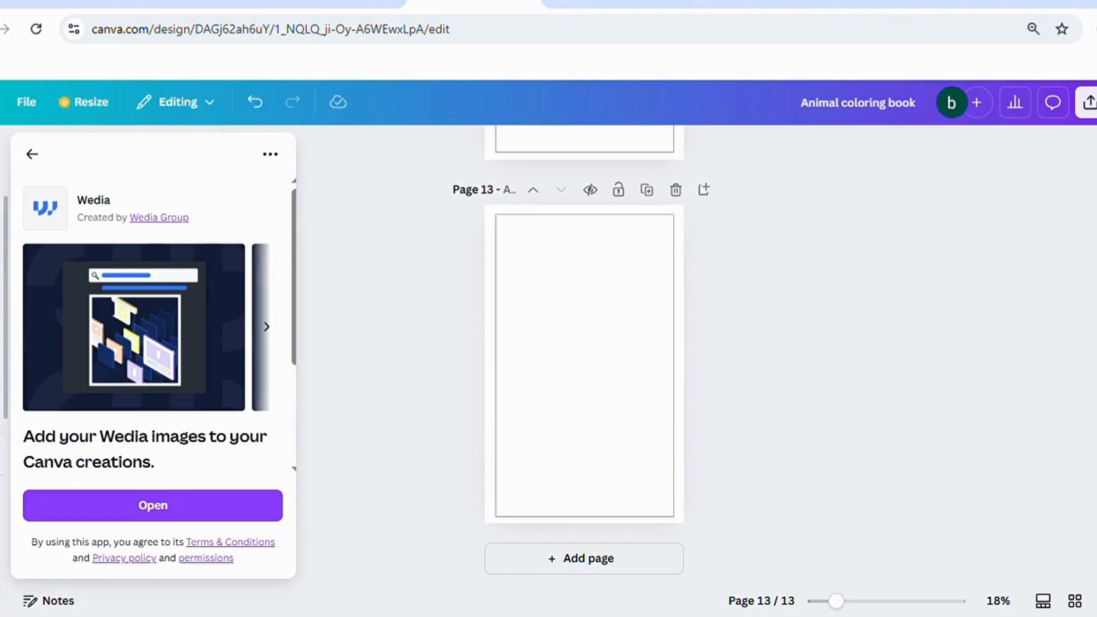
pyautogui.click(34, 155)
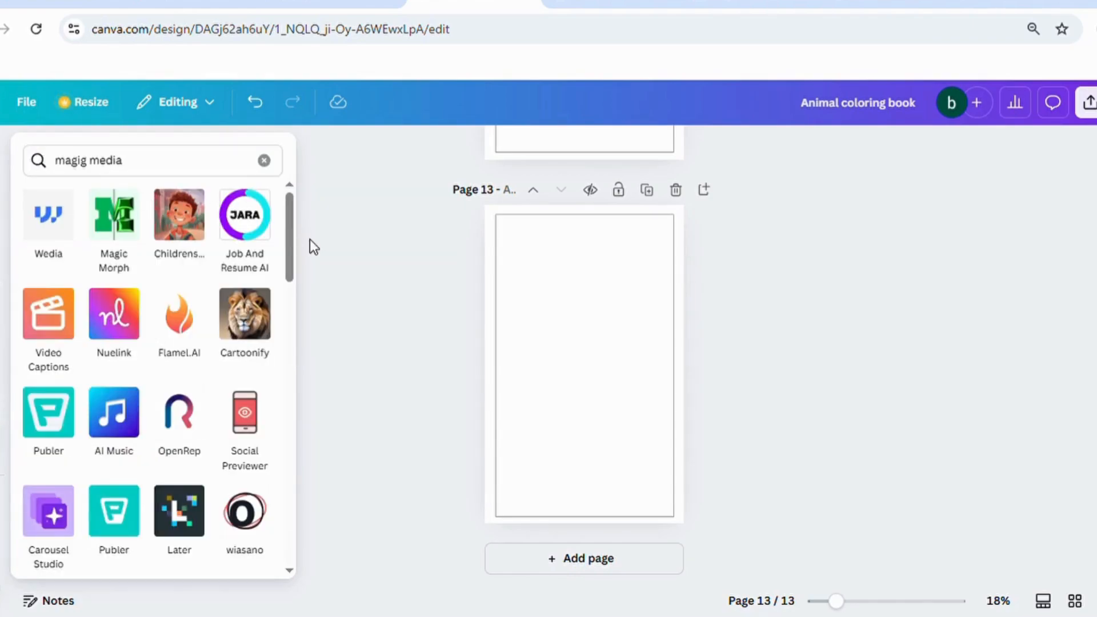
pyautogui.moveTo(291, 260); pyautogui.dragTo(337, 181)
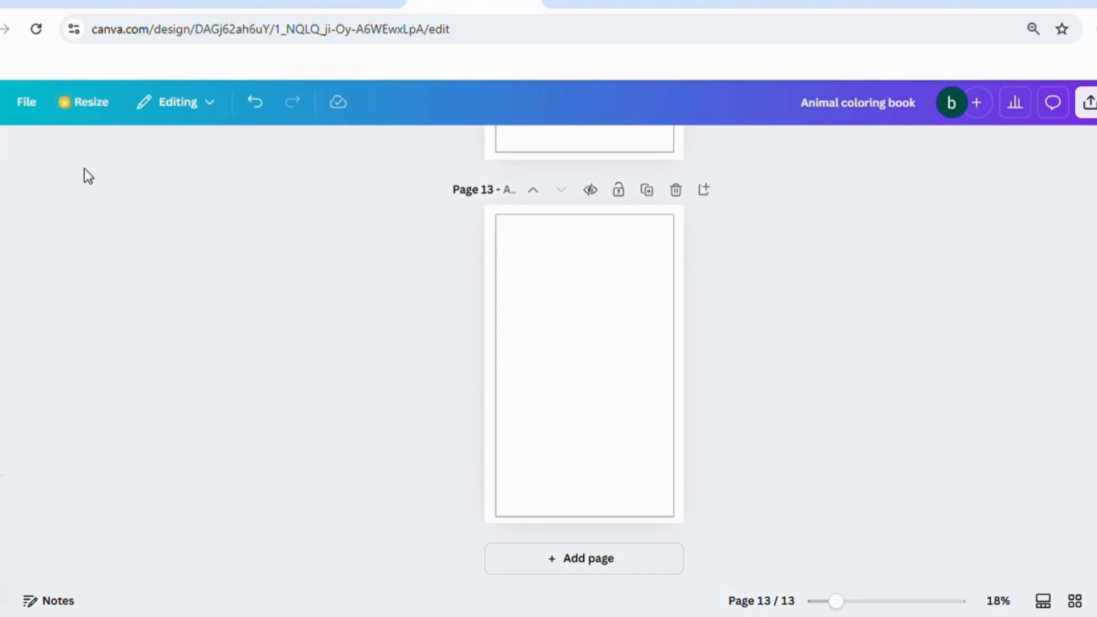
pyautogui.click(2, 452)
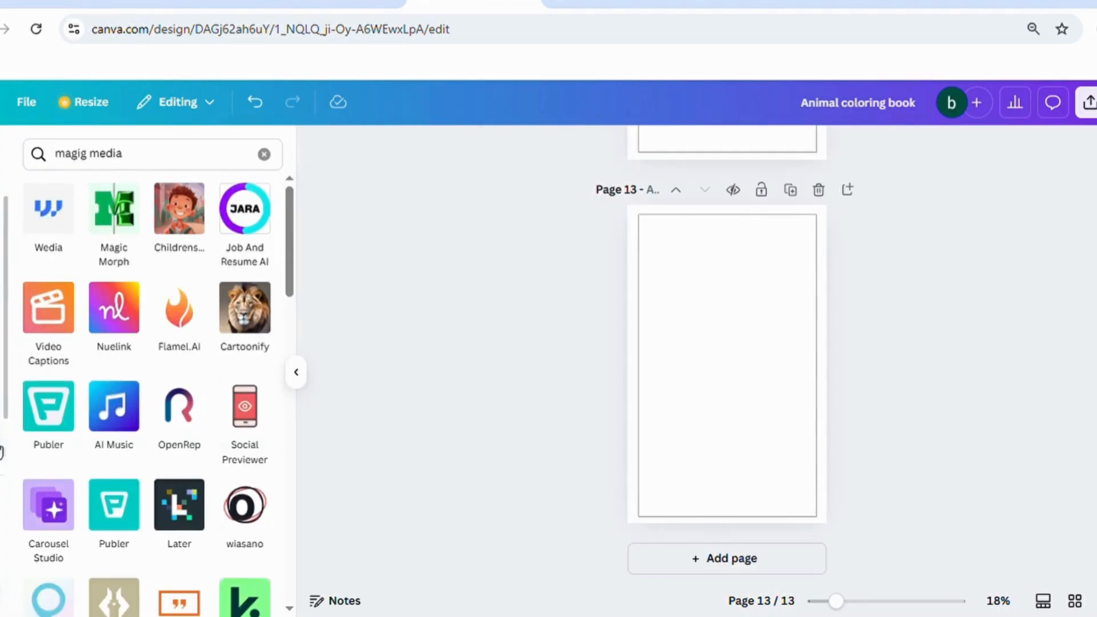
# Correct the app search to "magic media" and open the Magic Media app
pyautogui.click(87, 154)
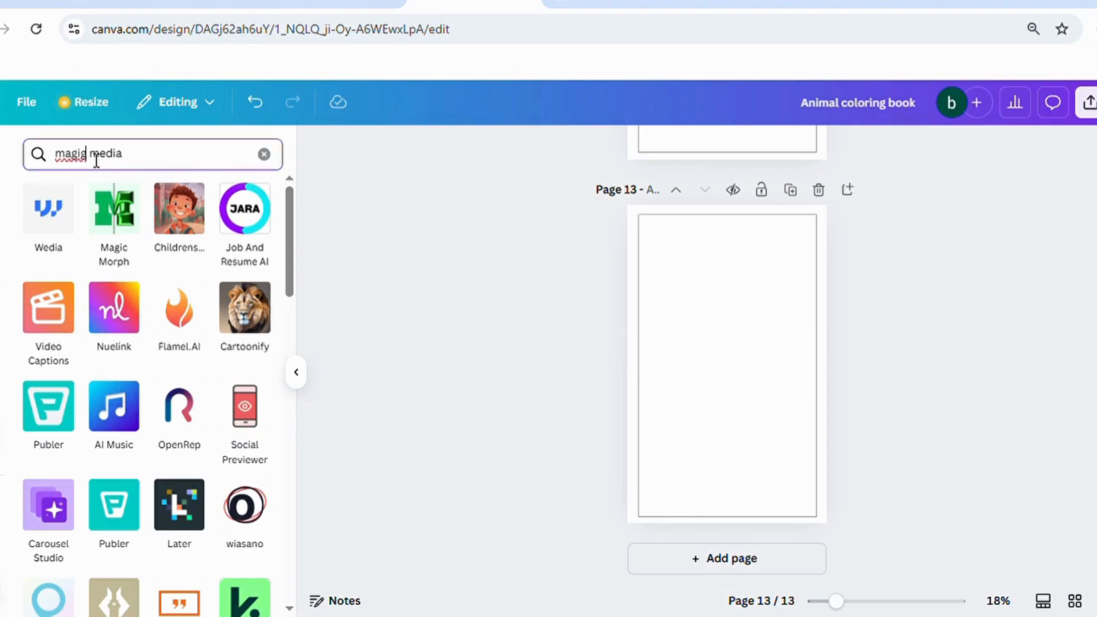
pyautogui.press('BackSpace')
pyautogui.write('c')
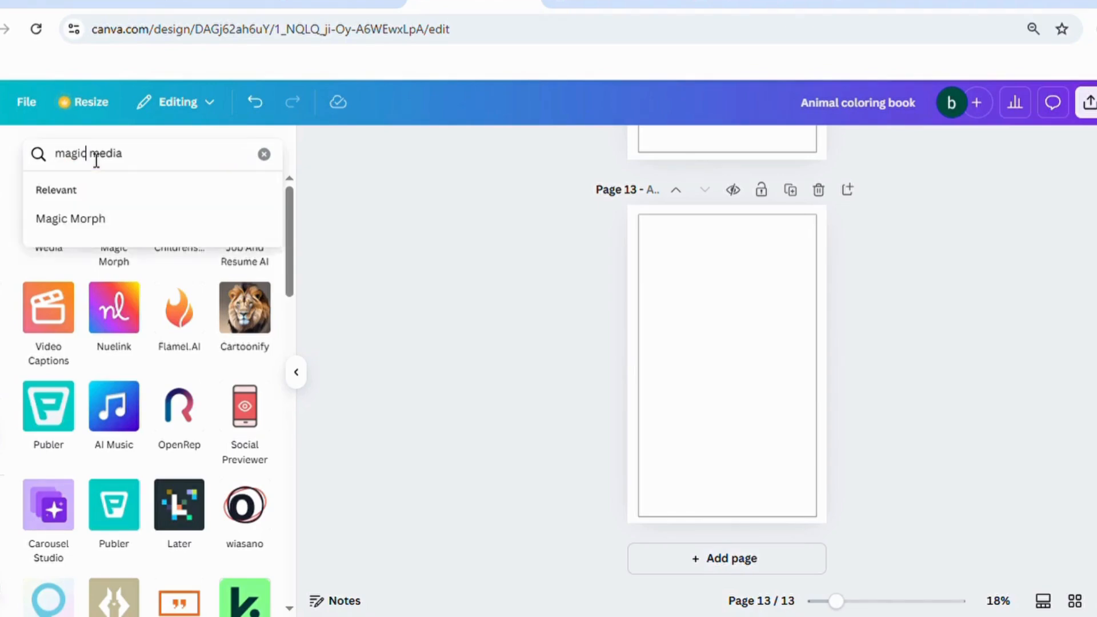
pyautogui.press('Return')
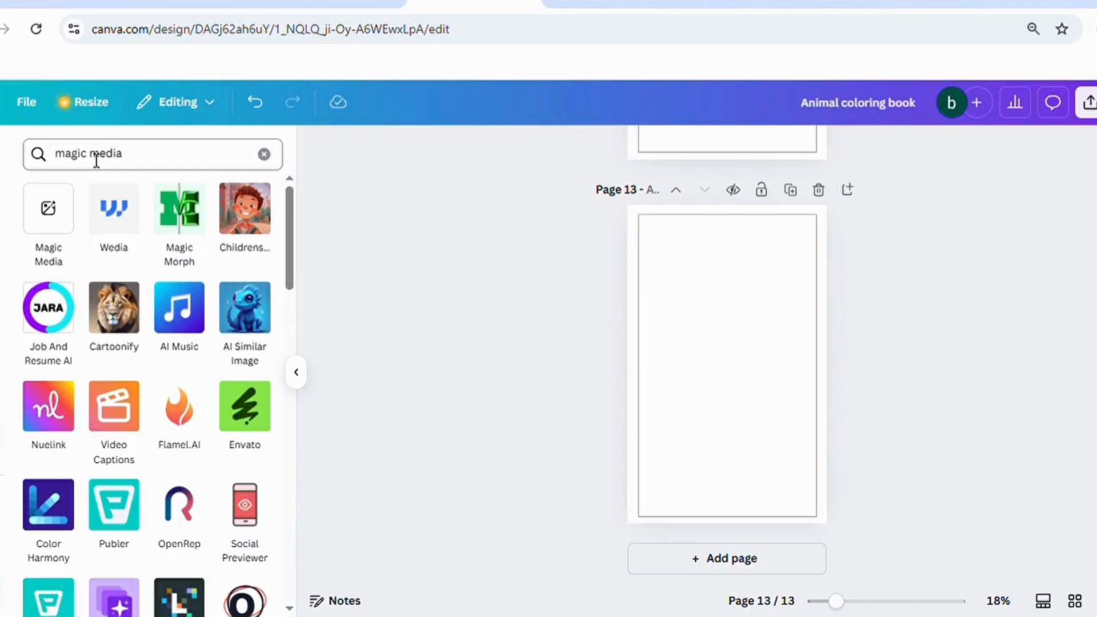
pyautogui.click(54, 211)
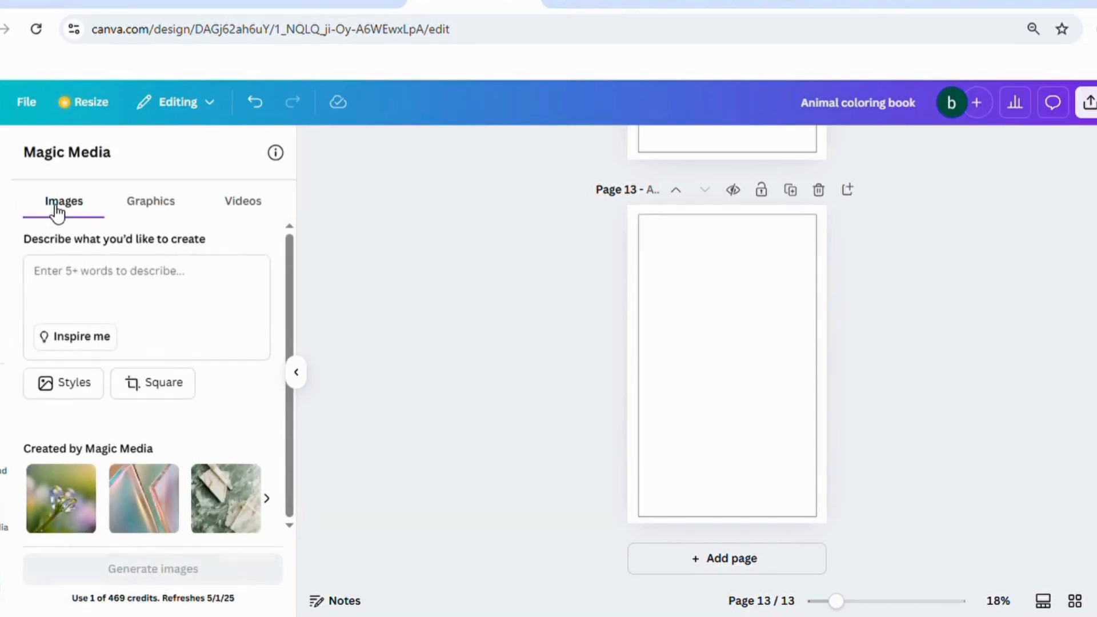
# Generate images in Magic Media from the description "creat a bunny black and white formal for kids coloring books"
pyautogui.click(131, 279)
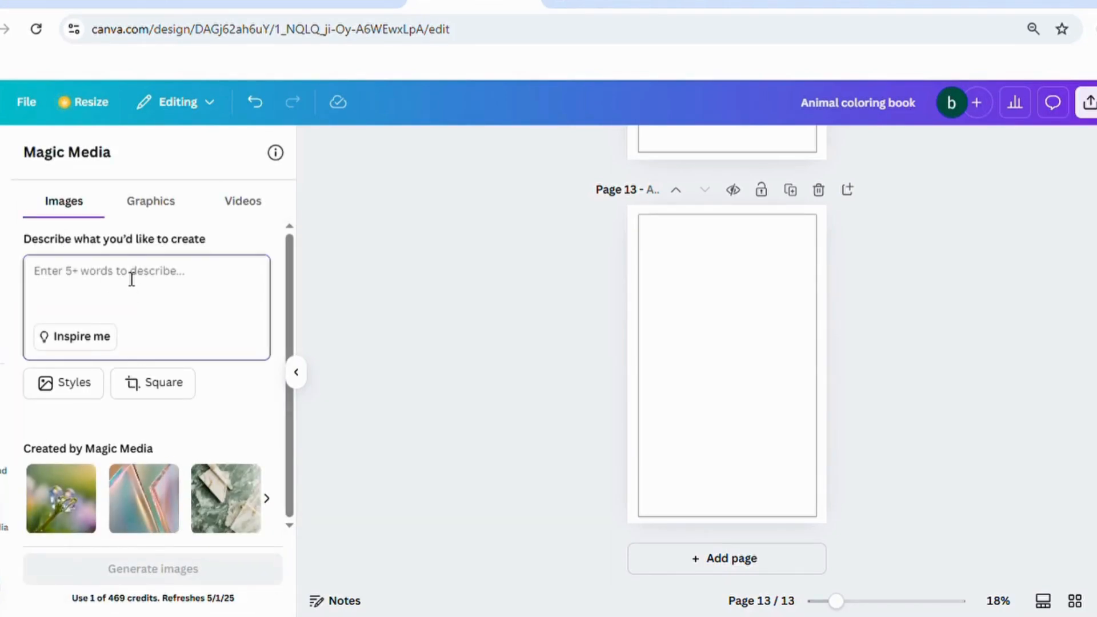
pyautogui.write('crea')
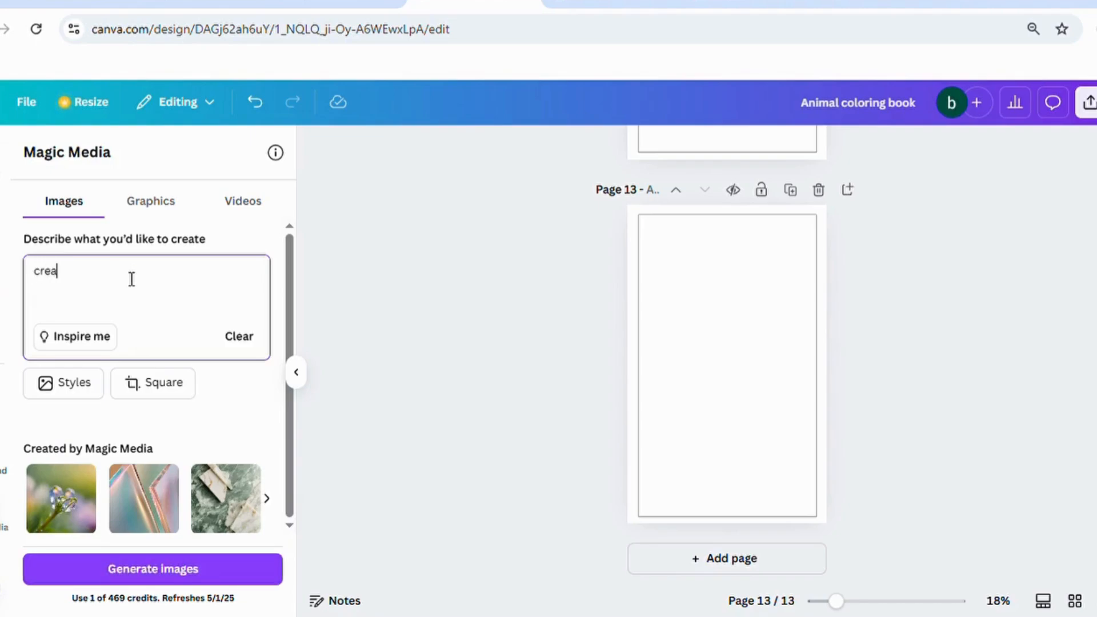
pyautogui.write('t a bunny ba')
pyautogui.press('BackSpace')
pyautogui.write('lack')
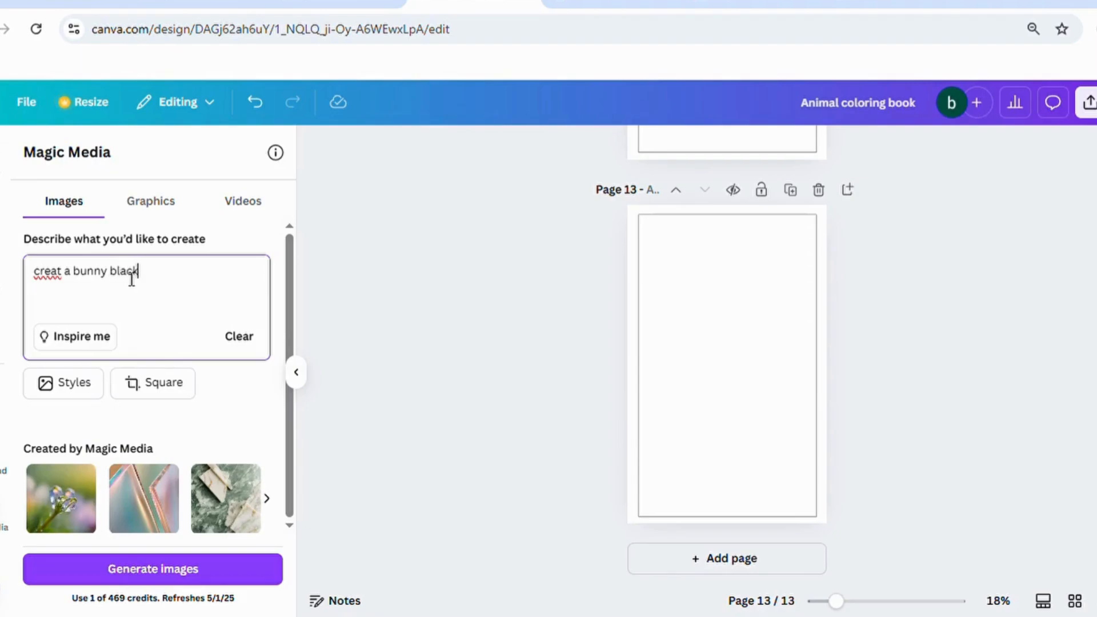
pyautogui.write(' and white')
pyautogui.write('form')
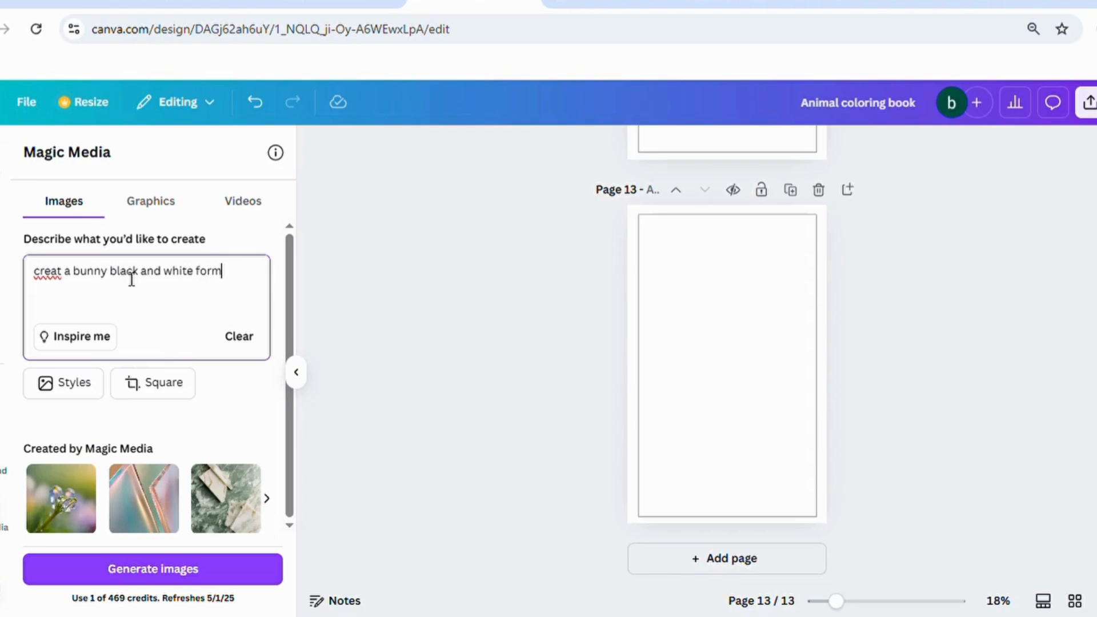
pyautogui.write('al for kids coloring bo')
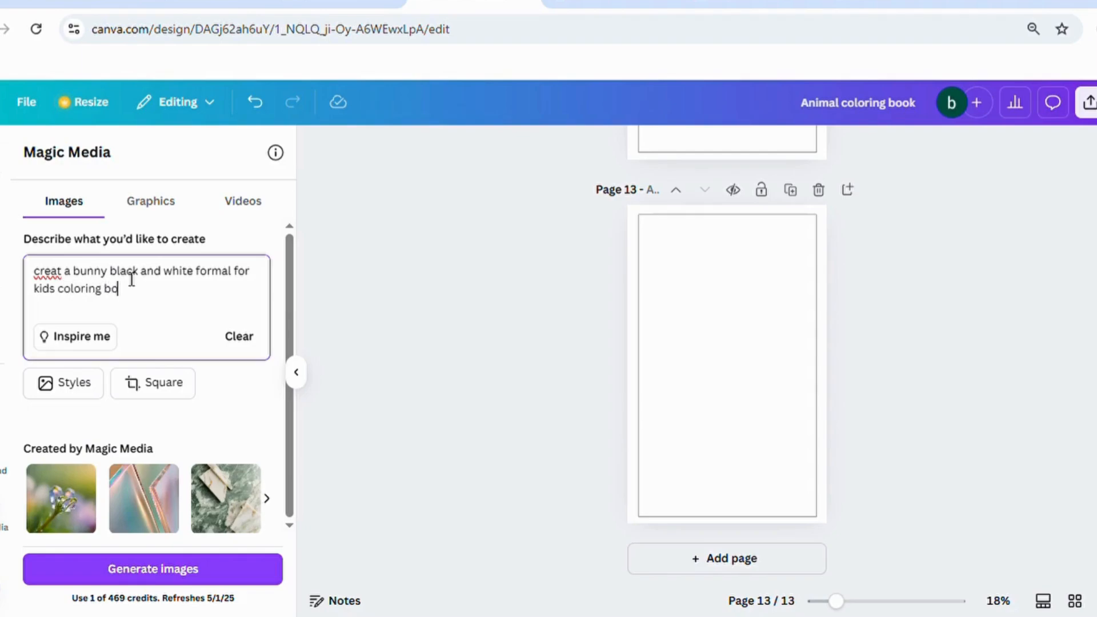
pyautogui.write('ok')
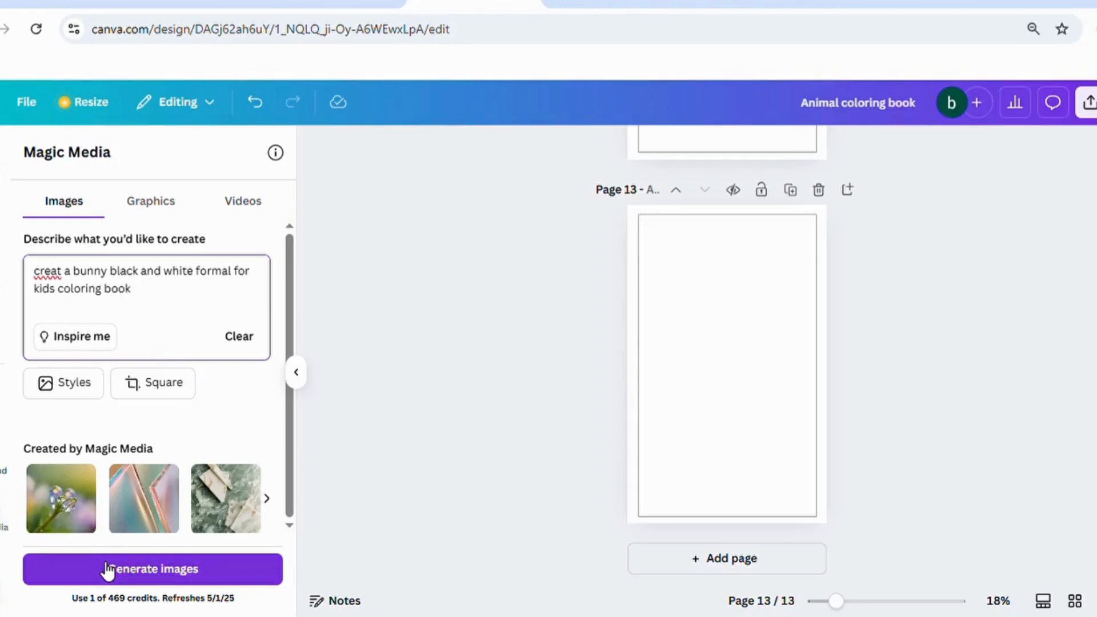
pyautogui.write('s')
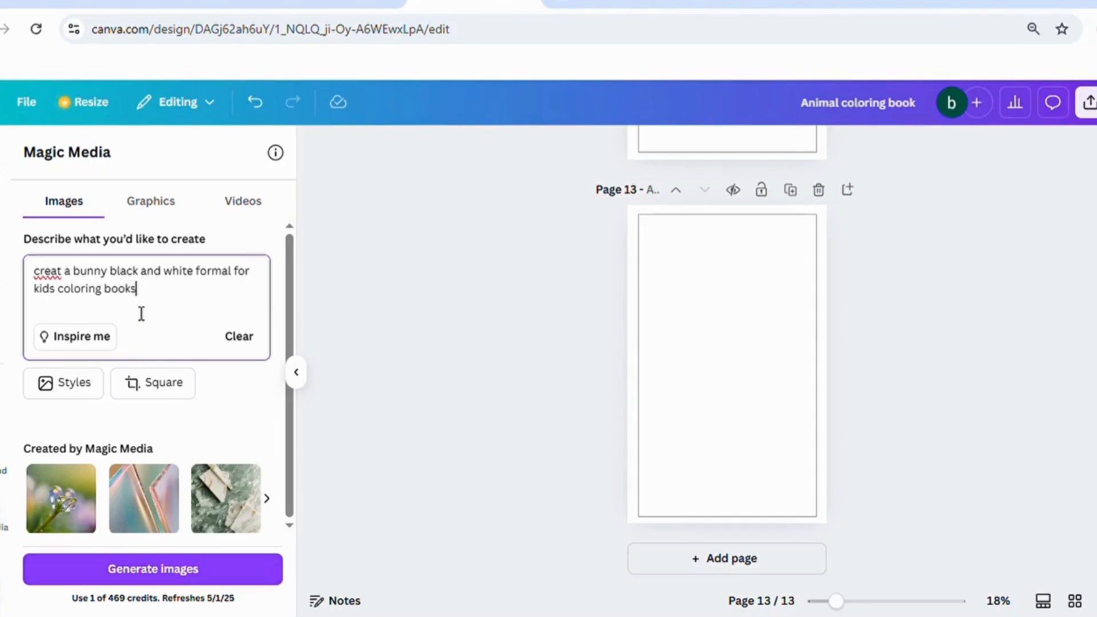
pyautogui.click(118, 572)
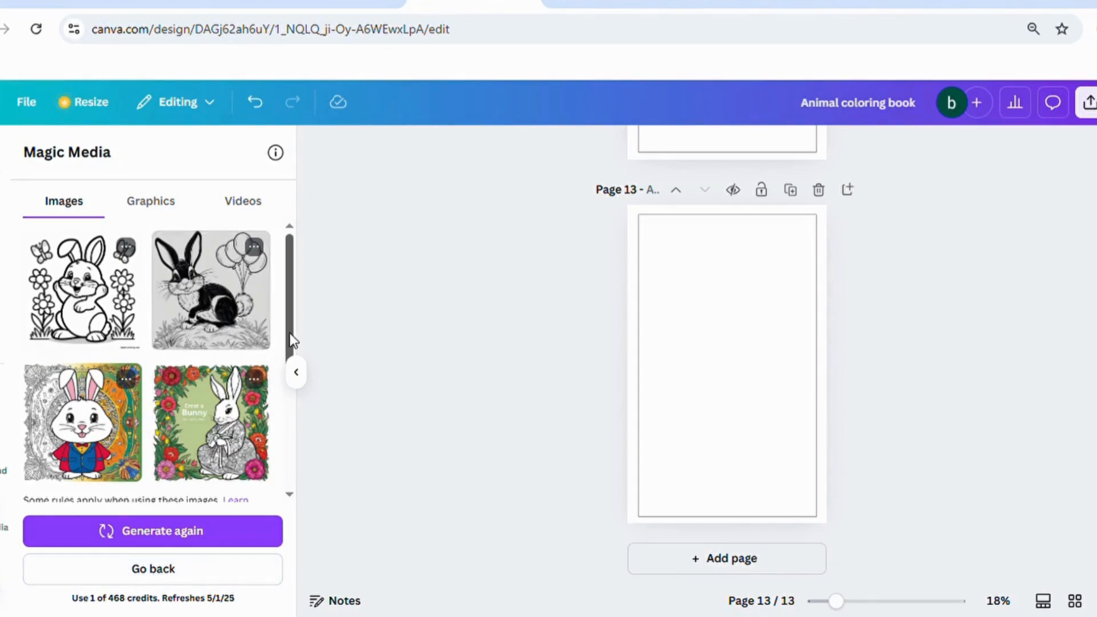
# Look through the generated bunny images and add the grey one with the balloons to page 13
pyautogui.moveTo(290, 336); pyautogui.dragTo(288, 436)
pyautogui.moveTo(280, 336); pyautogui.dragTo(280, 307)
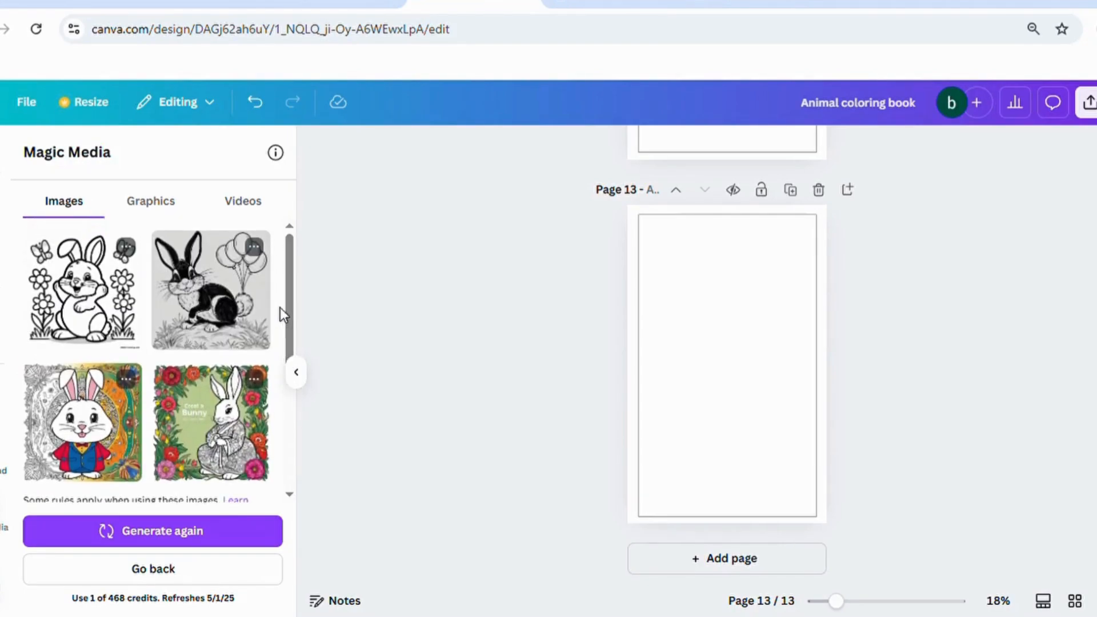
pyautogui.click(190, 287)
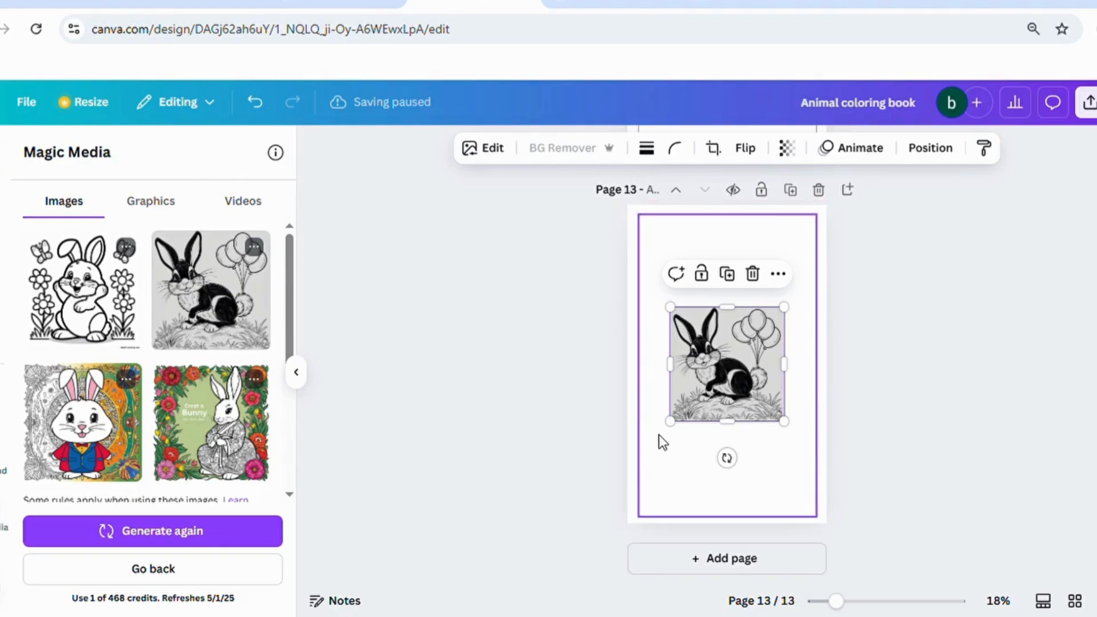
# Enlarge the bunny image on page 13 to span the frame's width and reach its lower edge, leaving a strip free above
pyautogui.moveTo(671, 421); pyautogui.dragTo(638, 453)
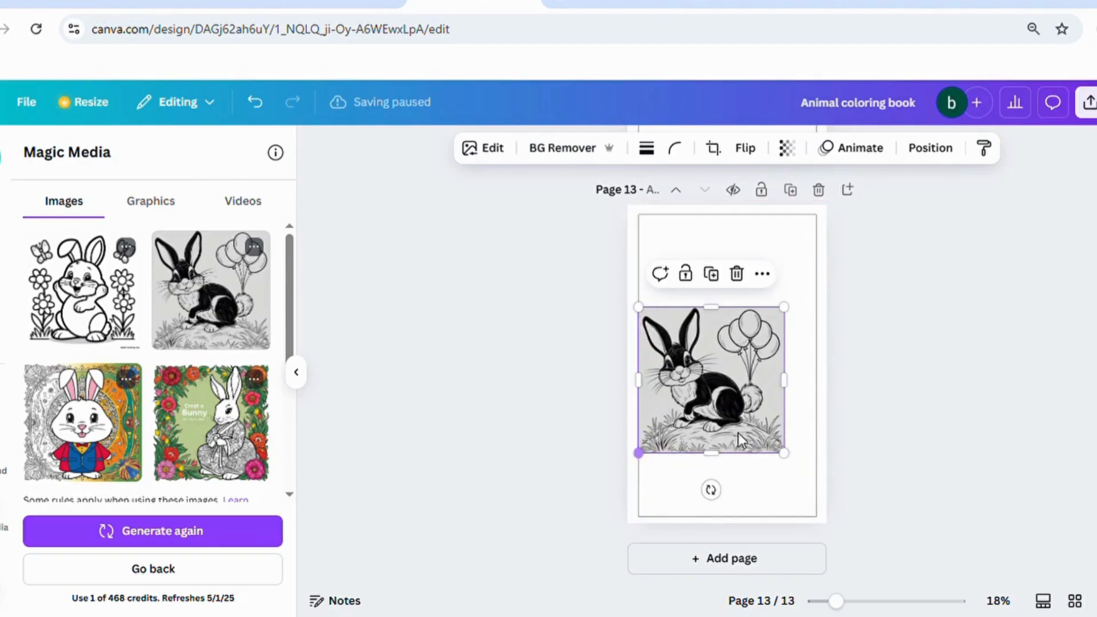
pyautogui.moveTo(784, 453); pyautogui.dragTo(825, 517)
pyautogui.moveTo(735, 501); pyautogui.dragTo(736, 517)
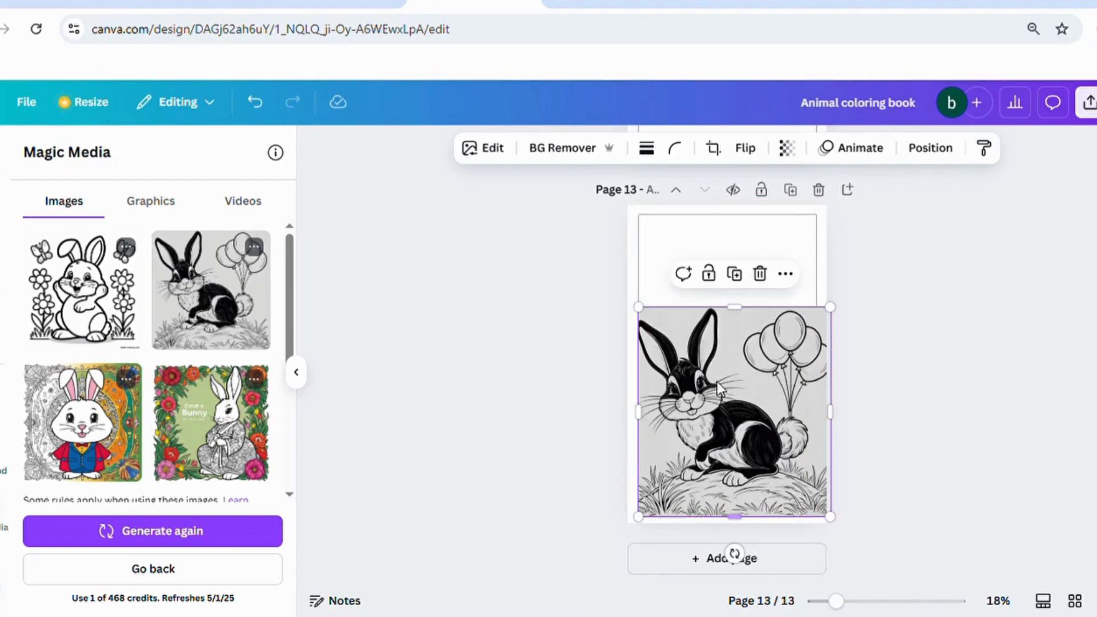
pyautogui.moveTo(738, 308); pyautogui.dragTo(748, 249)
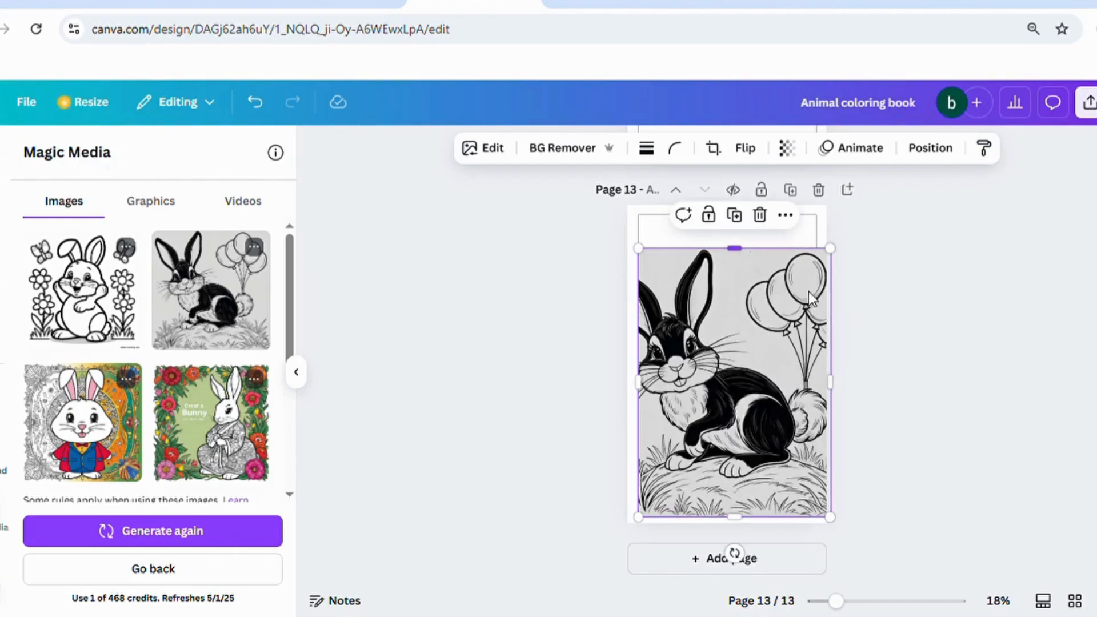
pyautogui.click(886, 349)
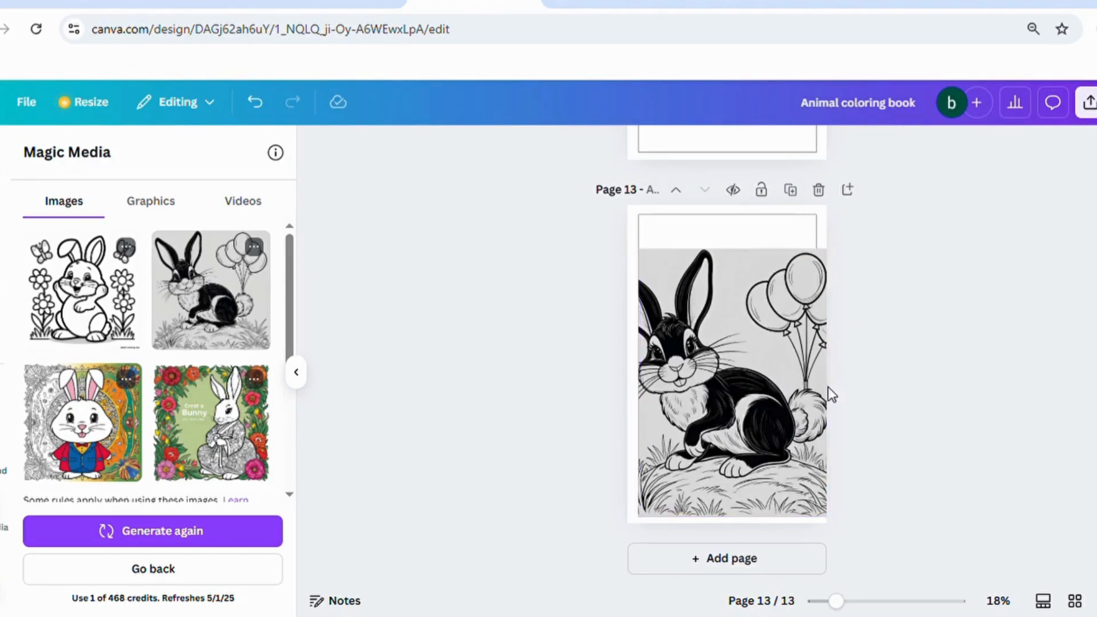
# Crop the bunny image's right side so it ends at the frame's right edge
pyautogui.click(828, 388)
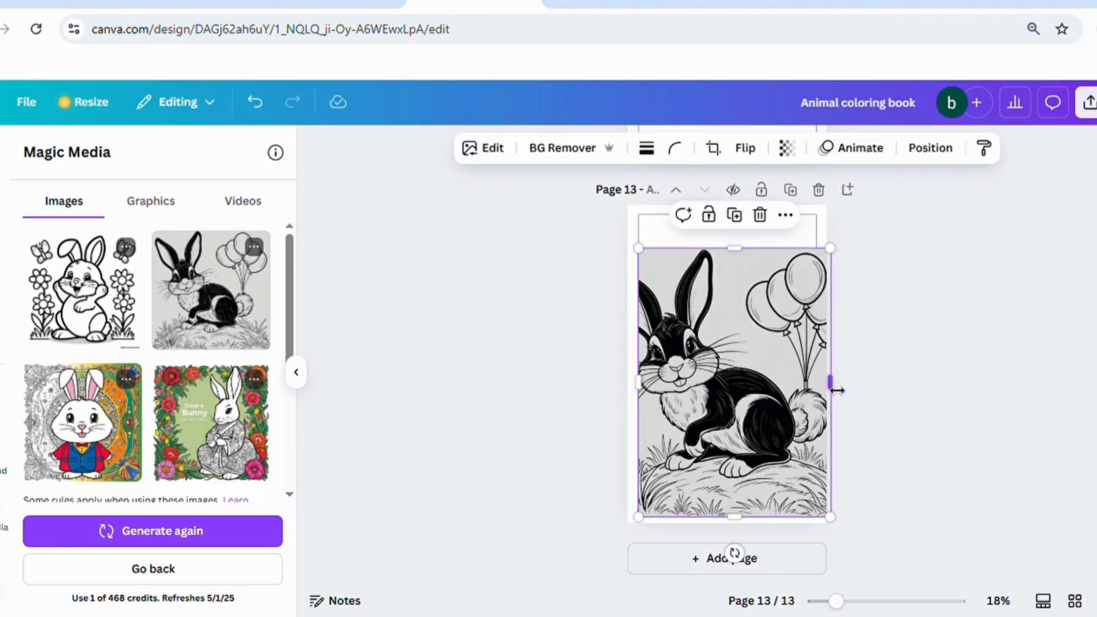
pyautogui.moveTo(837, 391); pyautogui.dragTo(821, 386)
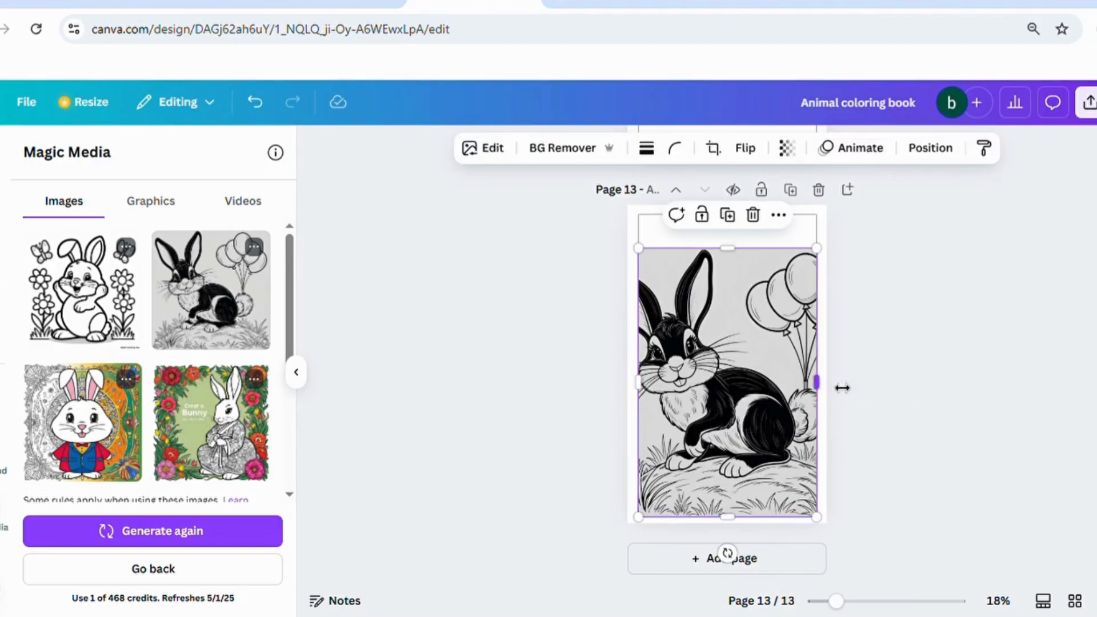
pyautogui.click(919, 372)
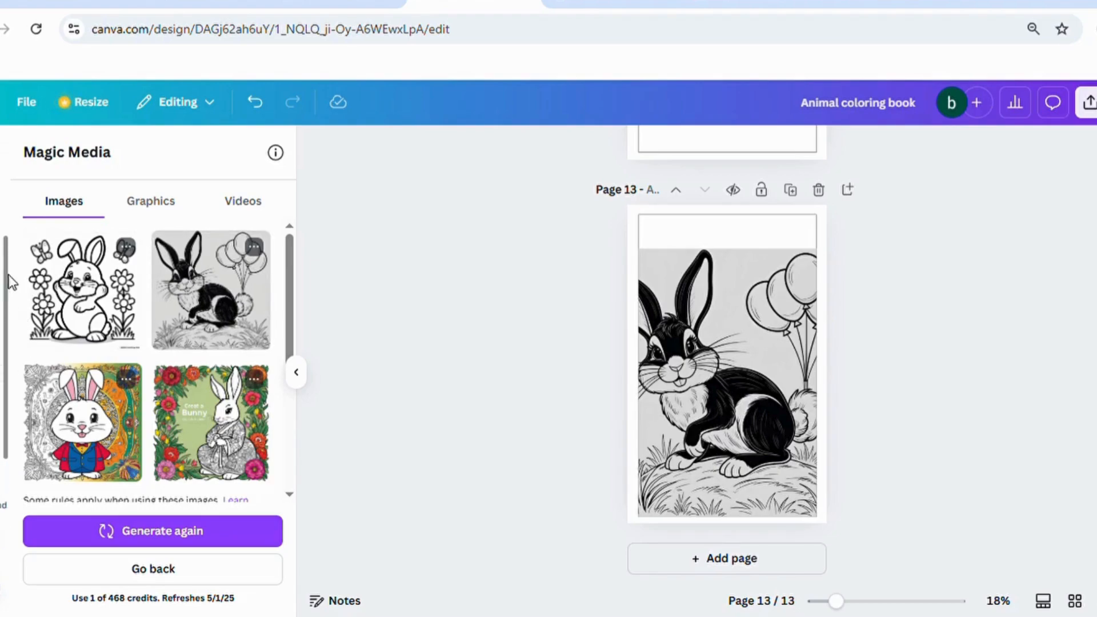
# Add a heading to page 13 and replace its text with "BUNNY"
pyautogui.click(2, 183)
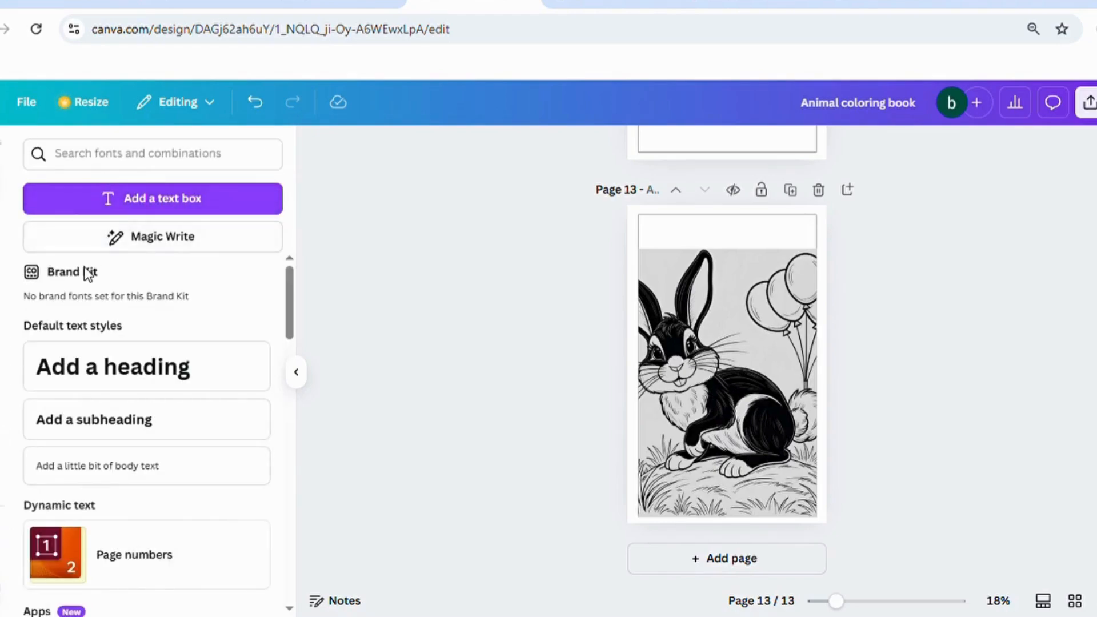
pyautogui.click(88, 382)
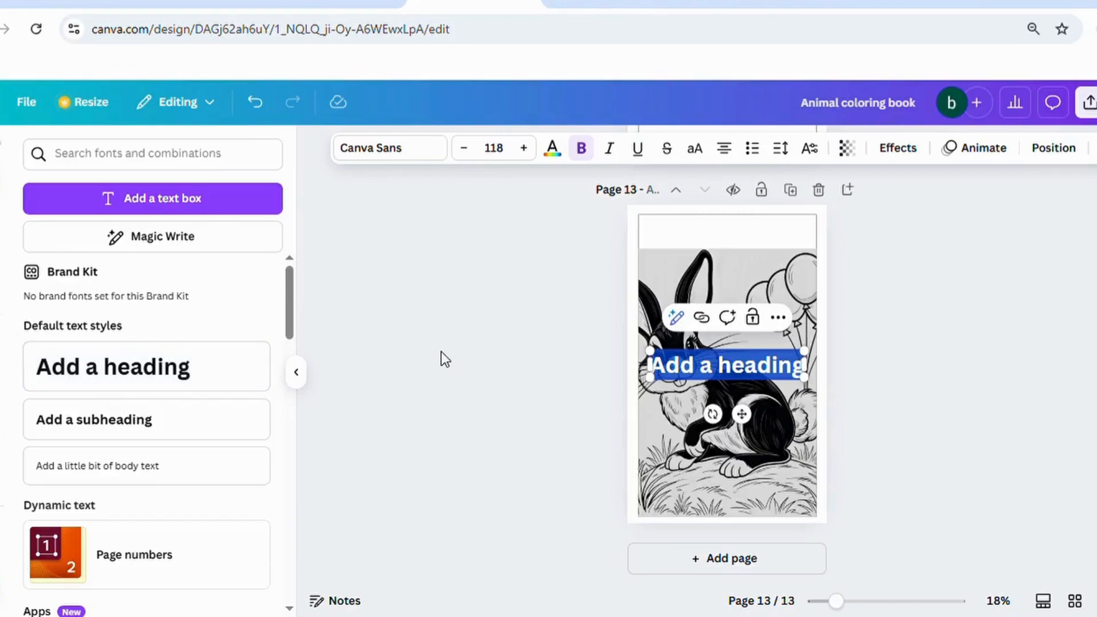
pyautogui.click(804, 378)
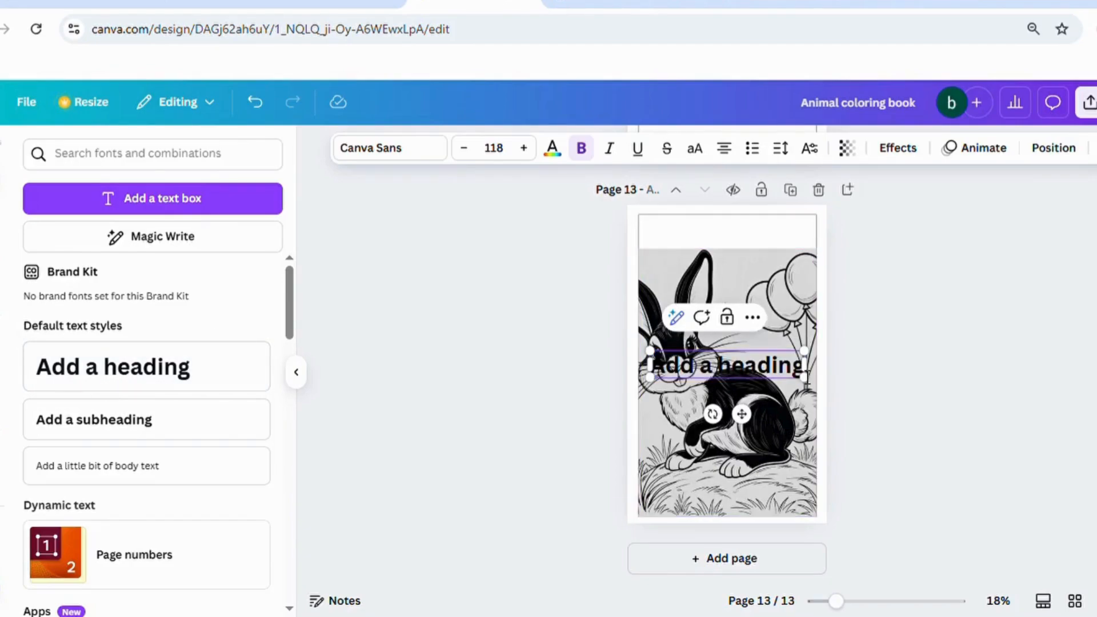
pyautogui.press('BackSpace')
pyautogui.press('BackSpace')
pyautogui.press('BackSpace')
pyautogui.press('BackSpace')
pyautogui.press('BackSpace')
pyautogui.press('BackSpace')
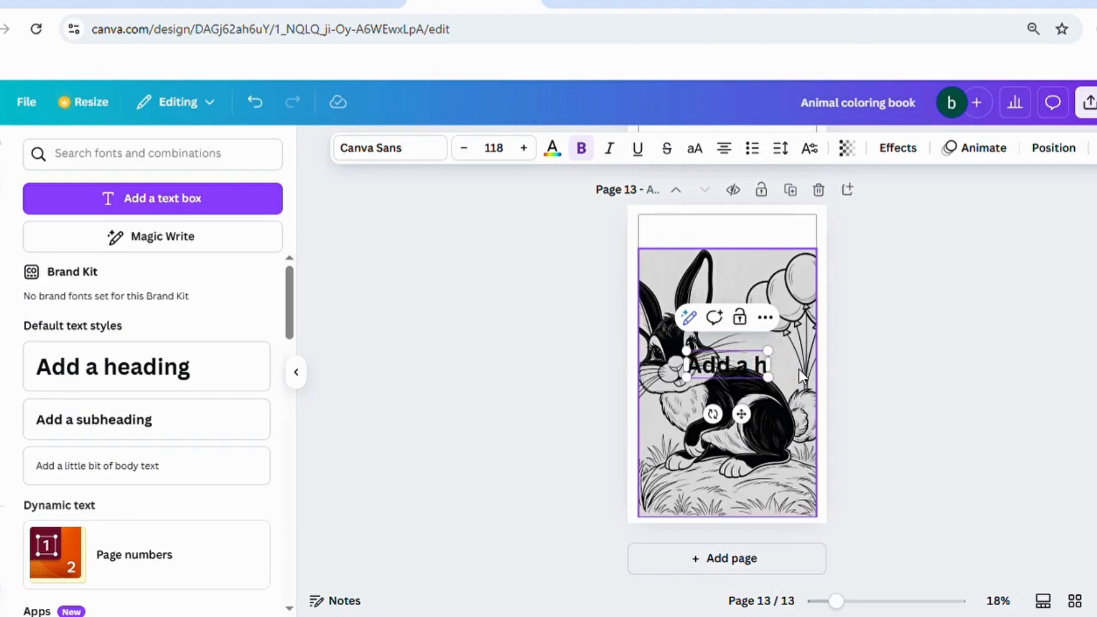
pyautogui.press('BackSpace')
pyautogui.press('BackSpace')
pyautogui.press('BackSpace')
pyautogui.press('BackSpace')
pyautogui.press('BackSpace')
pyautogui.press('BackSpace')
pyautogui.press('BackSpace')
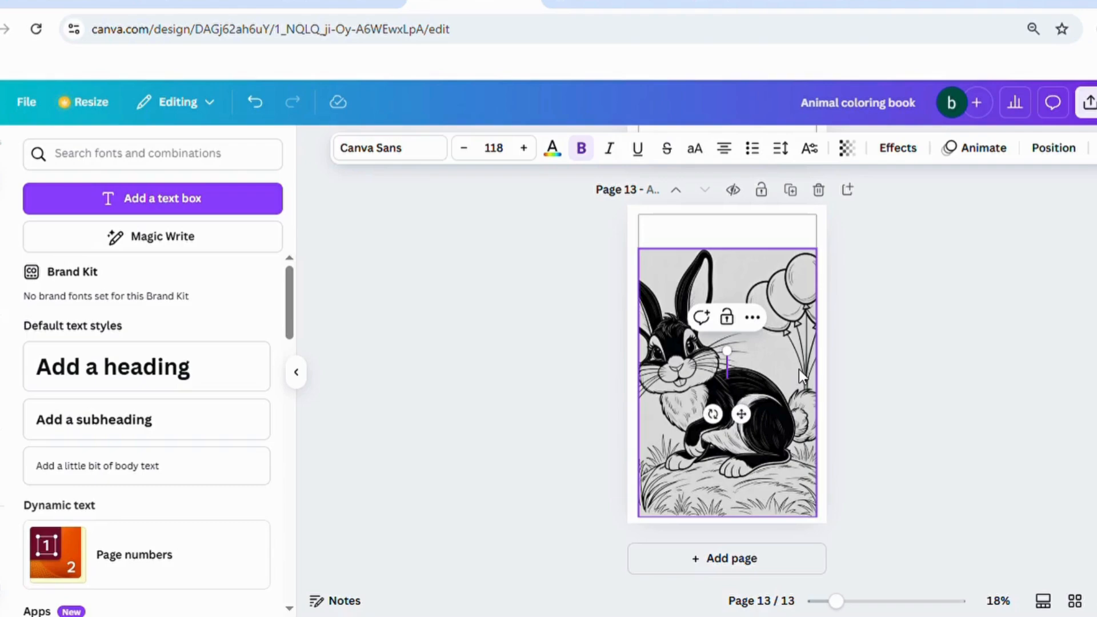
pyautogui.write('BU')
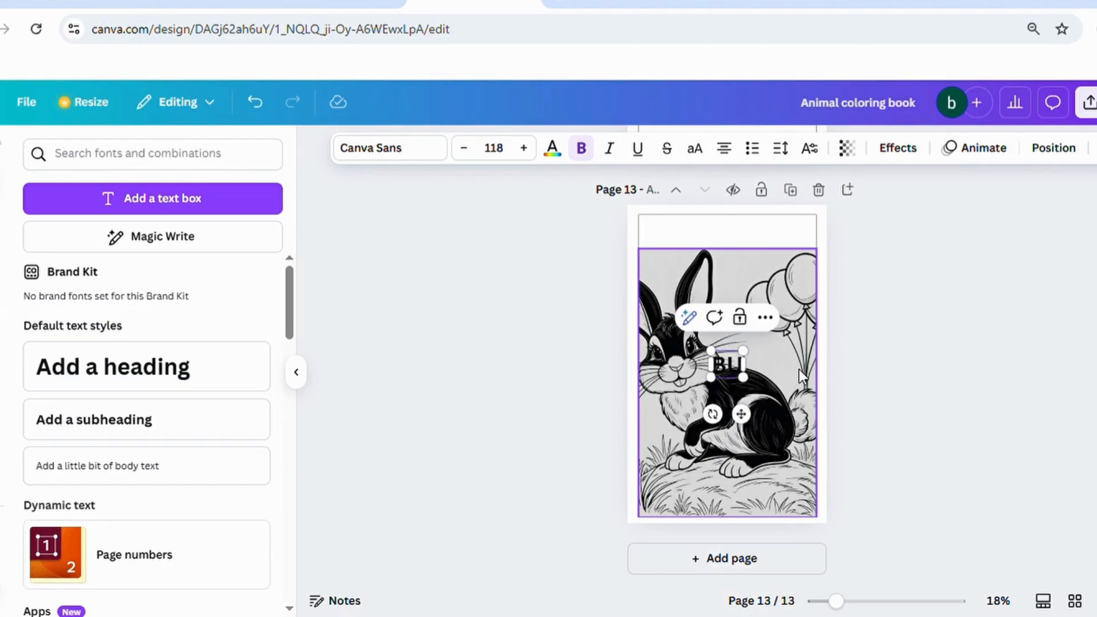
pyautogui.write('NNY')
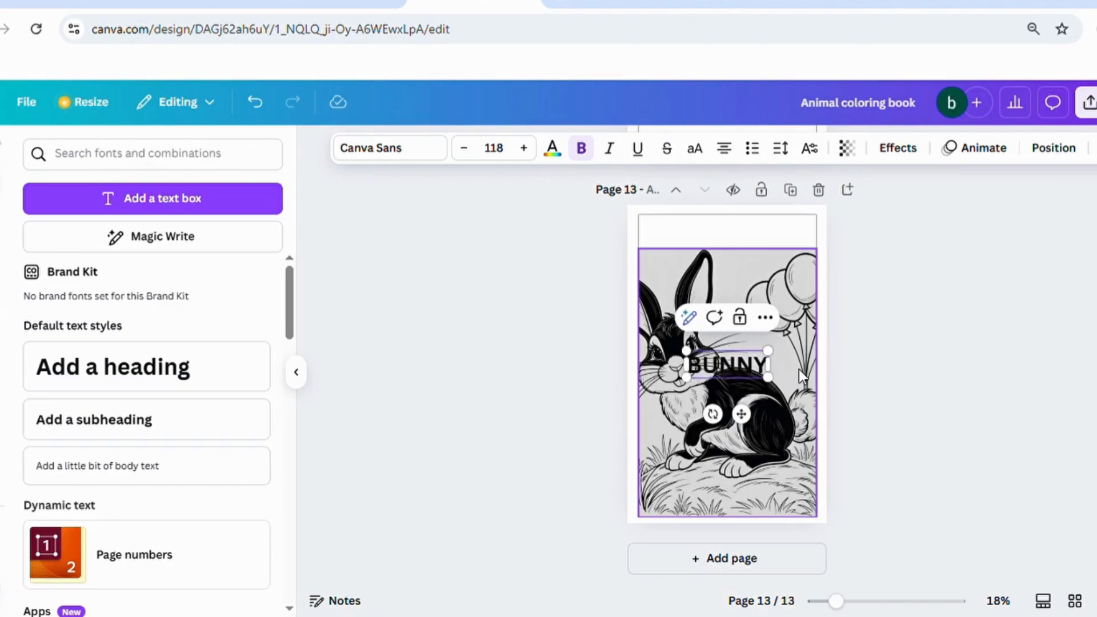
# Move the "BUNNY" heading into the white strip above the bunny image
pyautogui.click(989, 368)
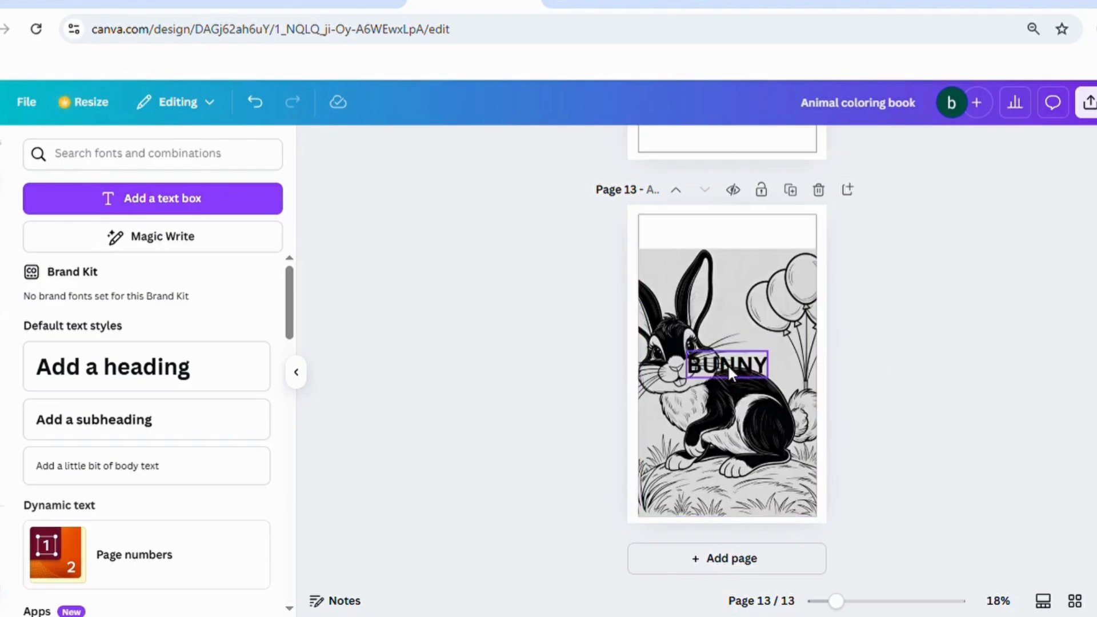
pyautogui.moveTo(734, 370); pyautogui.dragTo(726, 239)
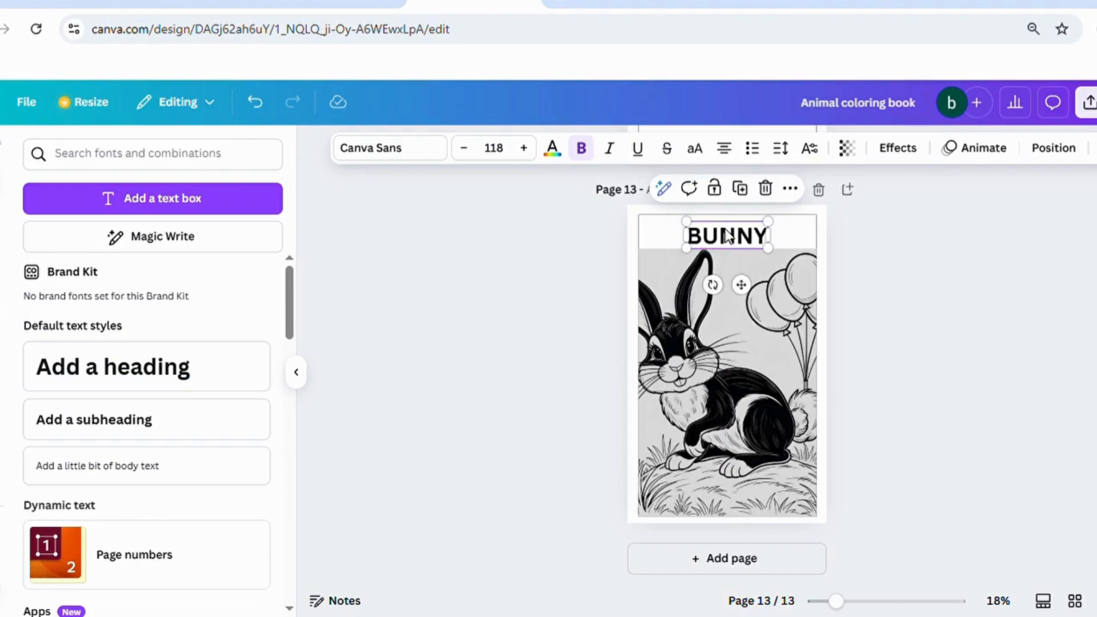
pyautogui.click(728, 236)
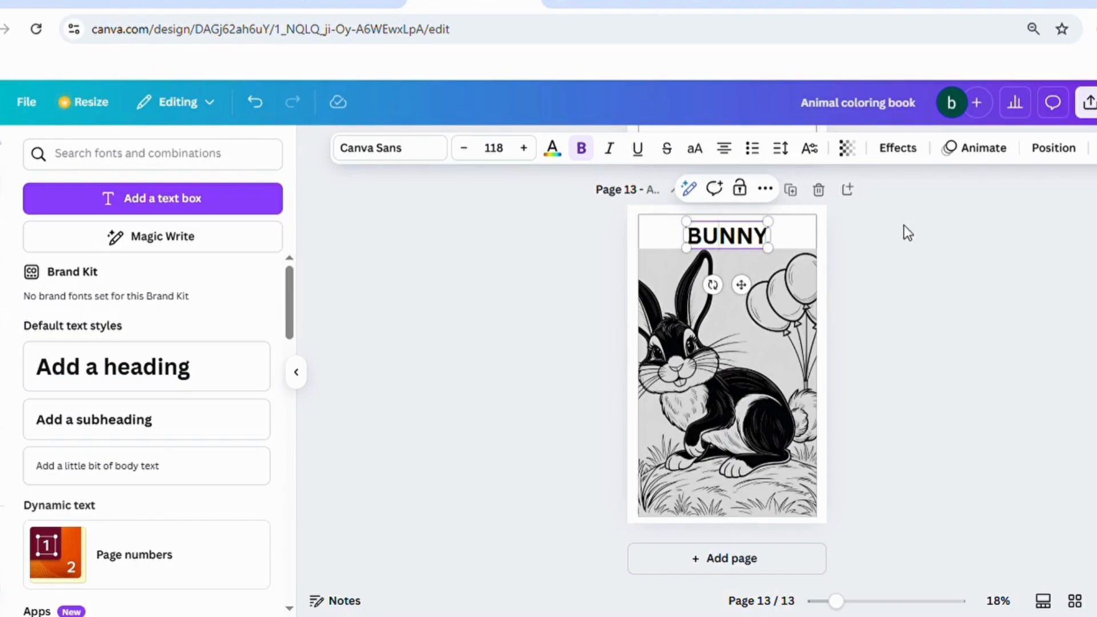
# Move the "BUNNY" heading slightly higher in the white strip above the bunny image on page 13
pyautogui.click(930, 237)
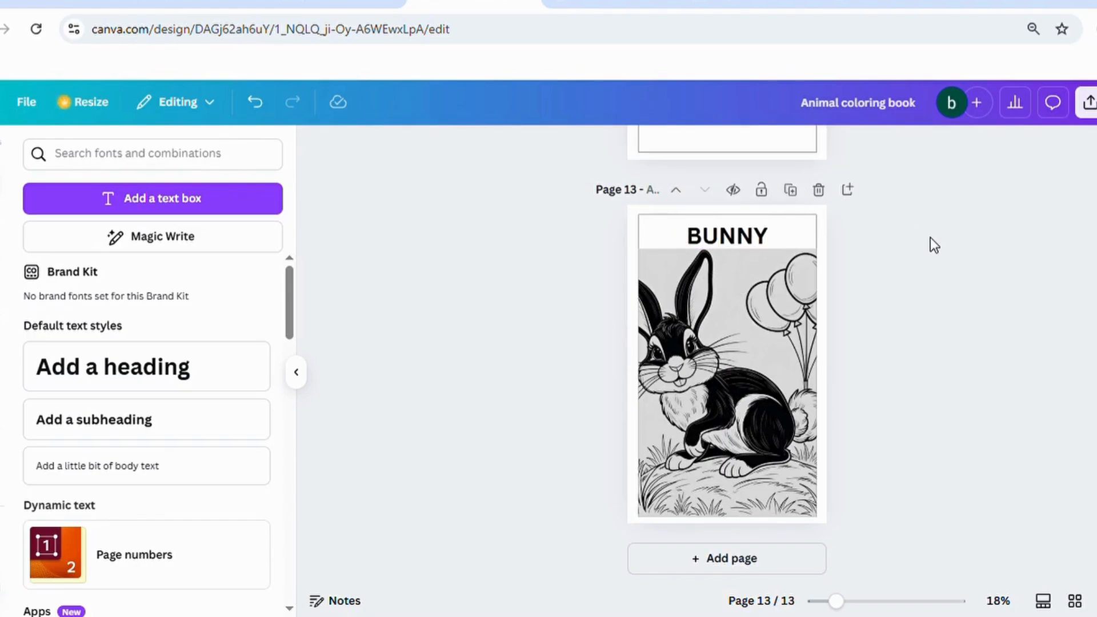
pyautogui.click(711, 235)
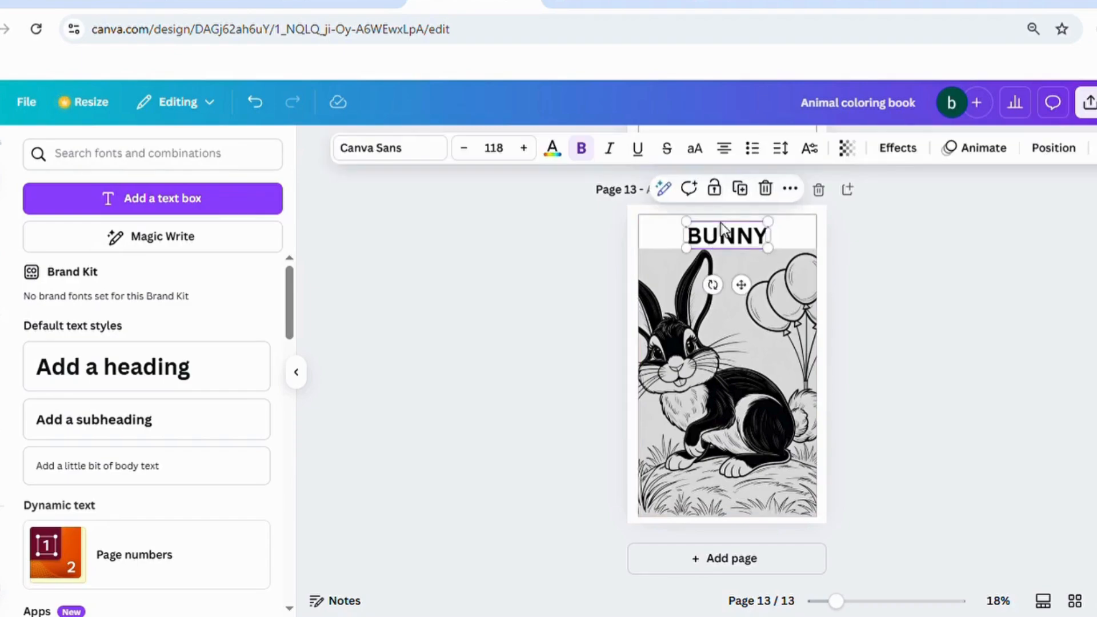
pyautogui.moveTo(711, 234); pyautogui.dragTo(725, 229)
pyautogui.click(921, 252)
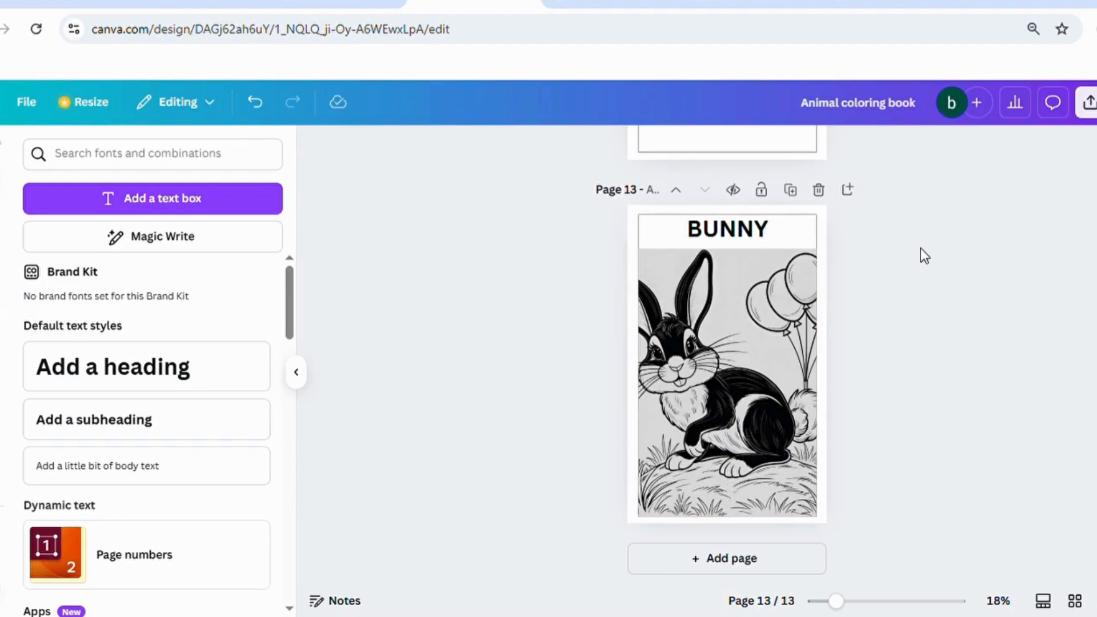
# Try the Outline and Splice text effects on the "BUNNY" heading and settle on Hollow
pyautogui.click(717, 228)
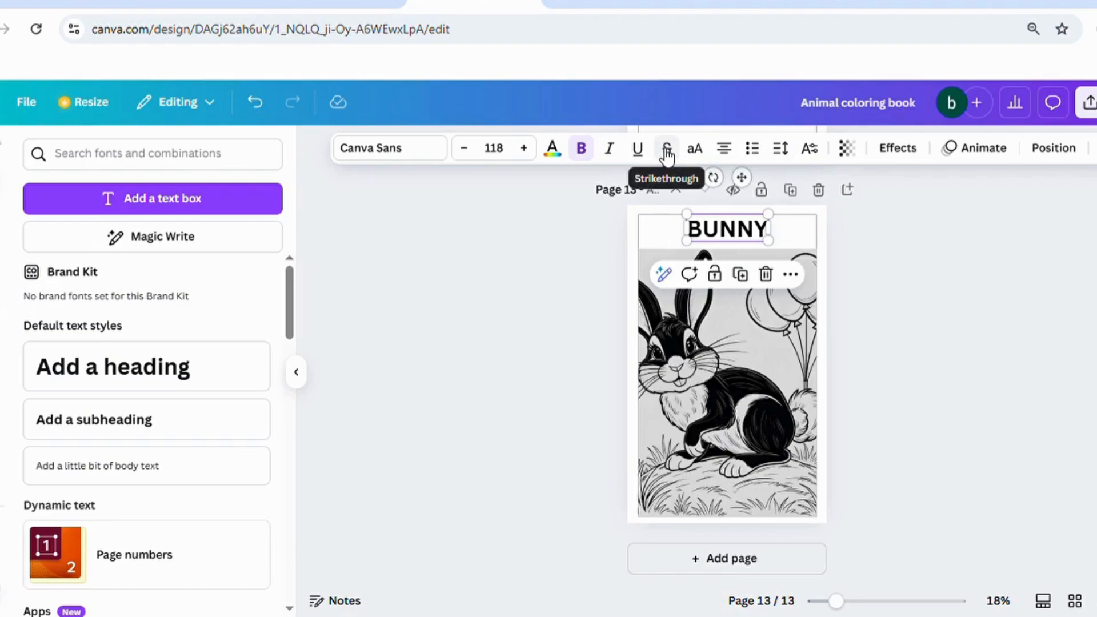
pyautogui.click(899, 157)
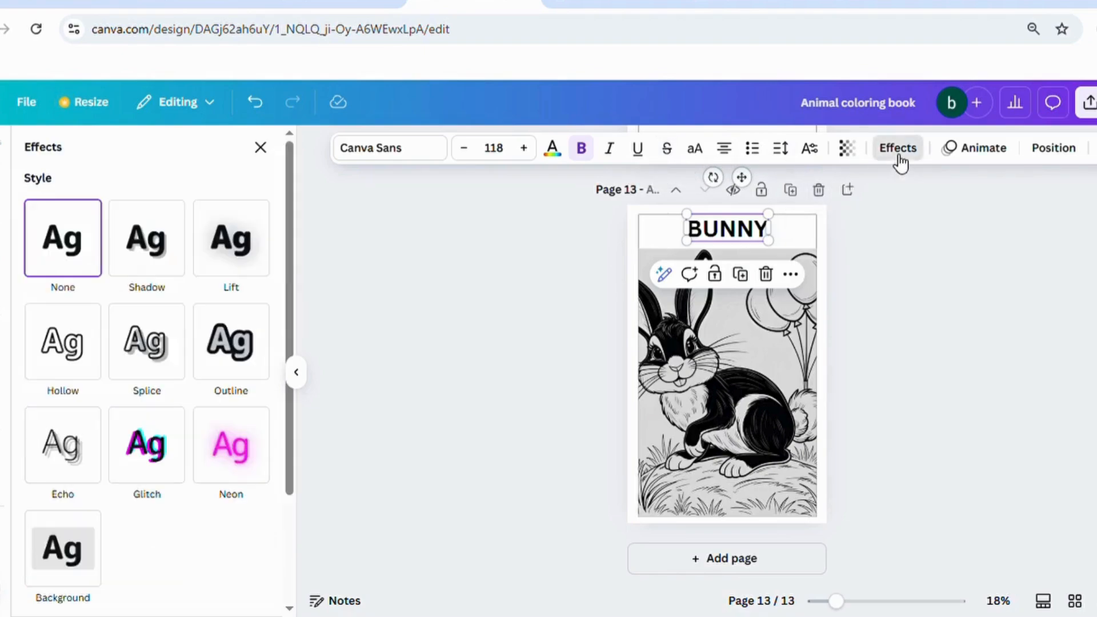
pyautogui.click(231, 349)
pyautogui.click(147, 343)
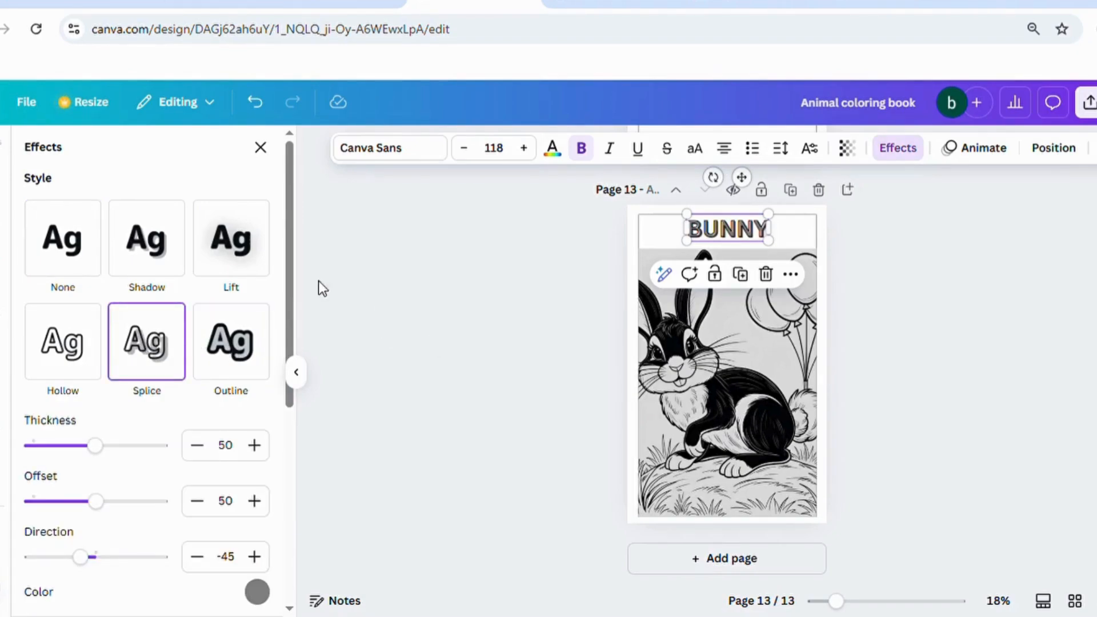
pyautogui.click(83, 336)
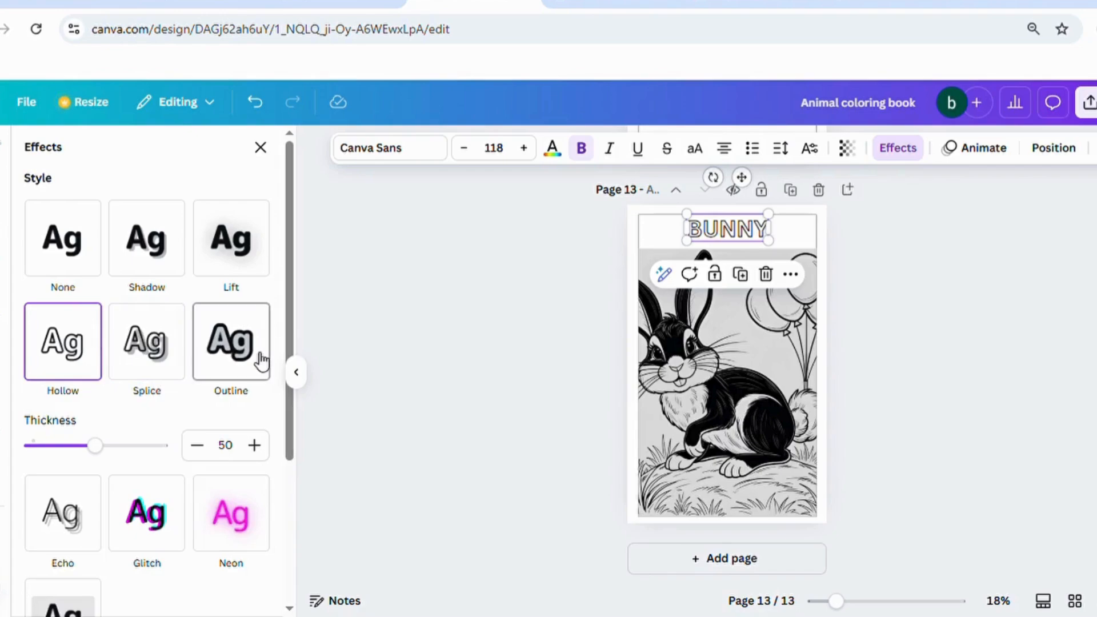
pyautogui.click(261, 360)
pyautogui.click(91, 352)
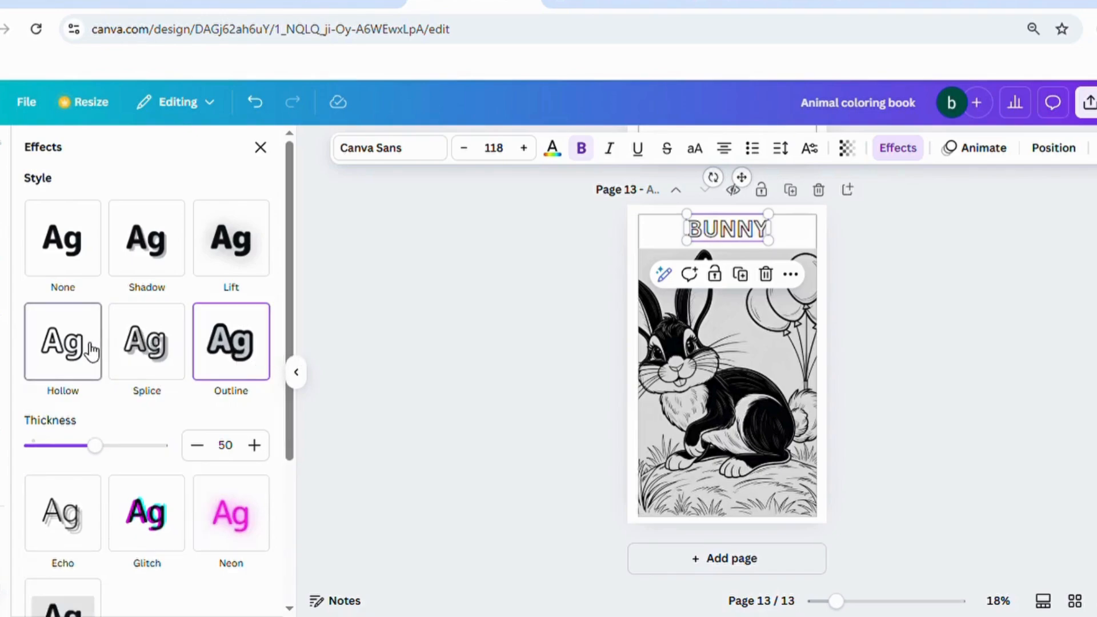
pyautogui.click(348, 354)
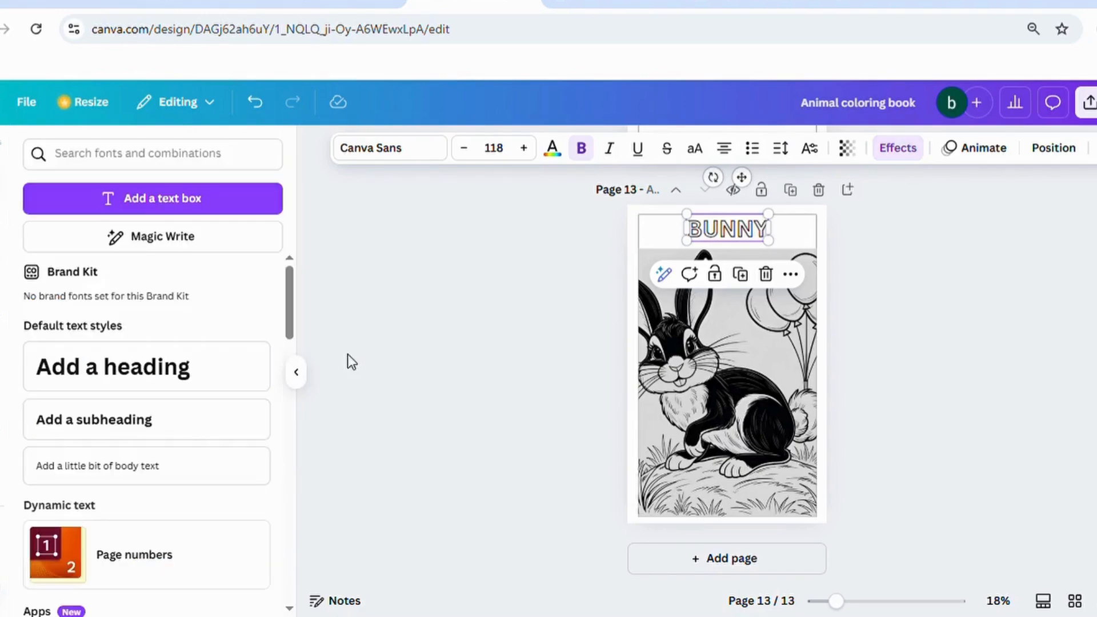
pyautogui.click(1037, 372)
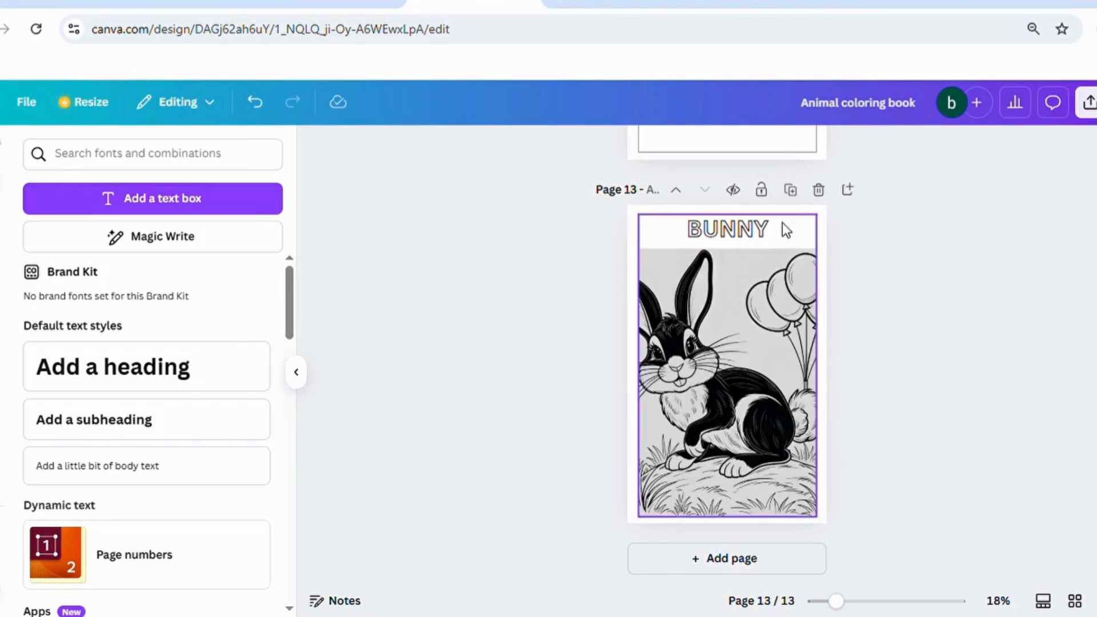
# Duplicate page 13 and remove the bunny image and "BUNNY" heading from the copy, leaving only the empty frame
pyautogui.click(793, 192)
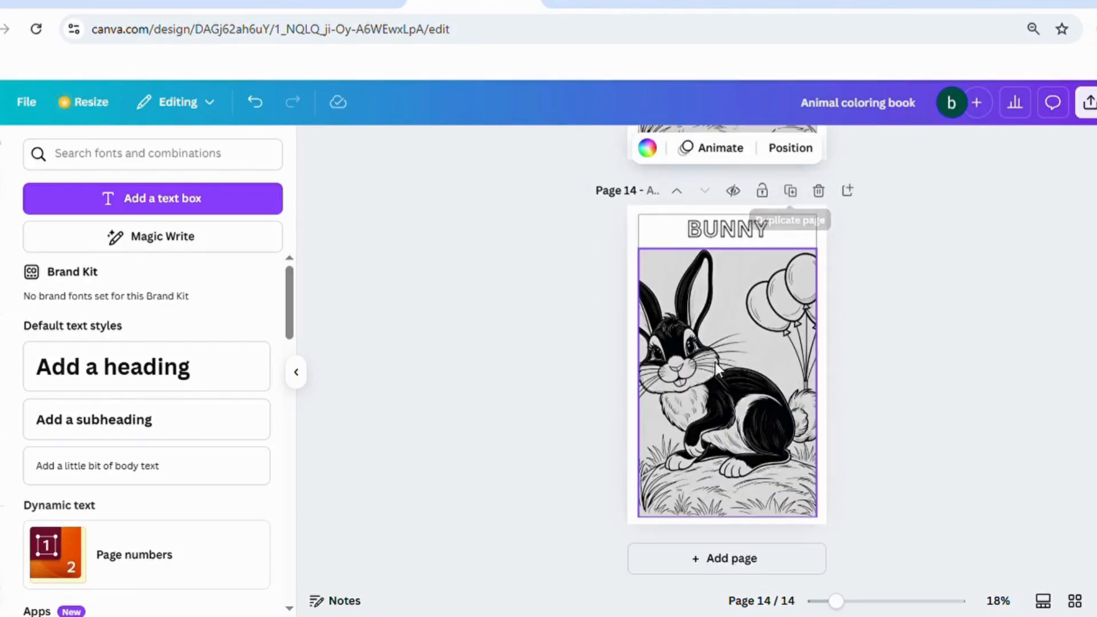
pyautogui.moveTo(715, 368); pyautogui.dragTo(972, 387)
pyautogui.moveTo(727, 228); pyautogui.dragTo(981, 337)
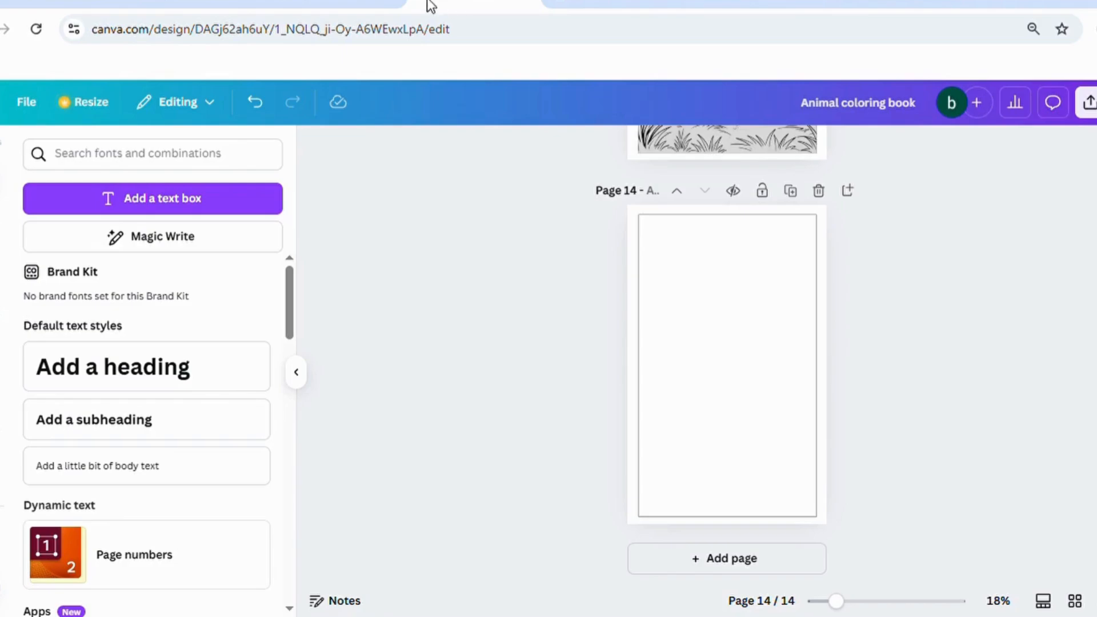
# Switch to raket.ph and start a new product from scratch with the type Digital Downloads
pyautogui.click(336, 4)
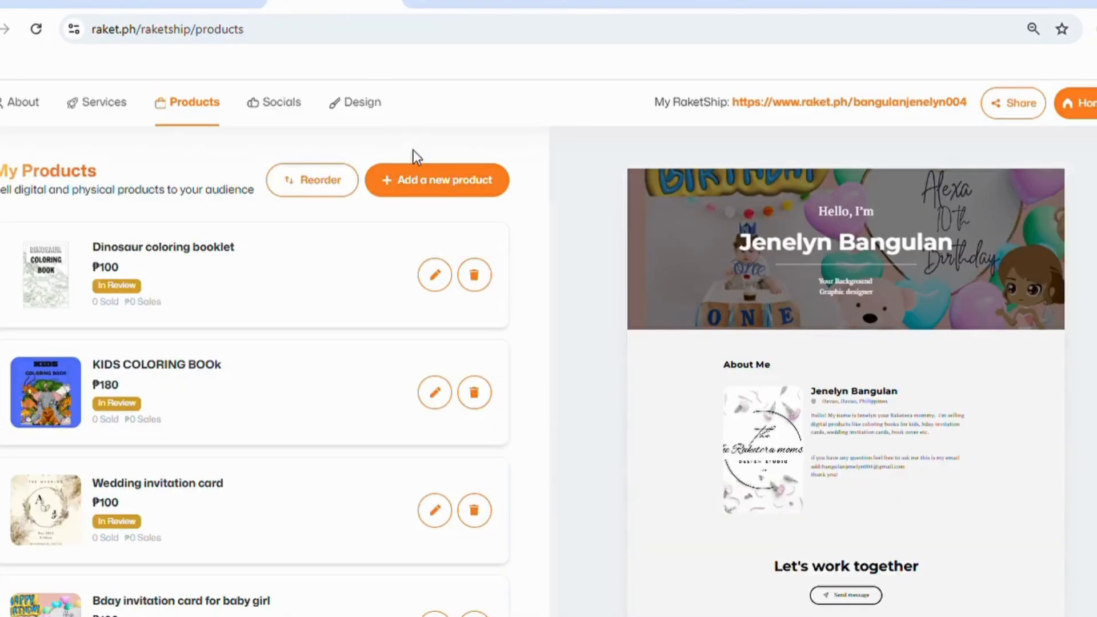
pyautogui.click(421, 179)
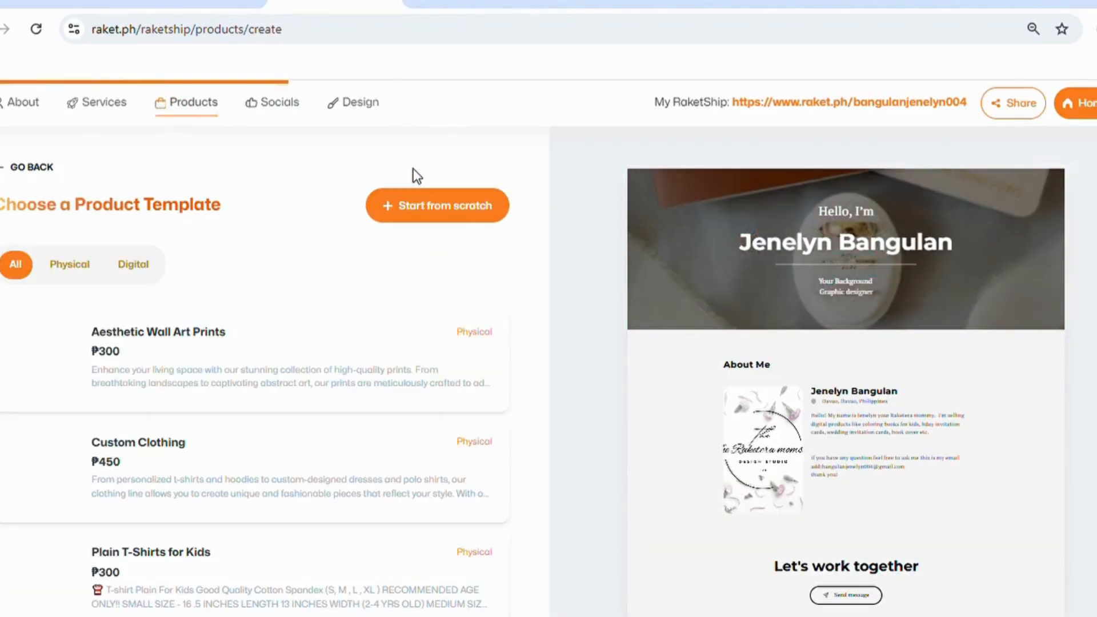
pyautogui.click(422, 206)
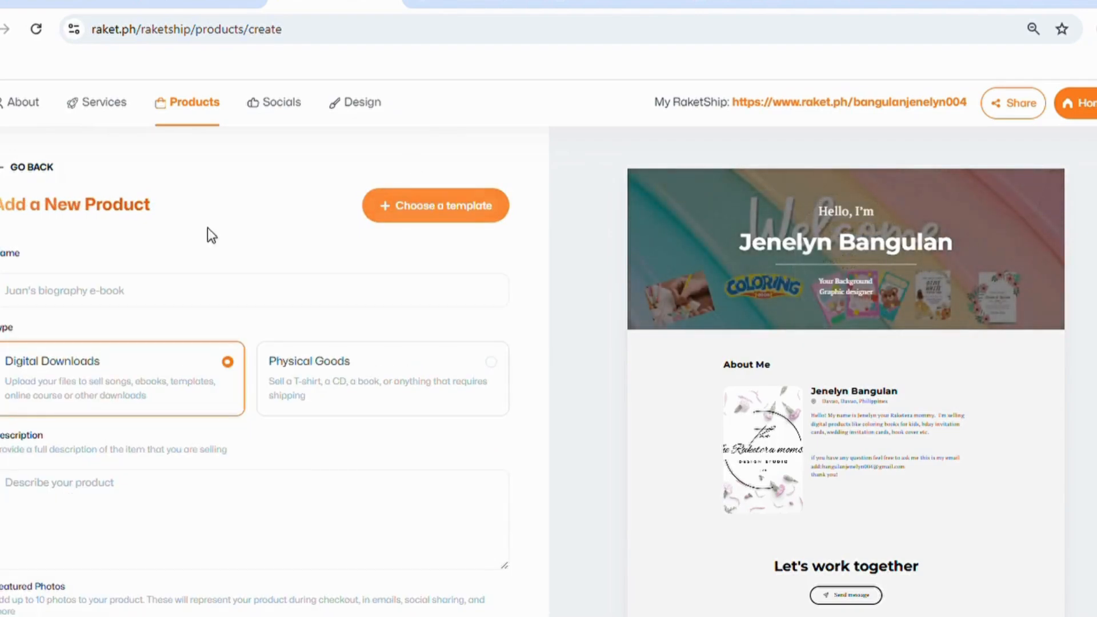
pyautogui.click(68, 290)
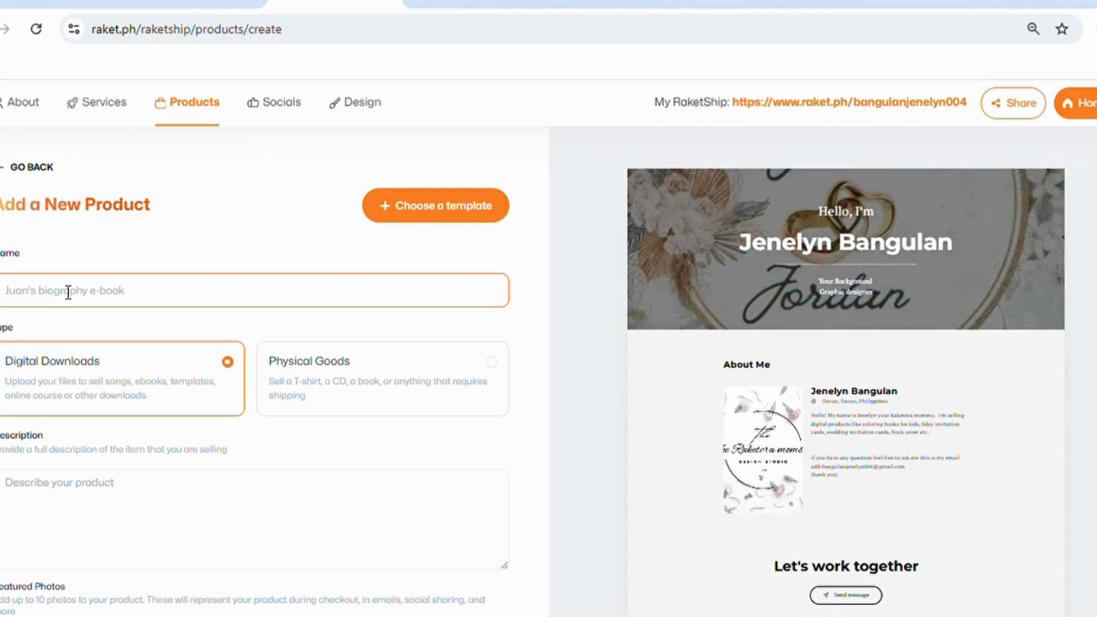
pyautogui.click(204, 381)
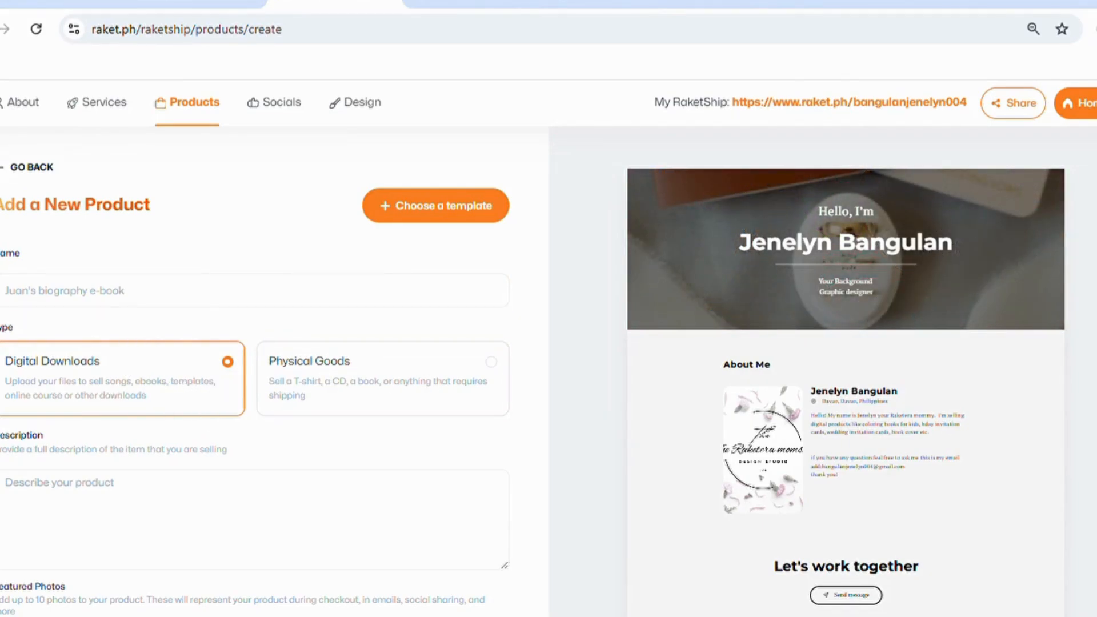
# Look through the new product form's description, featured photos, assets and price sections, ending at the buyer redirect URL
pyautogui.scroll(-4, 549, 343)
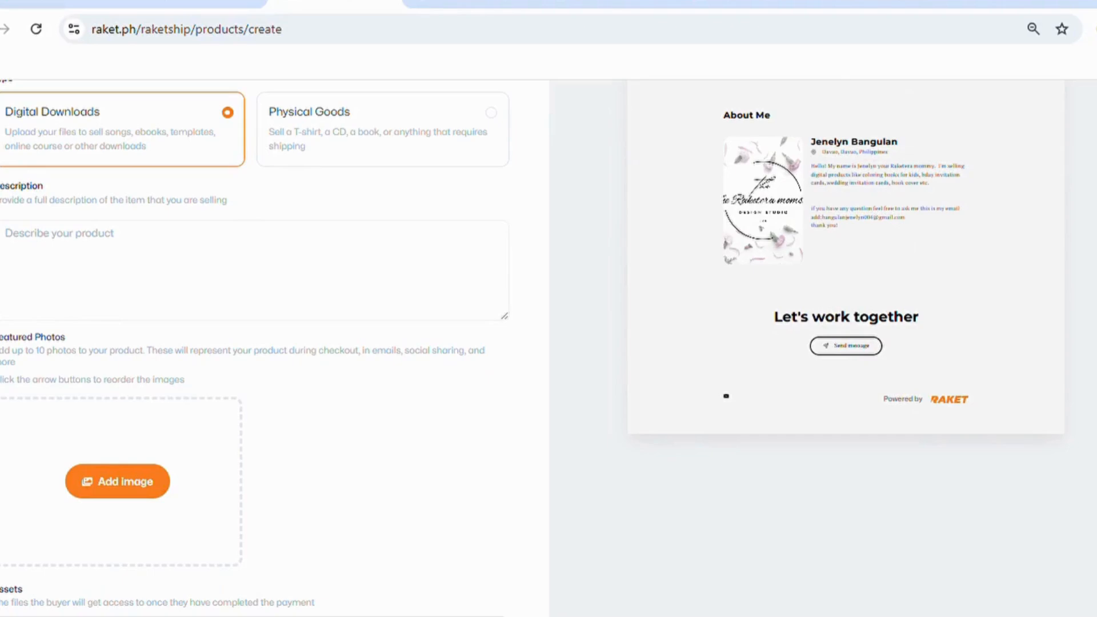
pyautogui.click(221, 271)
pyautogui.scroll(-3, 1092, 403)
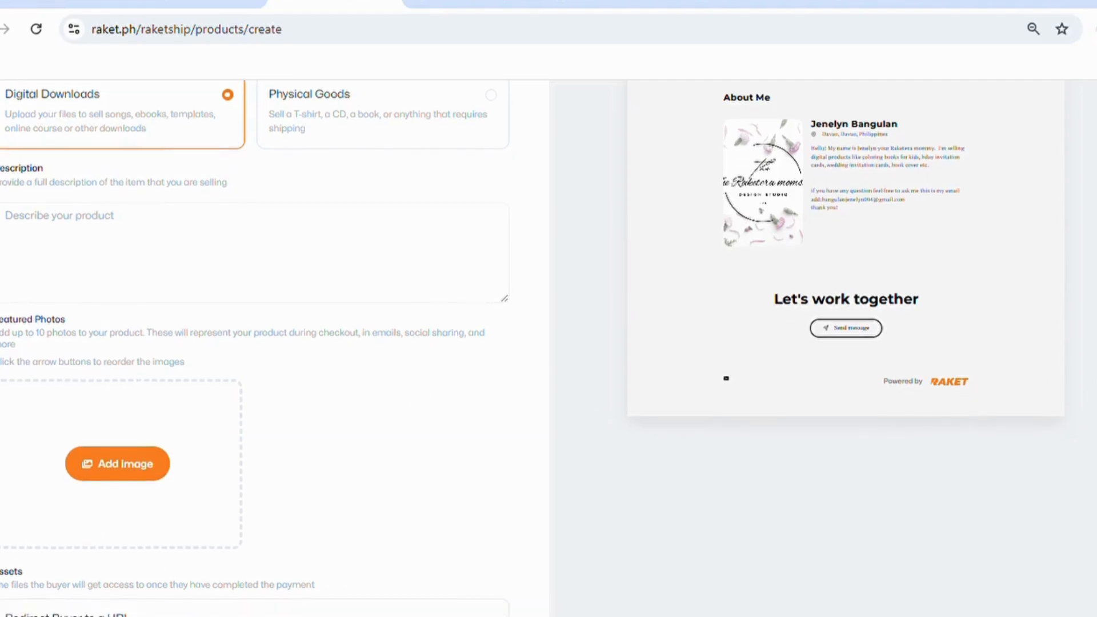
pyautogui.scroll(-3, 548, 349)
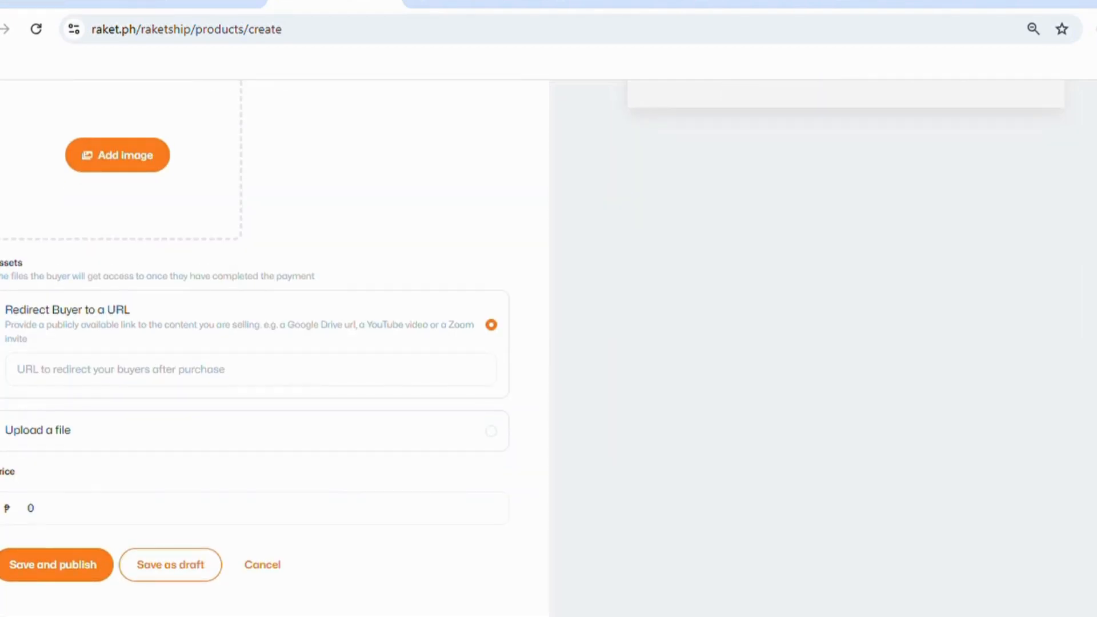
pyautogui.click(320, 368)
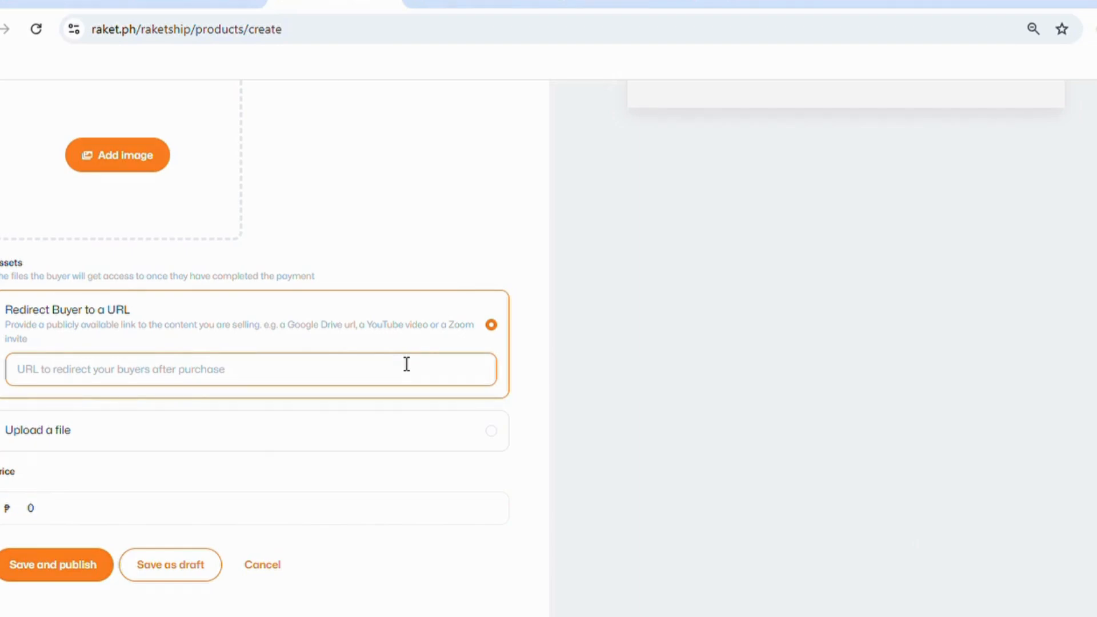
# Switch to the birthday invitation design in Canva and copy its share link without changing the access level
pyautogui.click(463, 4)
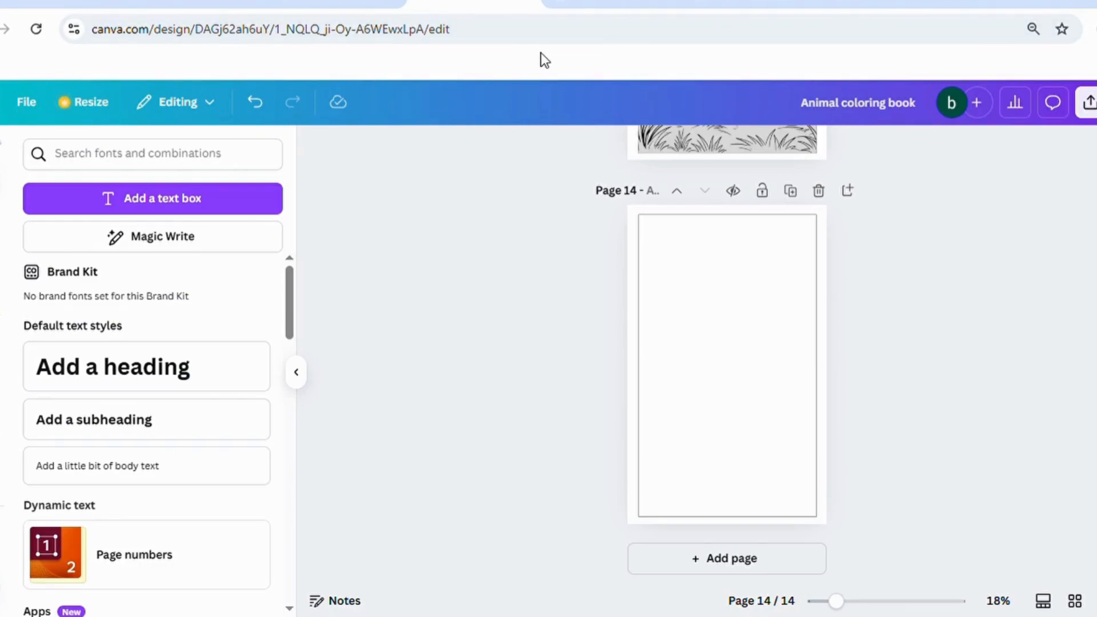
pyautogui.click(612, 2)
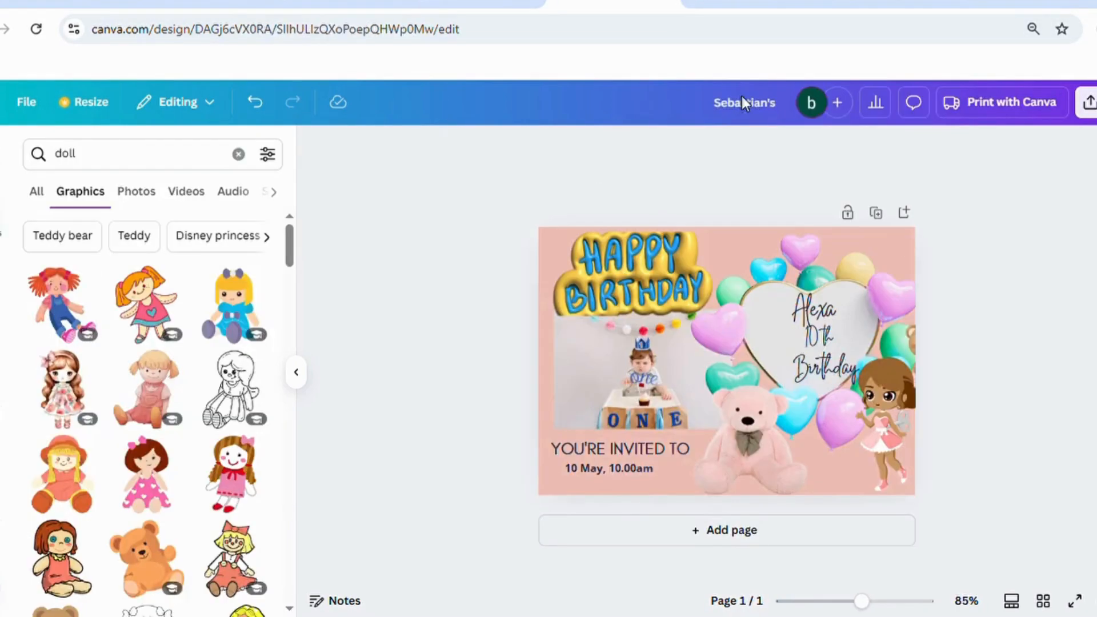
pyautogui.click(1088, 102)
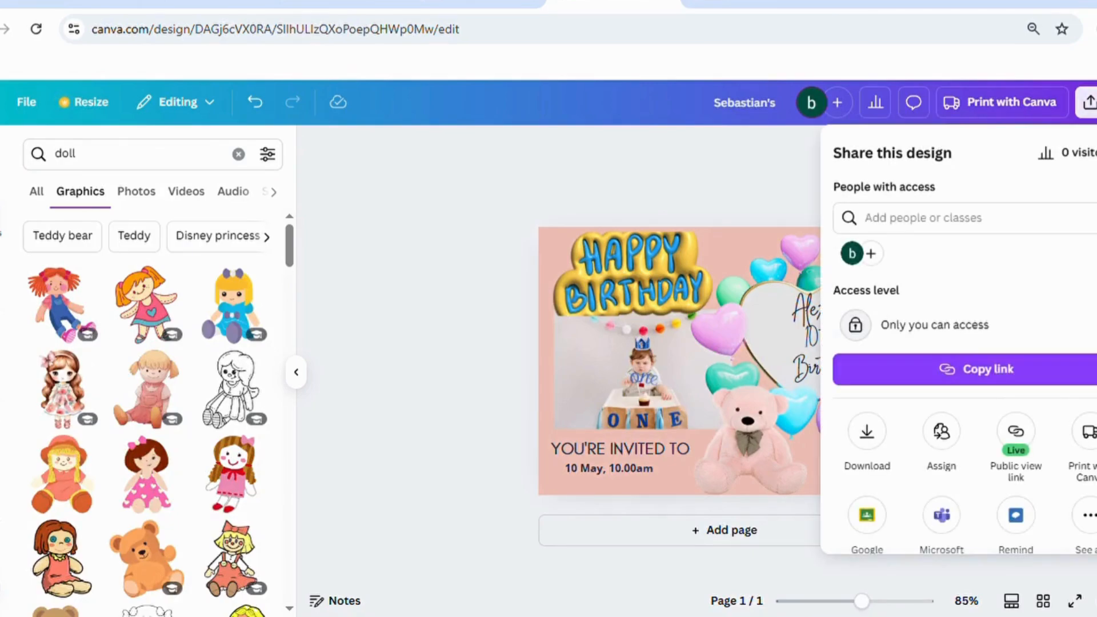
pyautogui.click(980, 375)
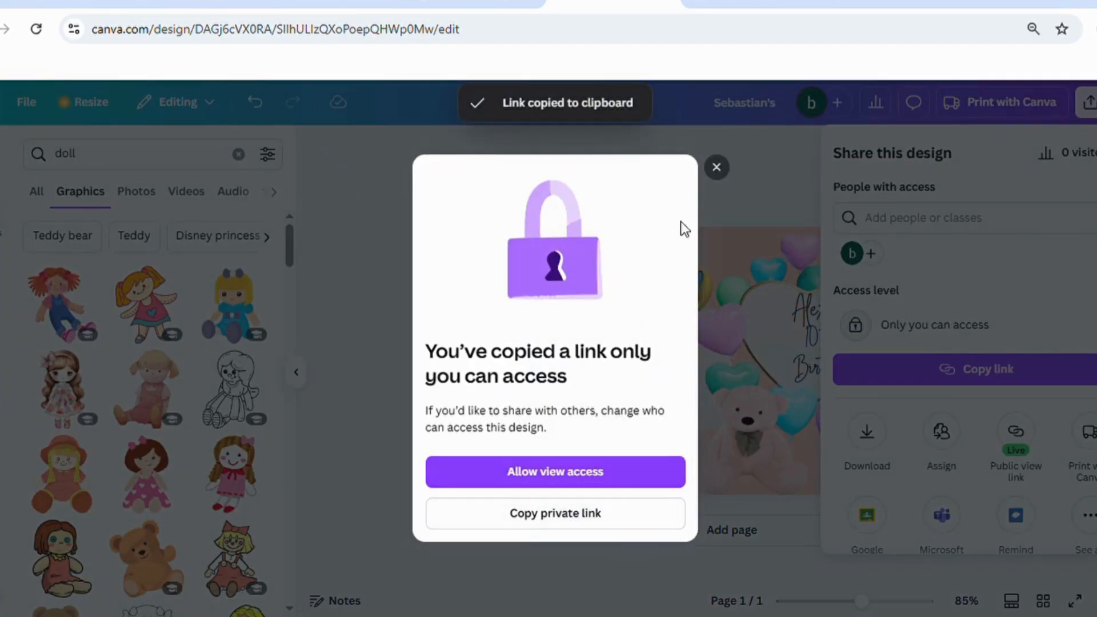
pyautogui.click(723, 172)
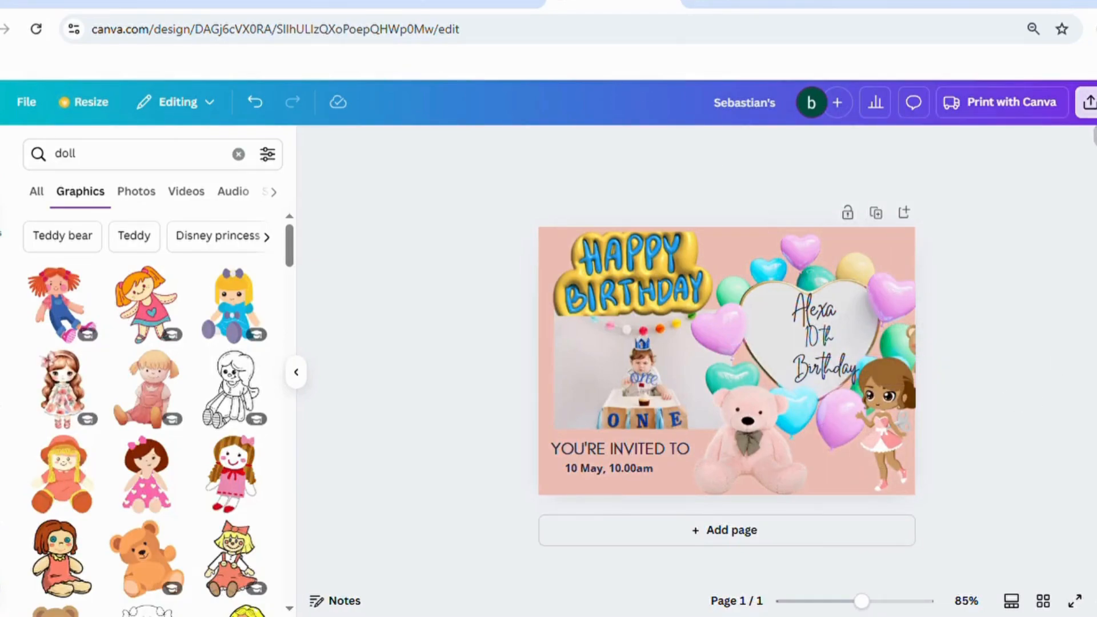
# Download the birthday invitation design as a PNG
pyautogui.click(1088, 102)
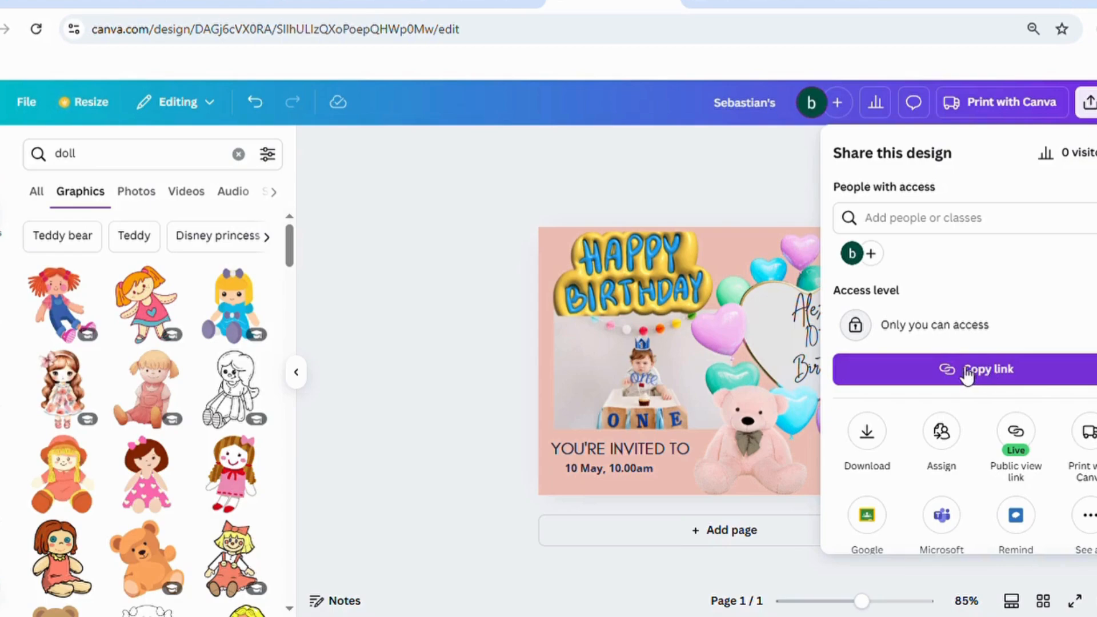
pyautogui.click(864, 448)
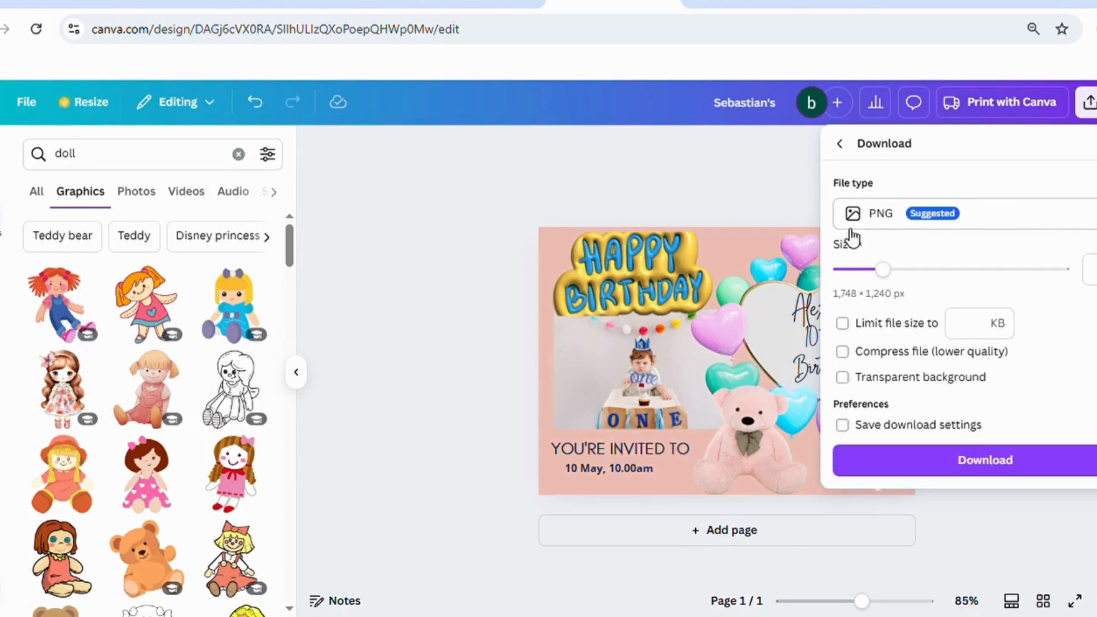
pyautogui.click(970, 461)
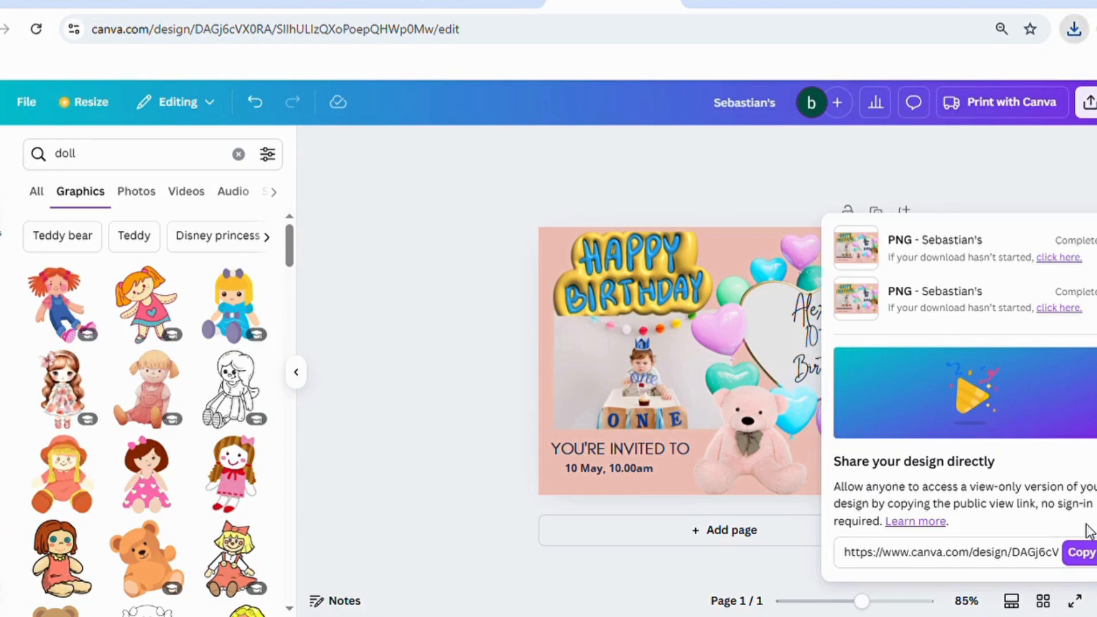
# Copy the invitation's public view link and paste it as the buyer redirect URL in the raket.ph product form
pyautogui.click(1083, 555)
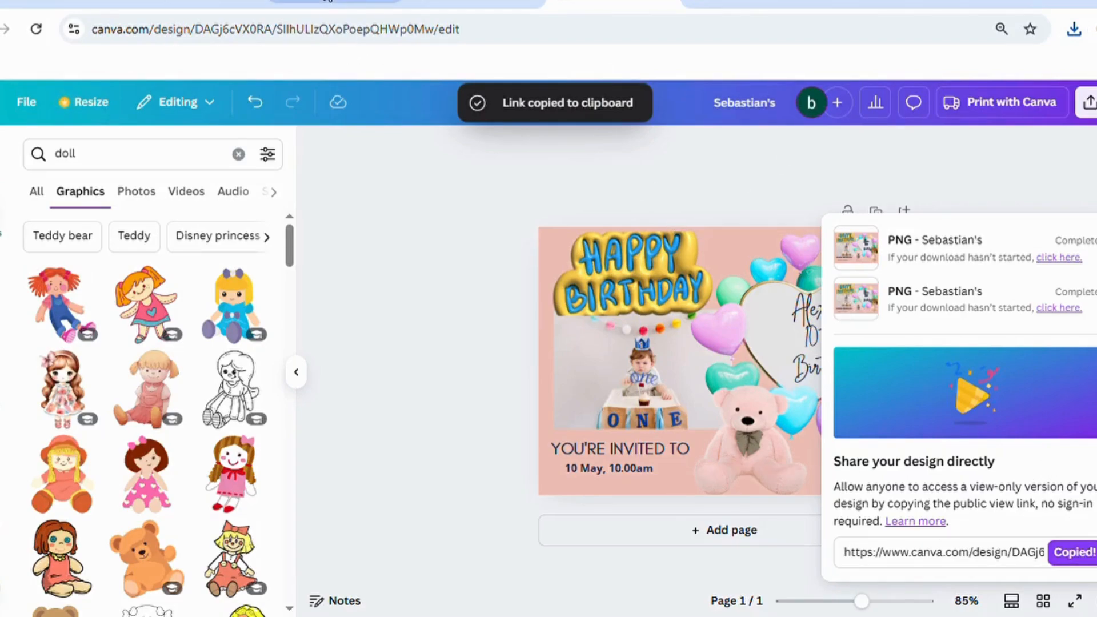
pyautogui.click(329, 2)
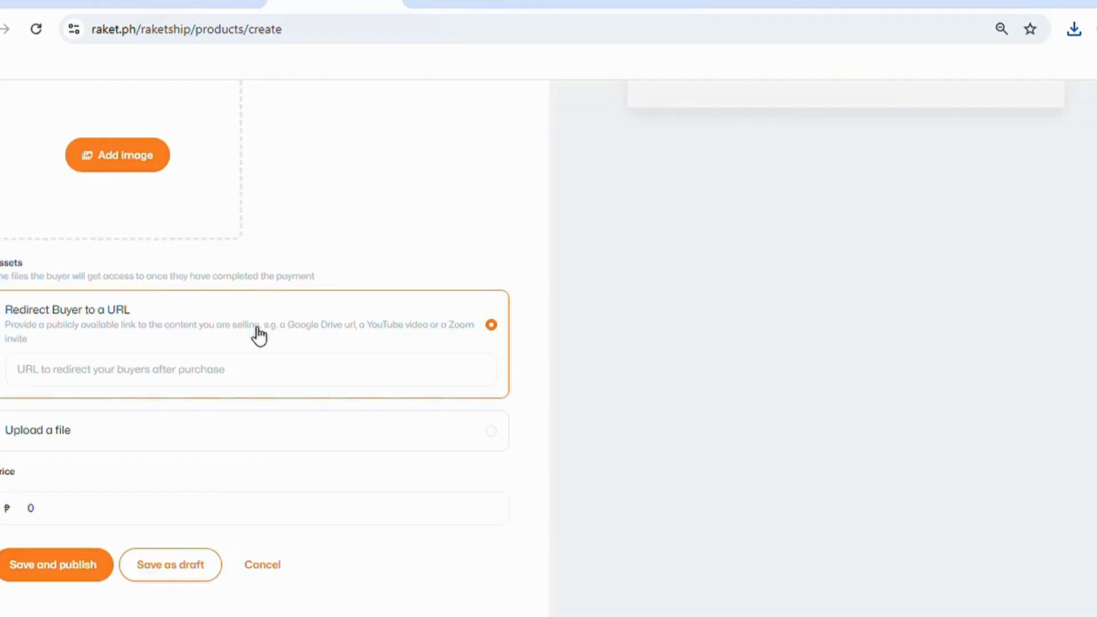
pyautogui.click(281, 378)
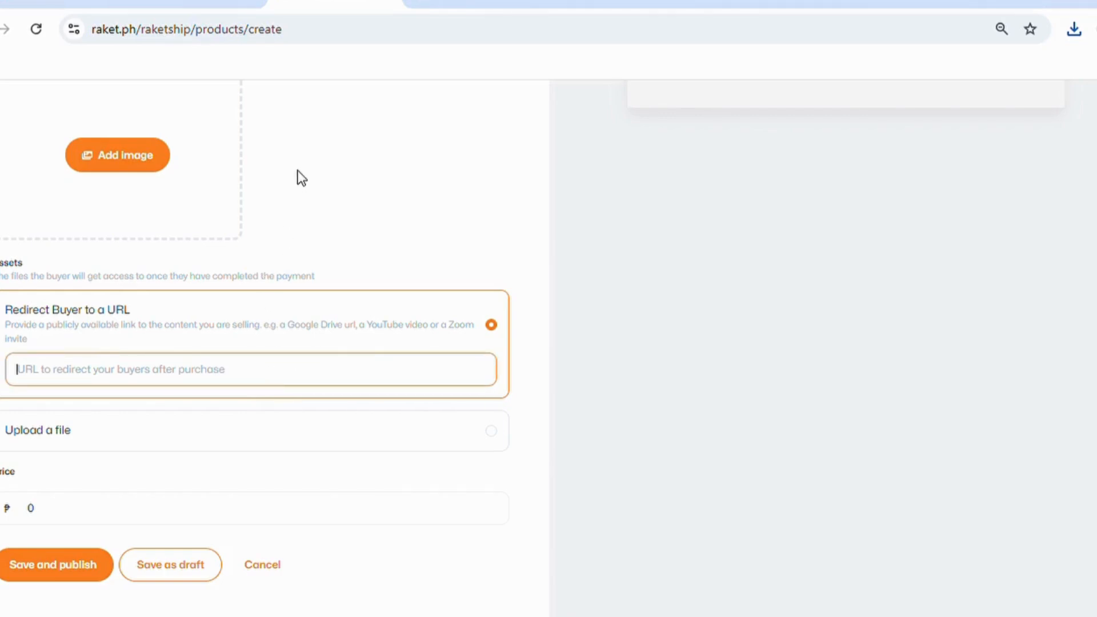
pyautogui.hotkey('ctrl', 'v')
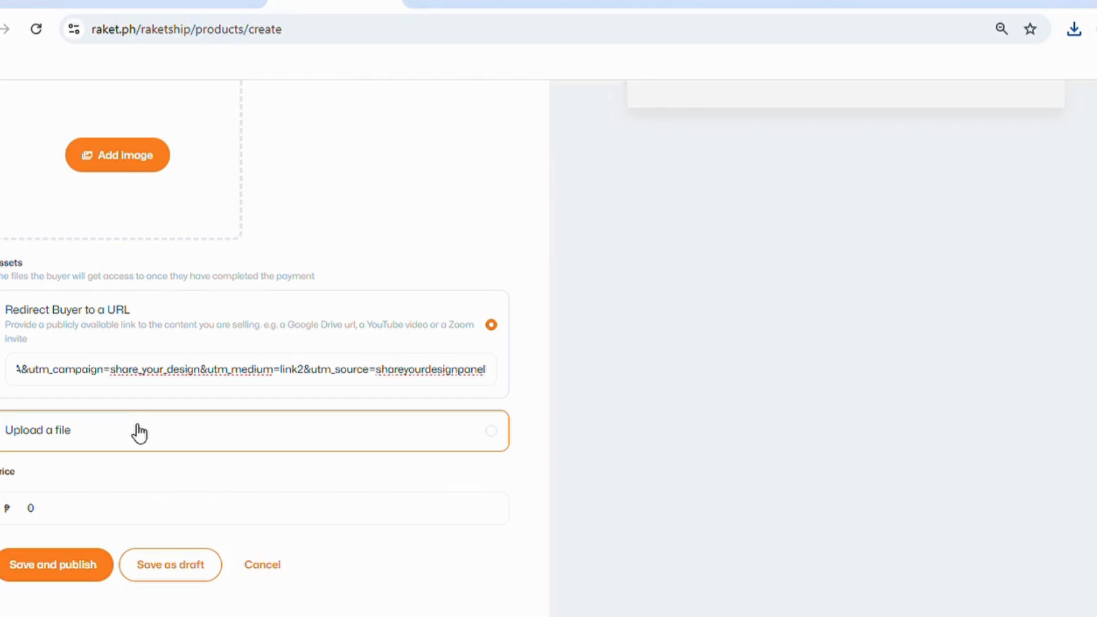
pyautogui.click(69, 516)
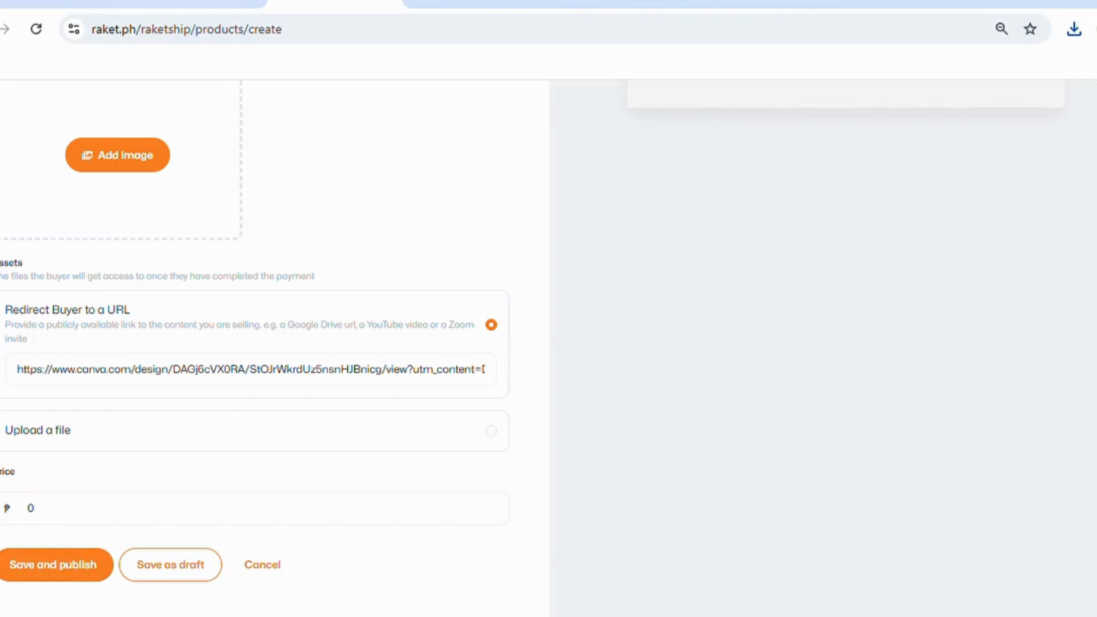
pyautogui.scroll(8, 986, 269)
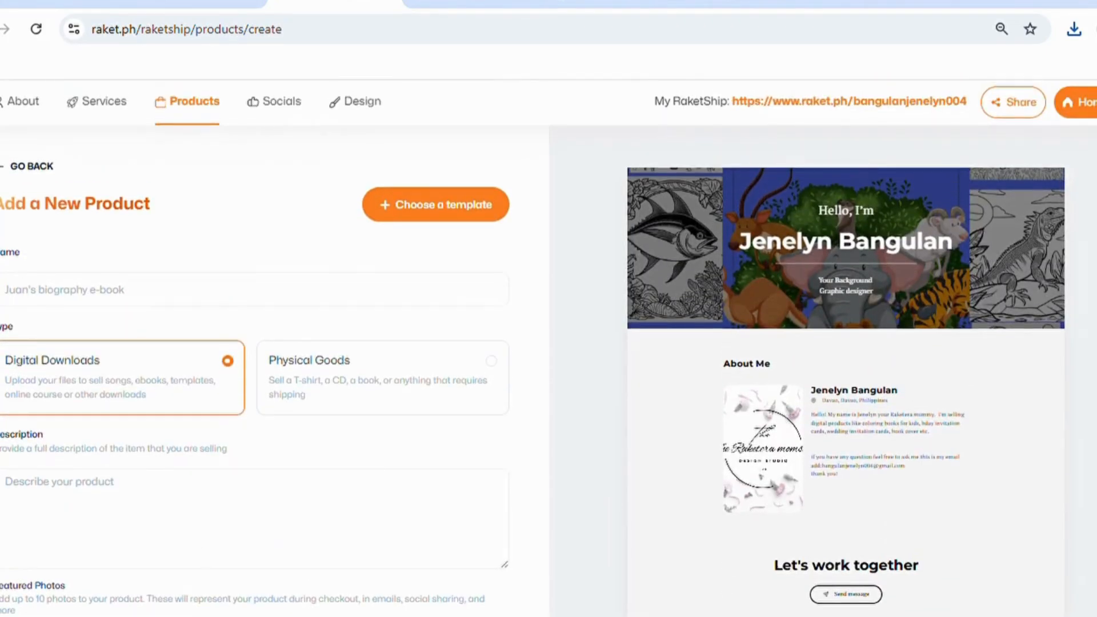